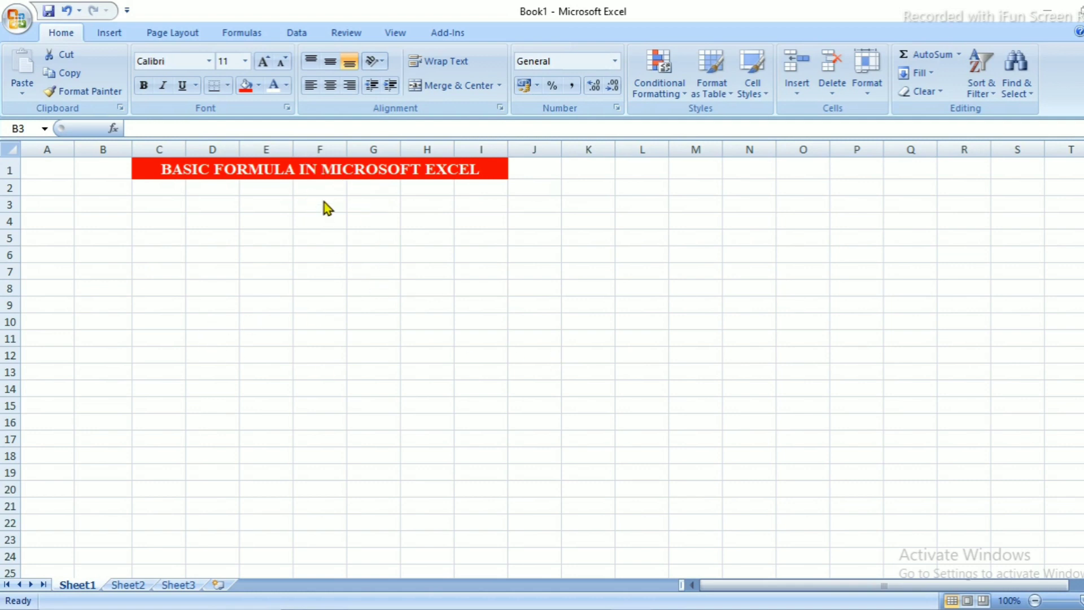
Step: Enter the heading ADDITION in cell B3
{"action": "left_click", "coordinate": [334, 219]}
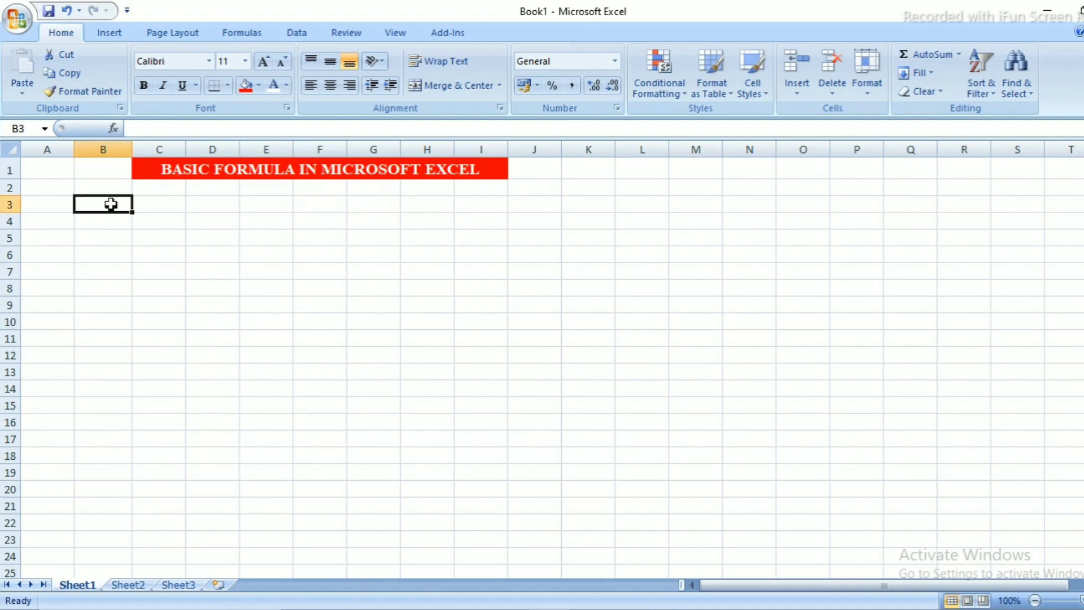
{"action": "type", "text": "ADDI"}
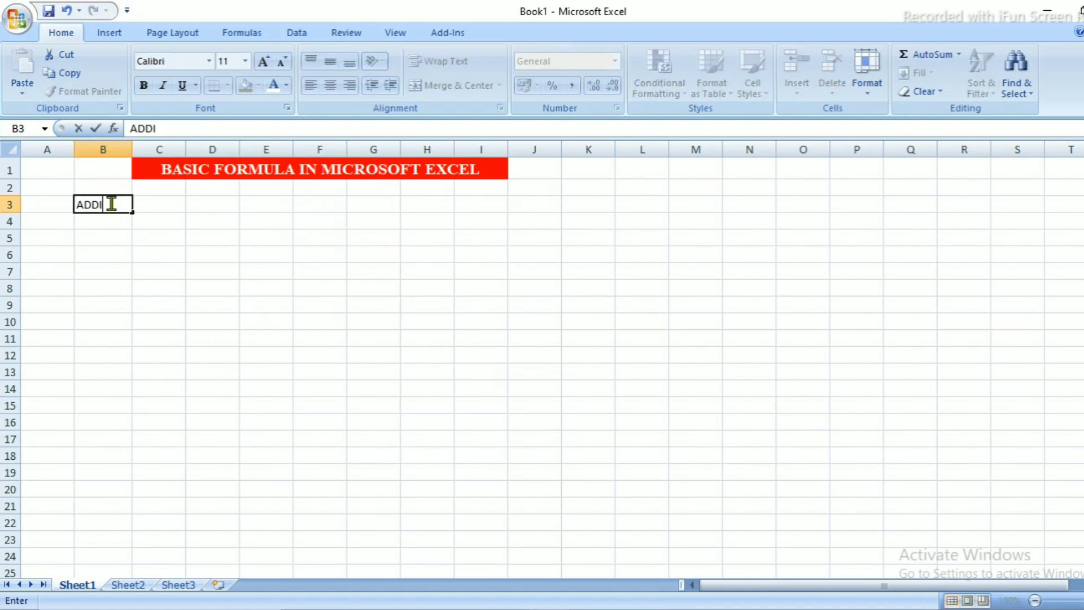
{"action": "type", "text": "TION"}
{"action": "left_click", "coordinate": [103, 254]}
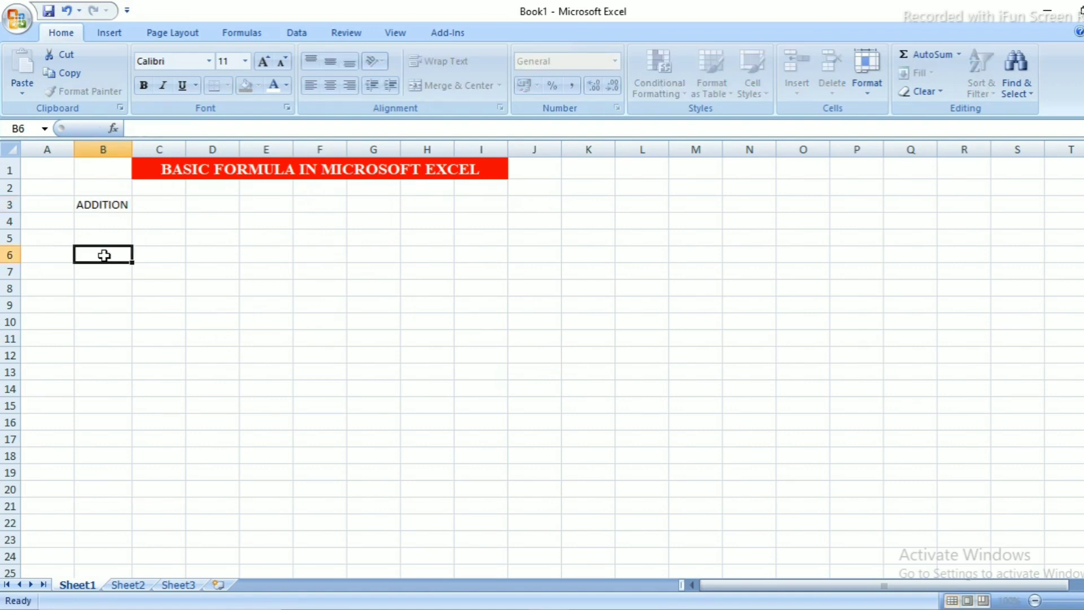
Step: Fill the ADDITION heading cell B3 with the standard yellow color
{"action": "left_click", "coordinate": [76, 211]}
{"action": "left_click", "coordinate": [259, 85]}
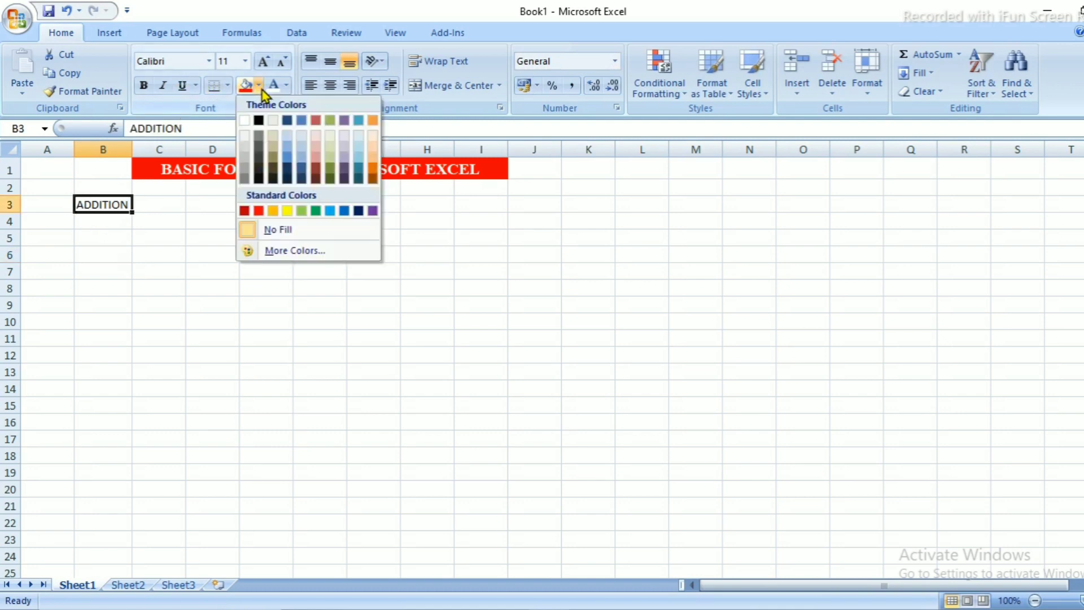
{"action": "left_click", "coordinate": [286, 213]}
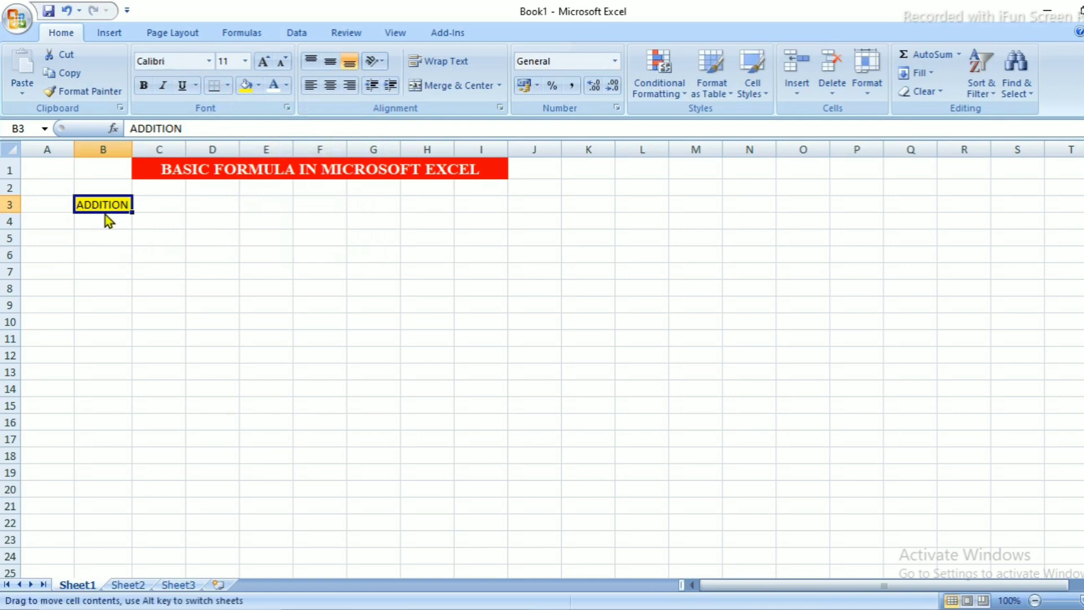
Step: Color the ADDITION heading text in cell B3 with the standard red
{"action": "left_click", "coordinate": [71, 203]}
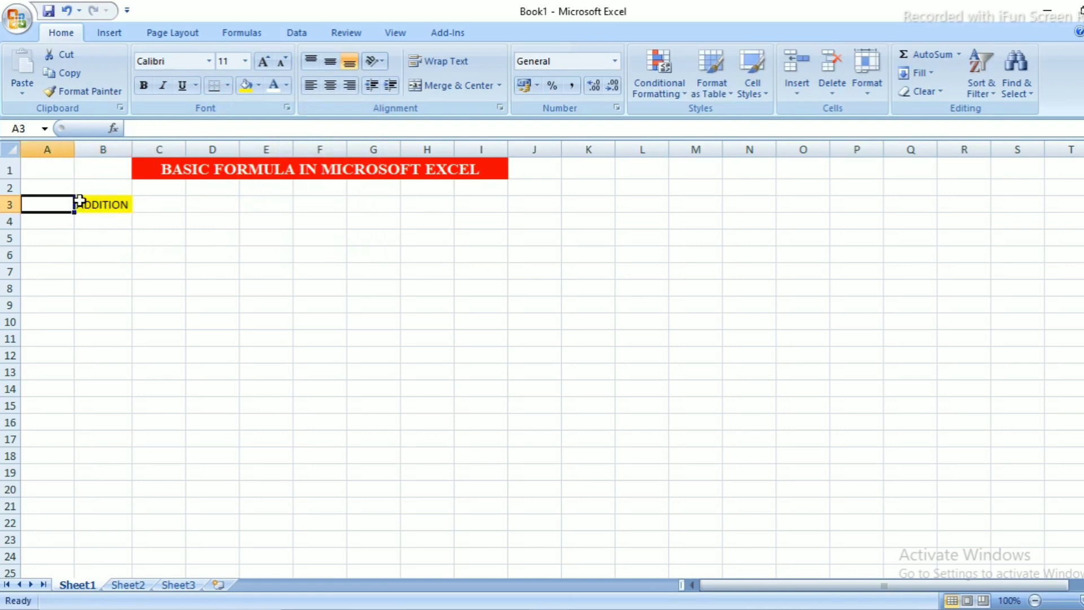
{"action": "left_click", "coordinate": [77, 203]}
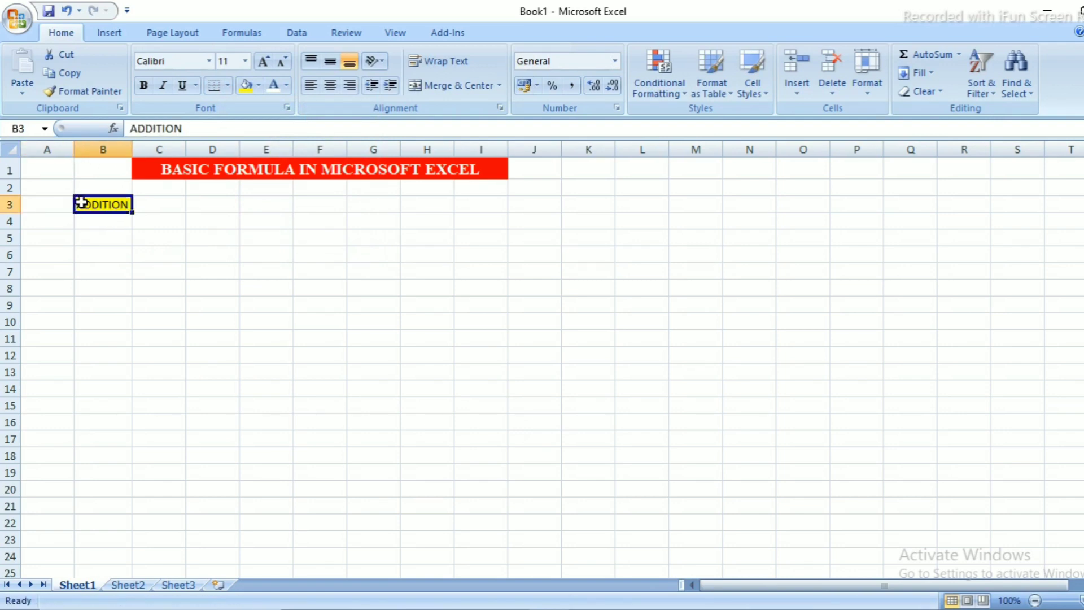
{"action": "double_click", "coordinate": [82, 203]}
{"action": "left_click_drag", "start_coordinate": [78, 204], "coordinate": [129, 207]}
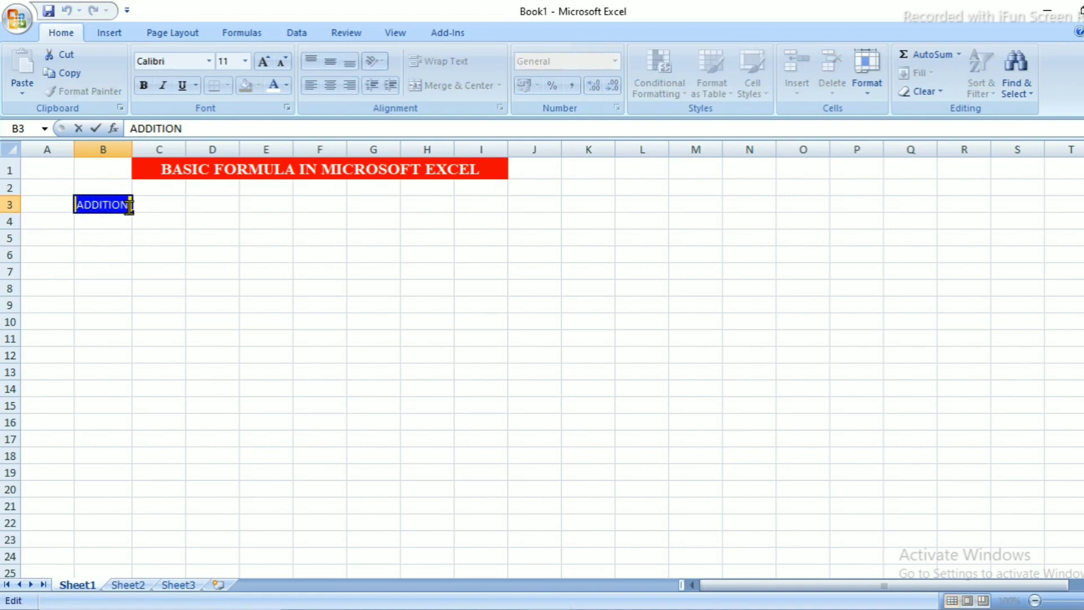
{"action": "left_click", "coordinate": [287, 86]}
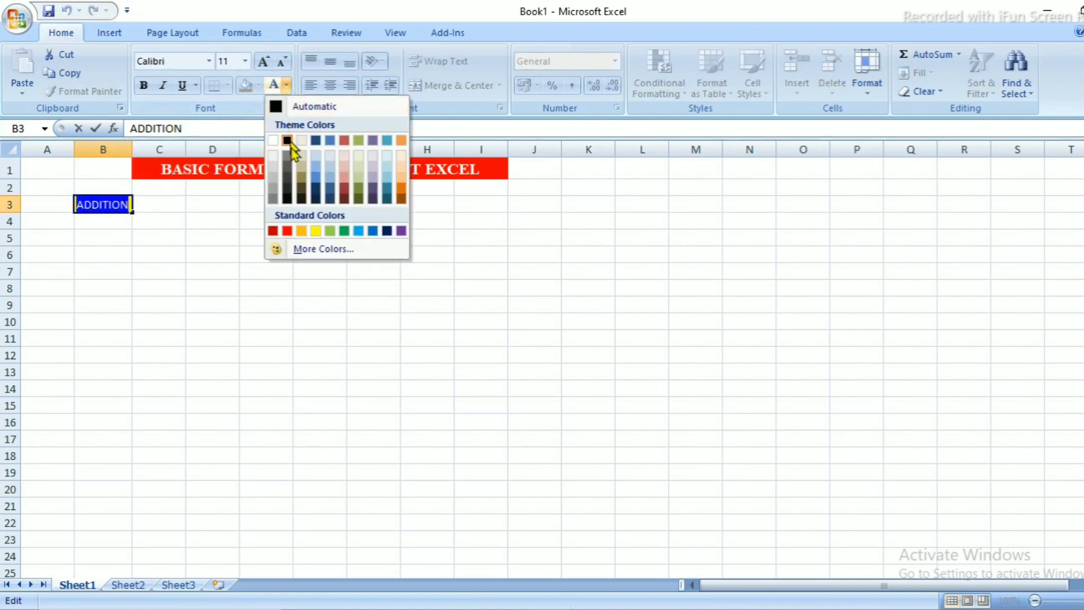
{"action": "left_click", "coordinate": [287, 231]}
{"action": "left_click", "coordinate": [159, 255]}
{"action": "left_click", "coordinate": [162, 209]}
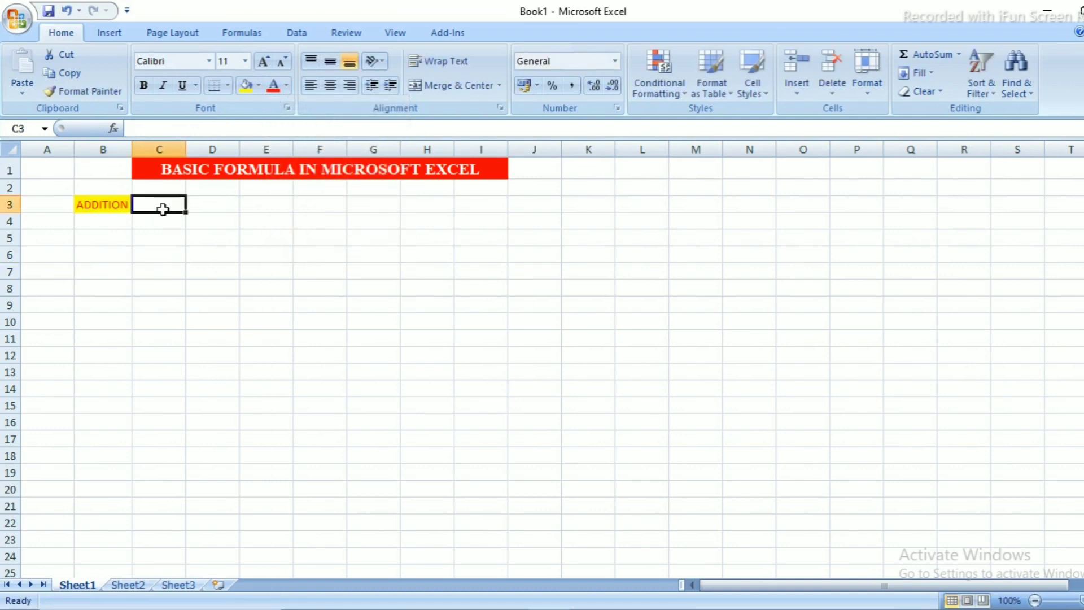
{"action": "left_click", "coordinate": [69, 255]}
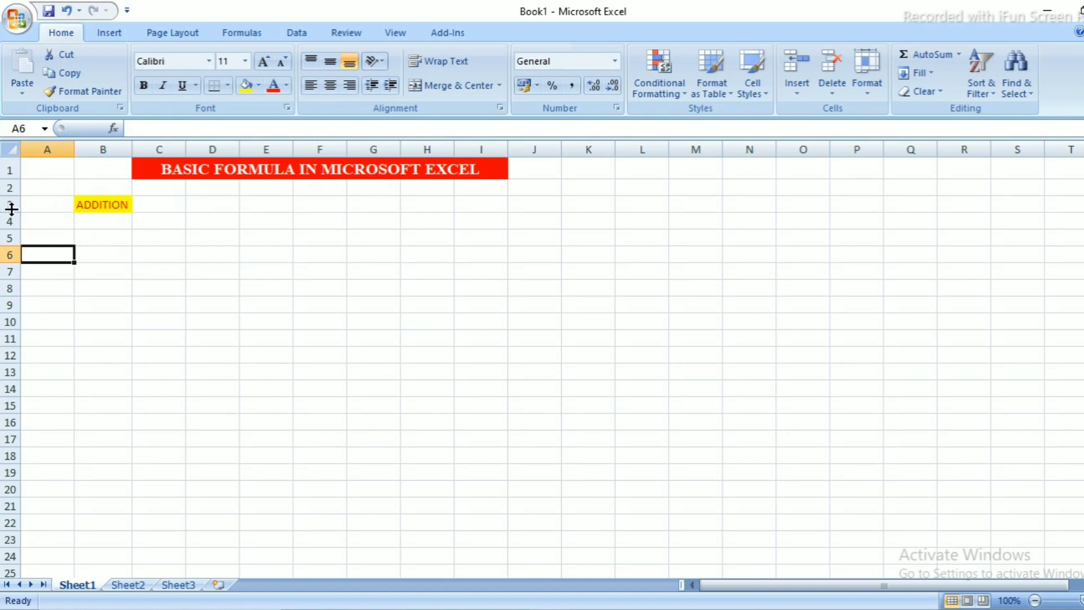
{"action": "left_click_drag", "start_coordinate": [16, 214], "coordinate": [15, 218]}
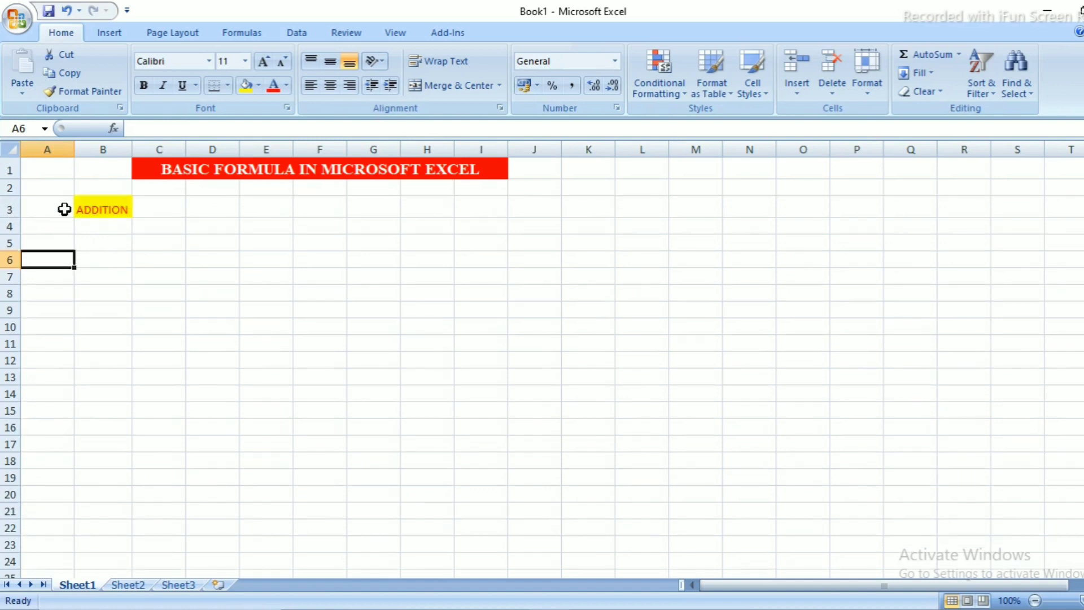
{"action": "left_click", "coordinate": [80, 200]}
{"action": "left_click", "coordinate": [128, 224]}
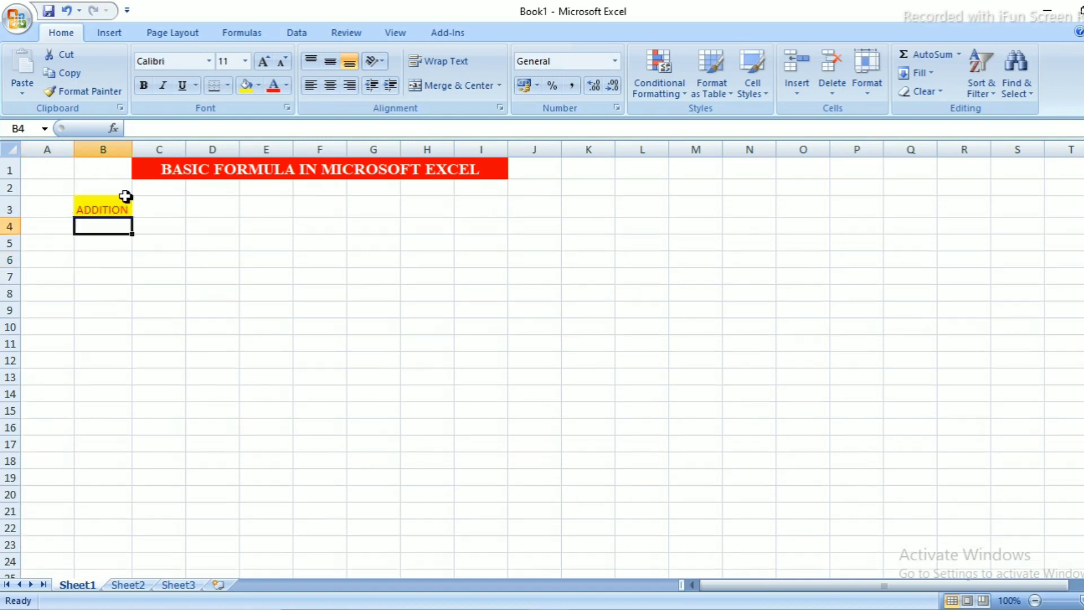
{"action": "left_click", "coordinate": [86, 199]}
{"action": "left_click", "coordinate": [63, 192]}
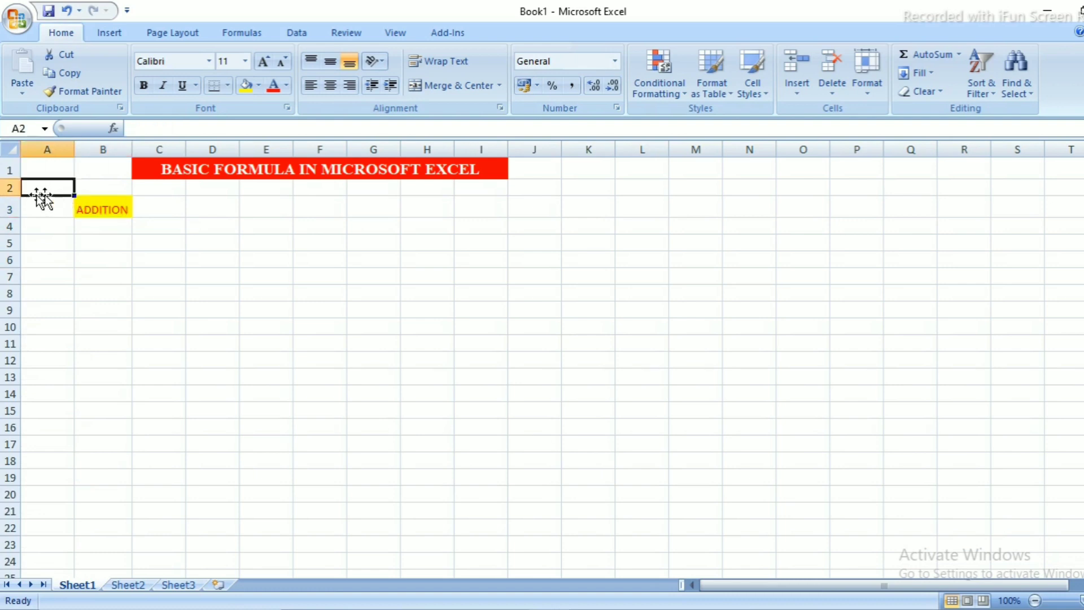
{"action": "left_click_drag", "start_coordinate": [9, 195], "coordinate": [10, 202]}
{"action": "left_click", "coordinate": [88, 248]}
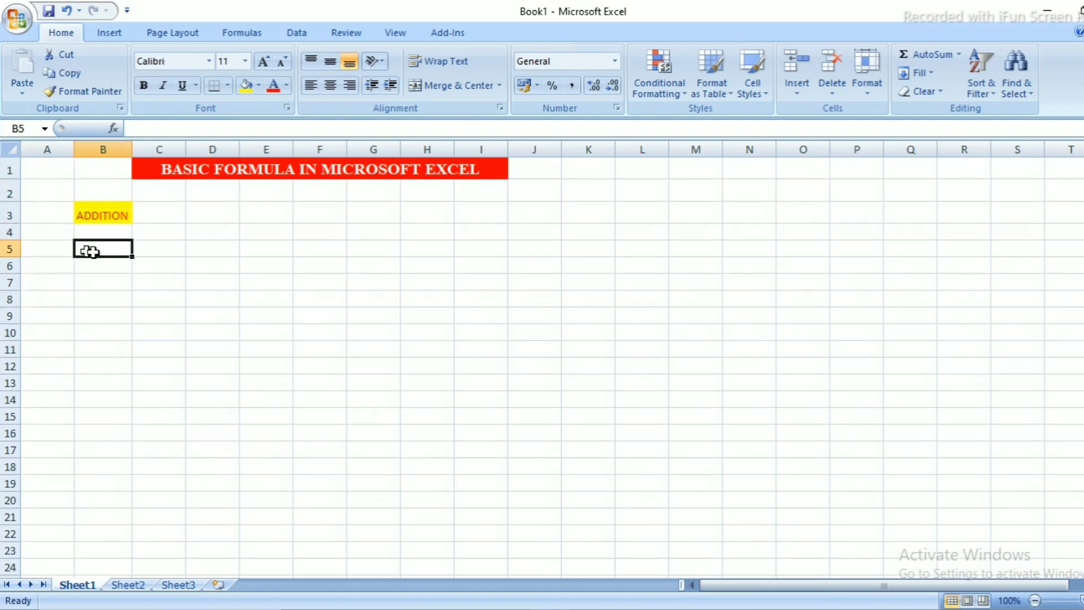
{"action": "left_click", "coordinate": [165, 208]}
{"action": "key", "text": "ctrl+z"}
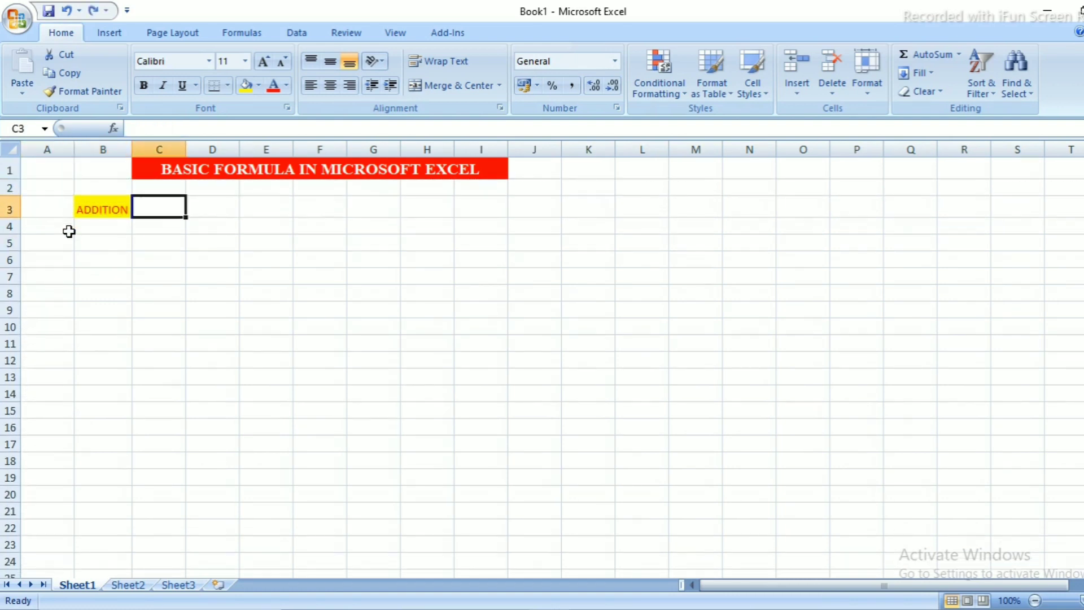
{"action": "left_click", "coordinate": [180, 237]}
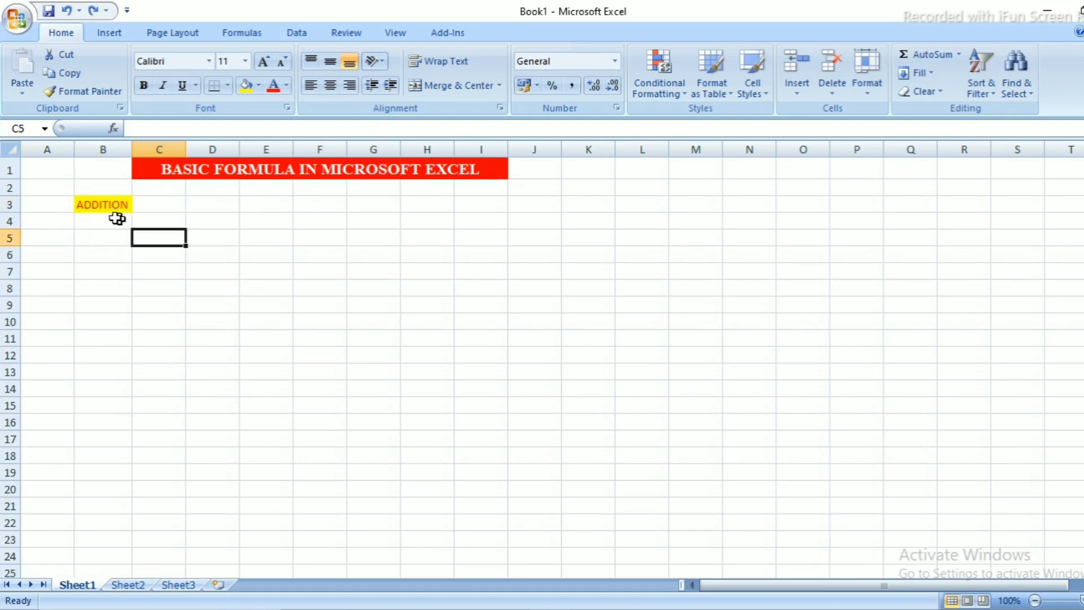
Step: Apply all borders to the range B3:B6 under the ADDITION heading
{"action": "left_click_drag", "start_coordinate": [99, 202], "coordinate": [103, 255]}
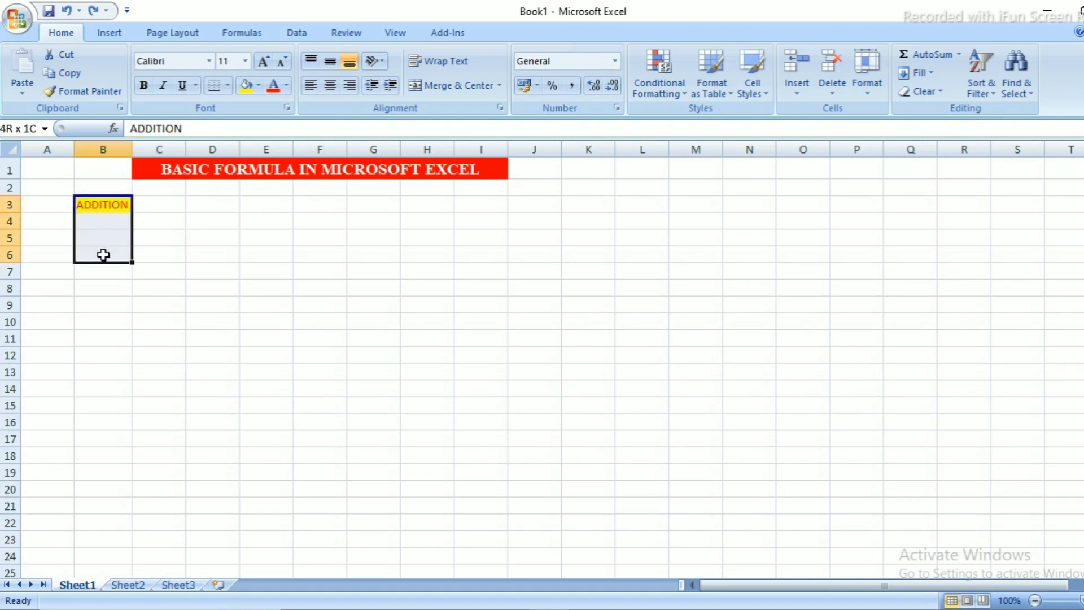
{"action": "left_click", "coordinate": [227, 85]}
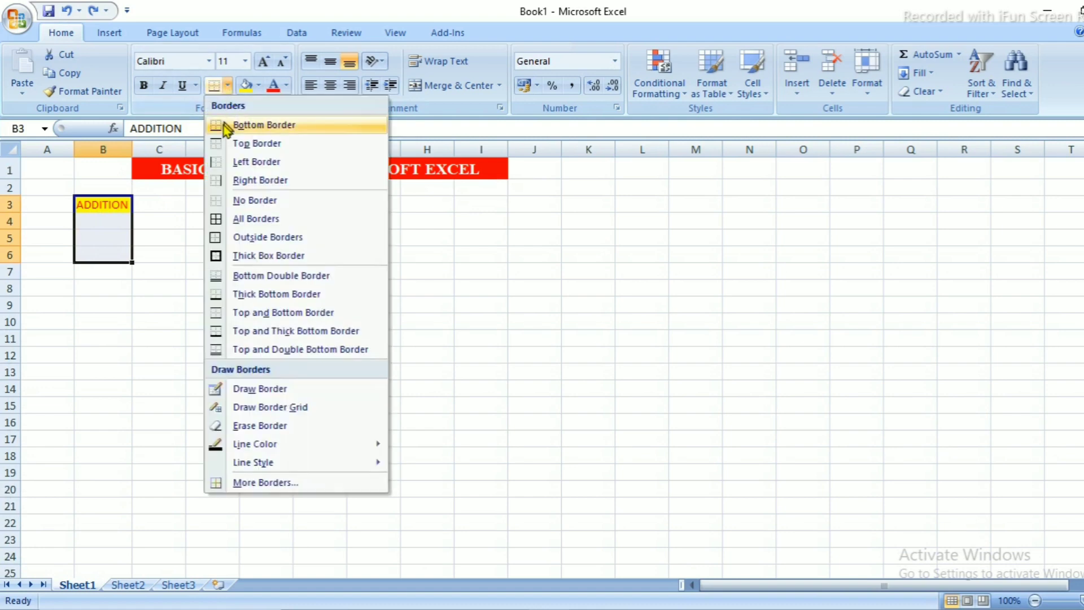
{"action": "left_click", "coordinate": [221, 219]}
{"action": "left_click", "coordinate": [155, 243]}
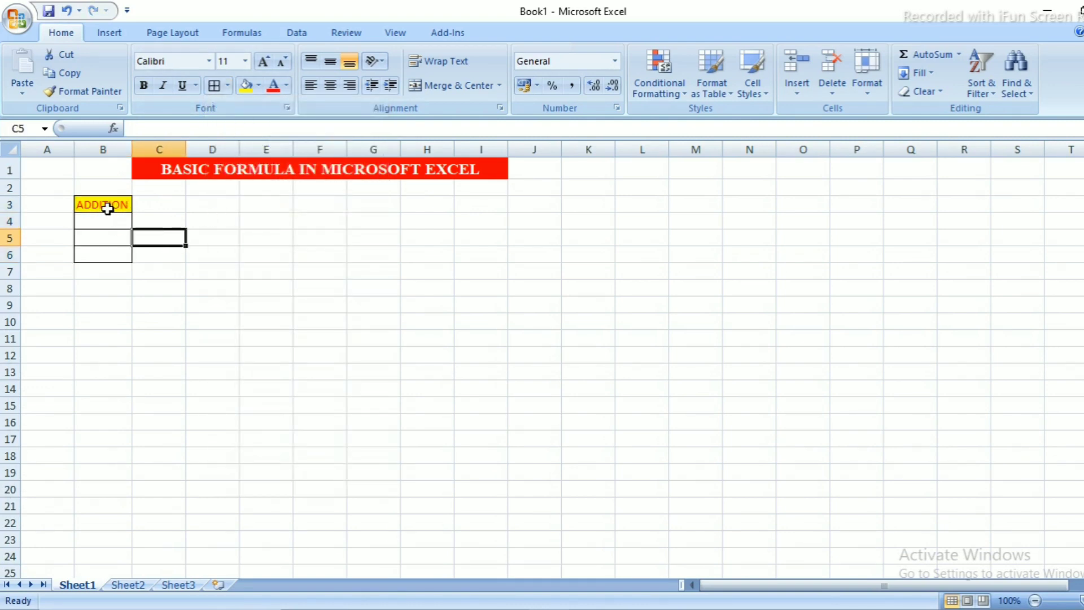
Step: Enter the heading SUBSTRACTION in cell E3 and autofit the width of column E to it
{"action": "left_click", "coordinate": [250, 203]}
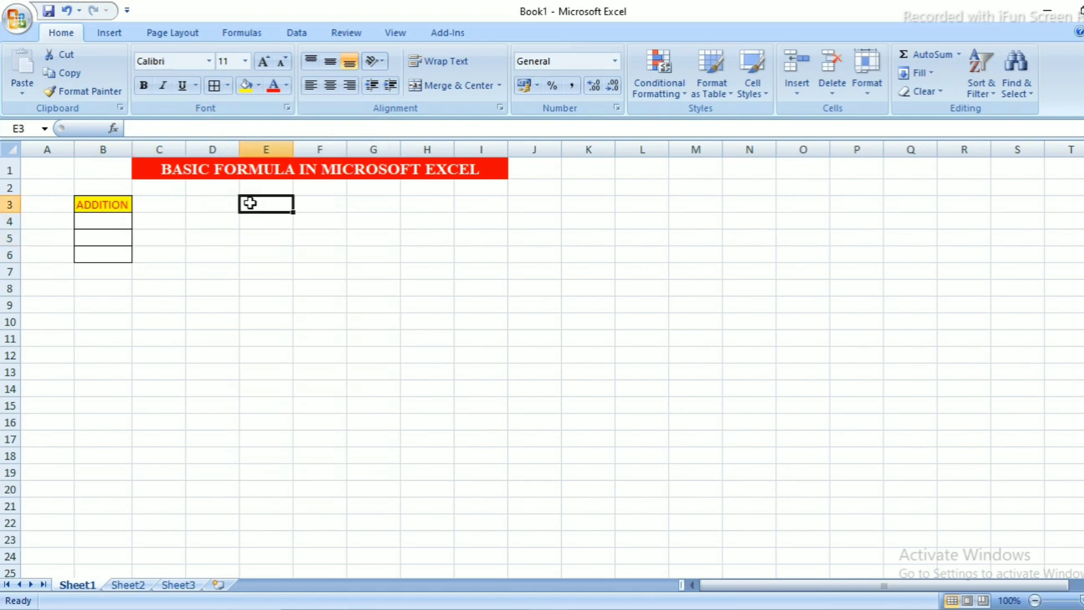
{"action": "type", "text": "S"}
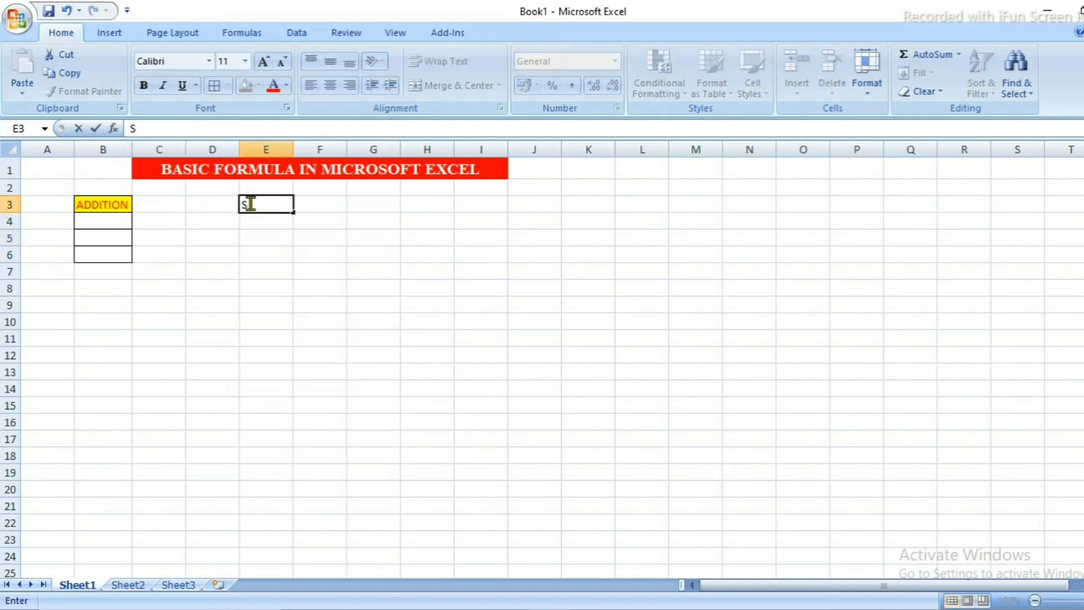
{"action": "type", "text": "UBSTRACTION"}
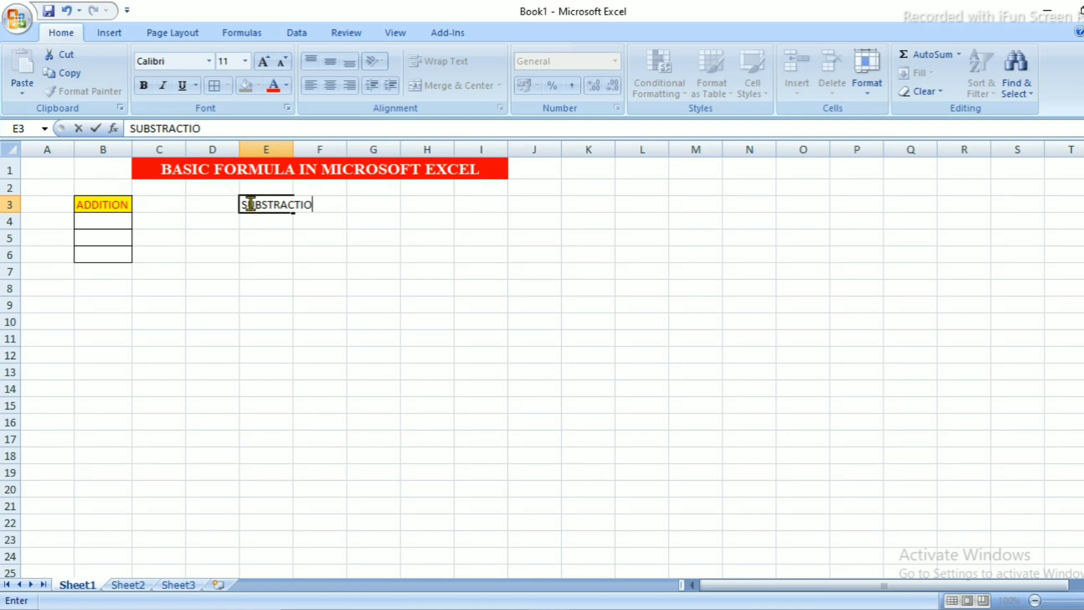
{"action": "double_click", "coordinate": [294, 149]}
{"action": "left_click", "coordinate": [279, 204]}
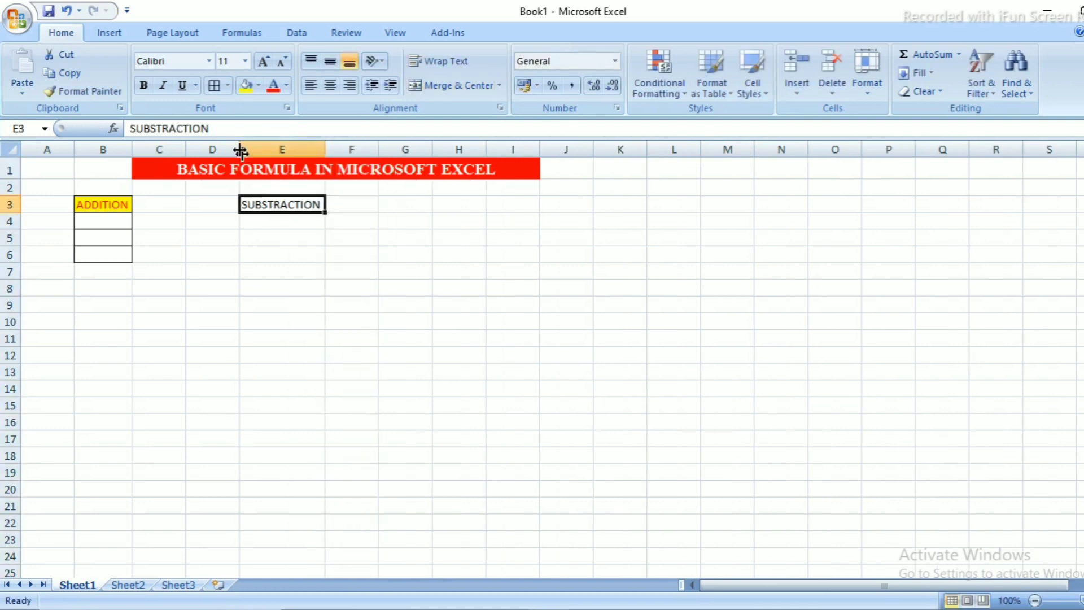
Step: Give the SUBSTRACTION heading in E3 a yellow fill and red text
{"action": "left_click", "coordinate": [247, 92]}
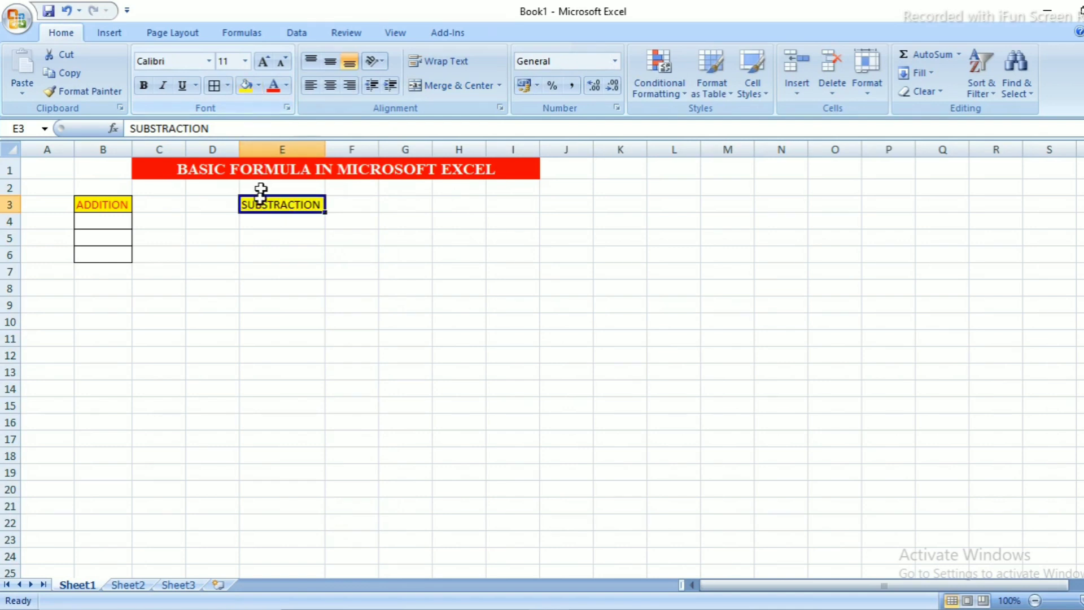
{"action": "double_click", "coordinate": [242, 205]}
{"action": "left_click_drag", "start_coordinate": [242, 204], "coordinate": [323, 207]}
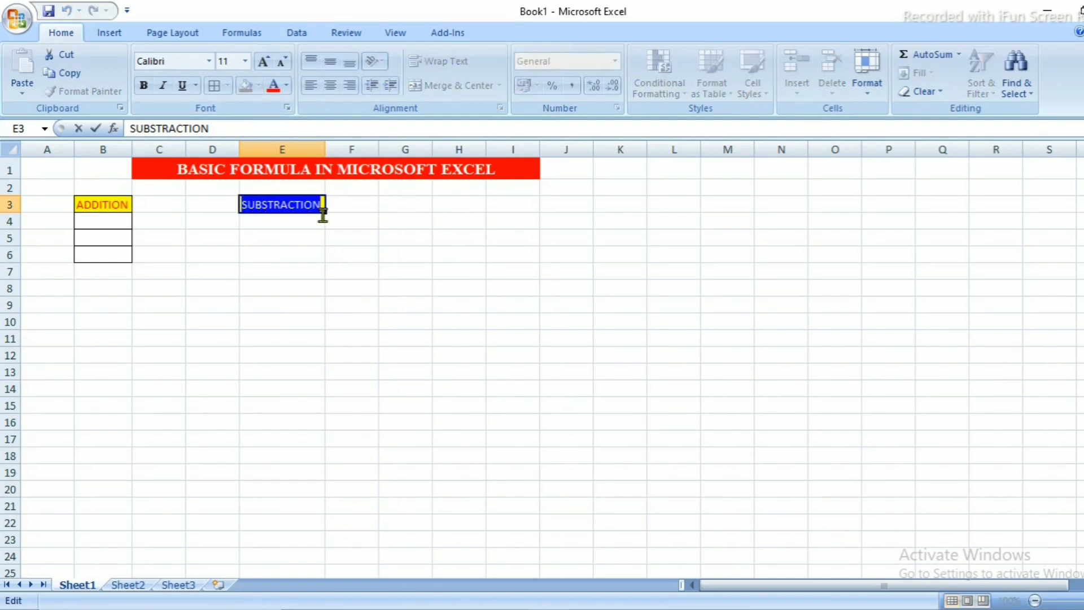
{"action": "left_click", "coordinate": [273, 88]}
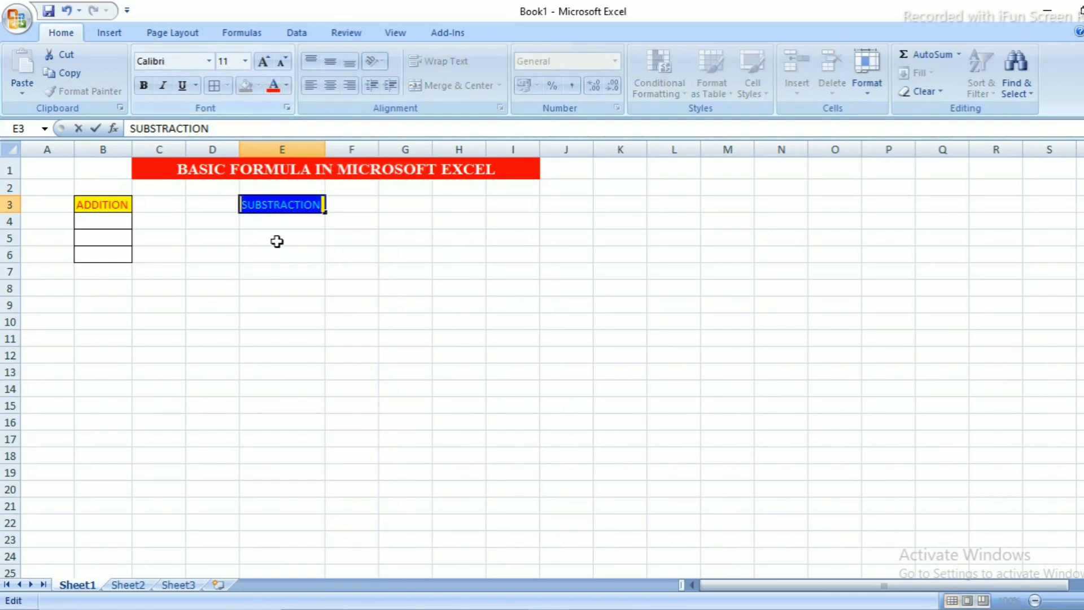
{"action": "left_click", "coordinate": [278, 238]}
Step: Apply all borders to the range E3:E6 under the SUBSTRACTION heading
{"action": "left_click_drag", "start_coordinate": [288, 203], "coordinate": [293, 249]}
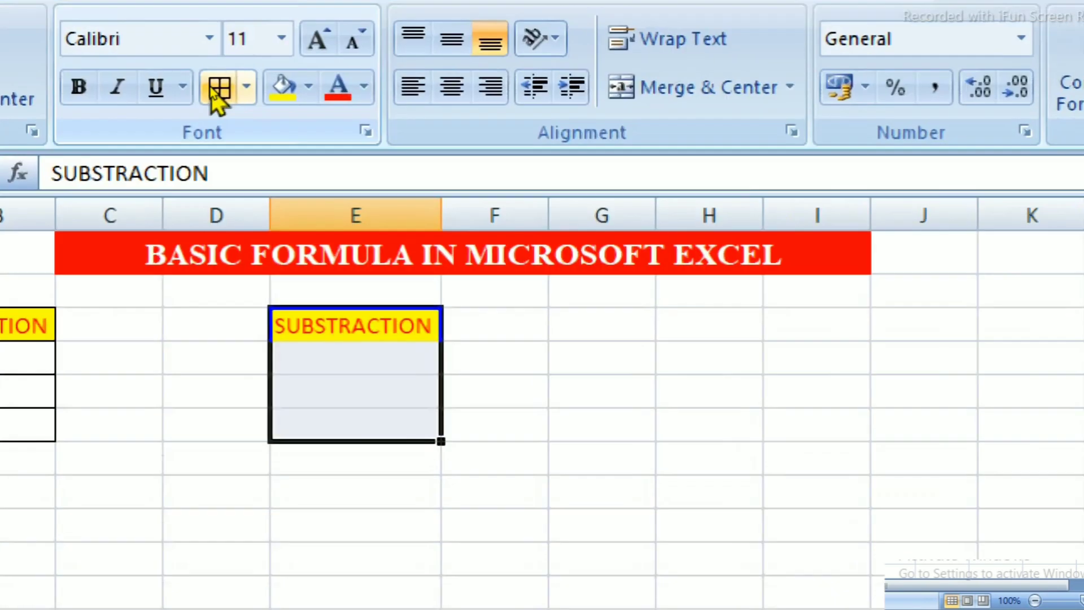
{"action": "left_click", "coordinate": [247, 87]}
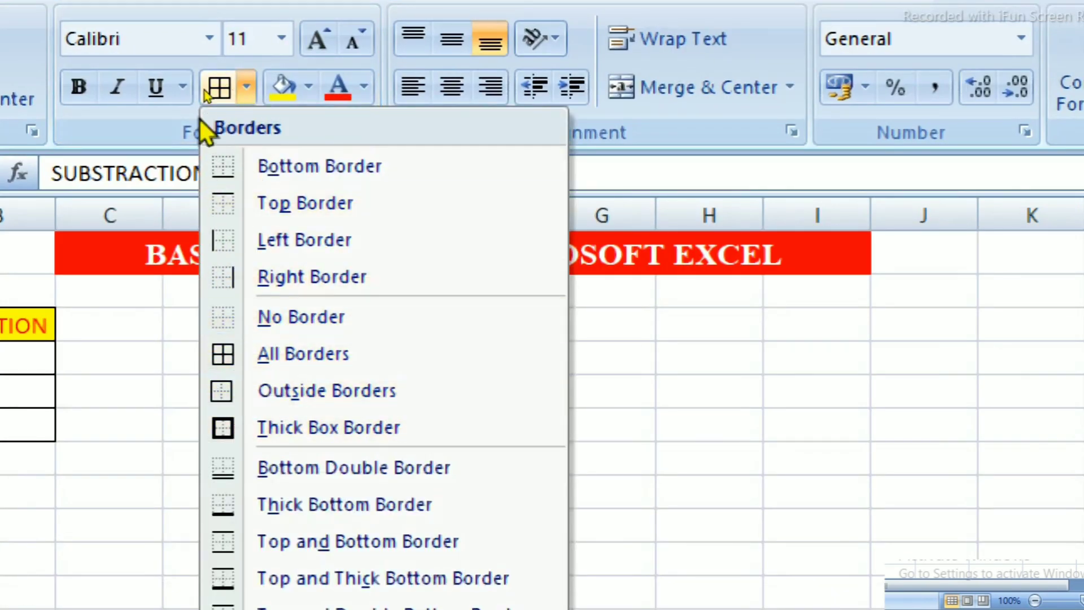
{"action": "left_click", "coordinate": [147, 340]}
{"action": "left_click", "coordinate": [217, 87]}
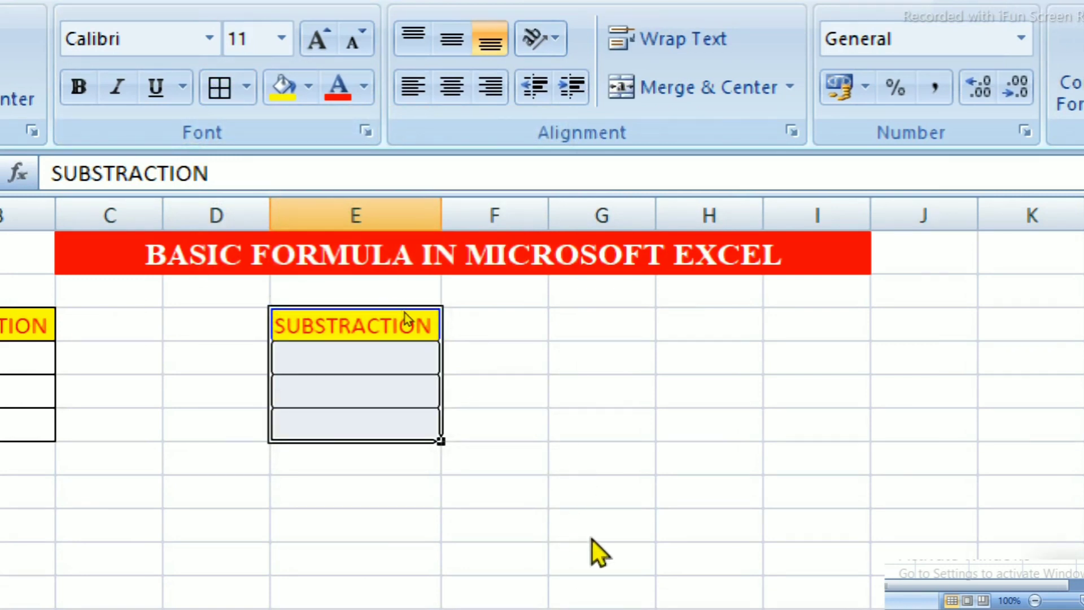
{"action": "key", "text": "ctrl+minus"}
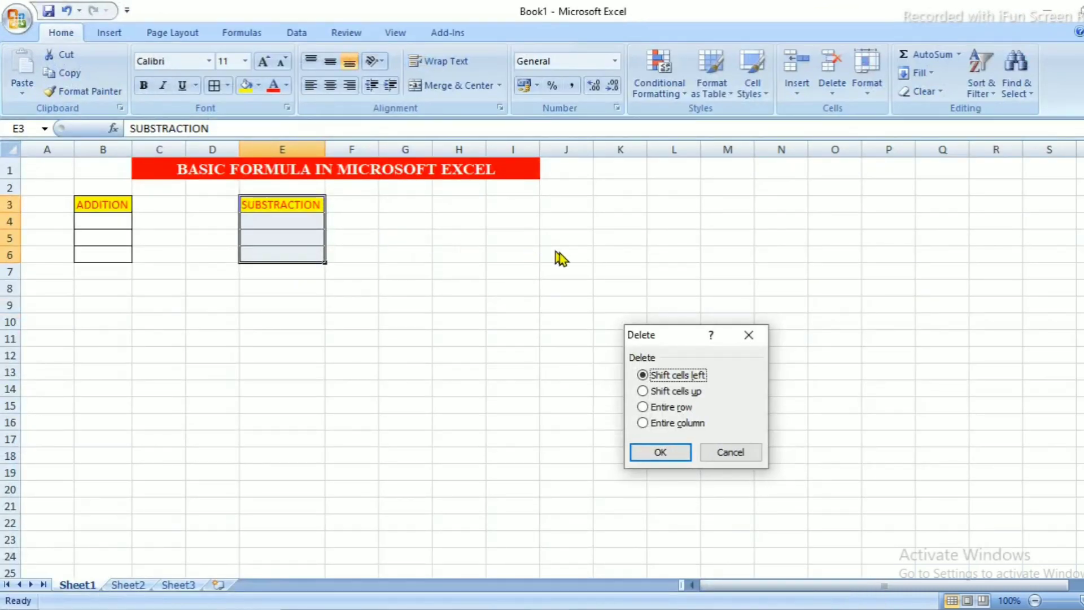
{"action": "left_click", "coordinate": [748, 335]}
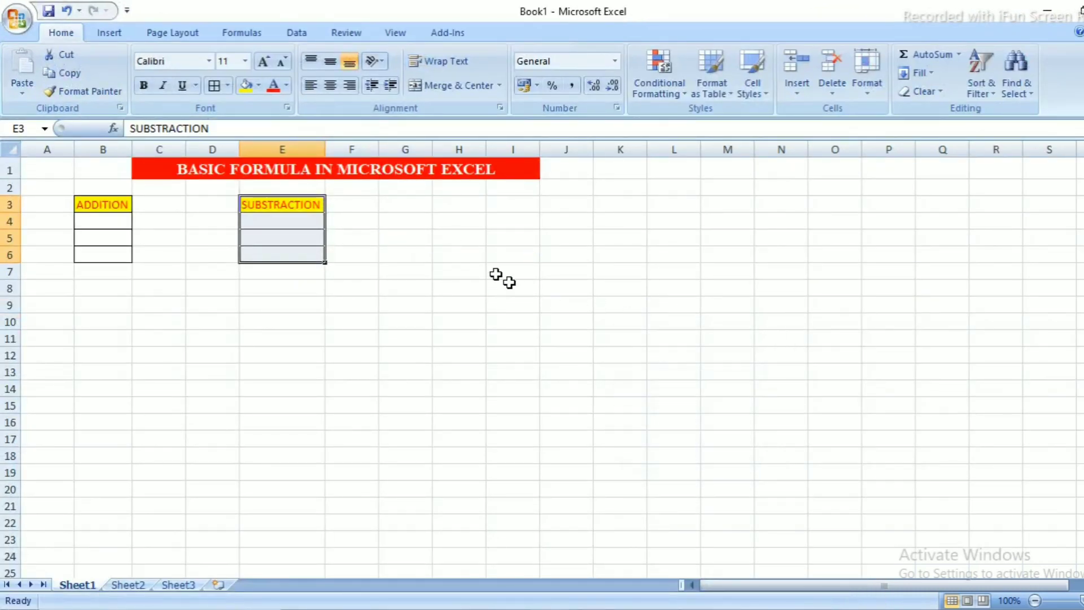
{"action": "left_click", "coordinate": [342, 220]}
Step: Enter the heading MULTIPLICATION in cell H3 and autofit the width of column H to it
{"action": "left_click", "coordinate": [462, 205]}
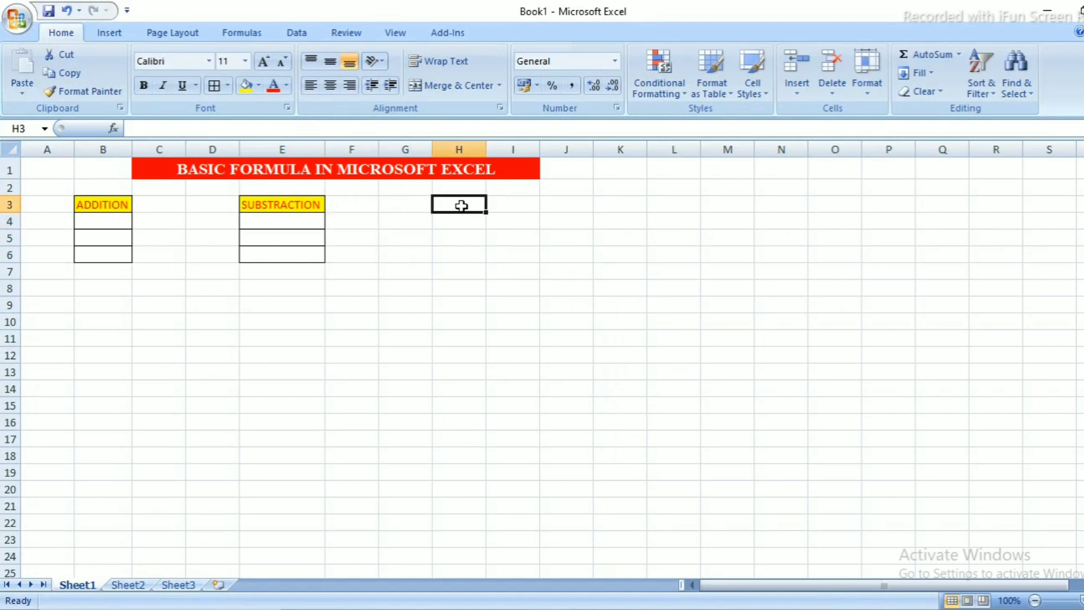
{"action": "type", "text": "MULT"}
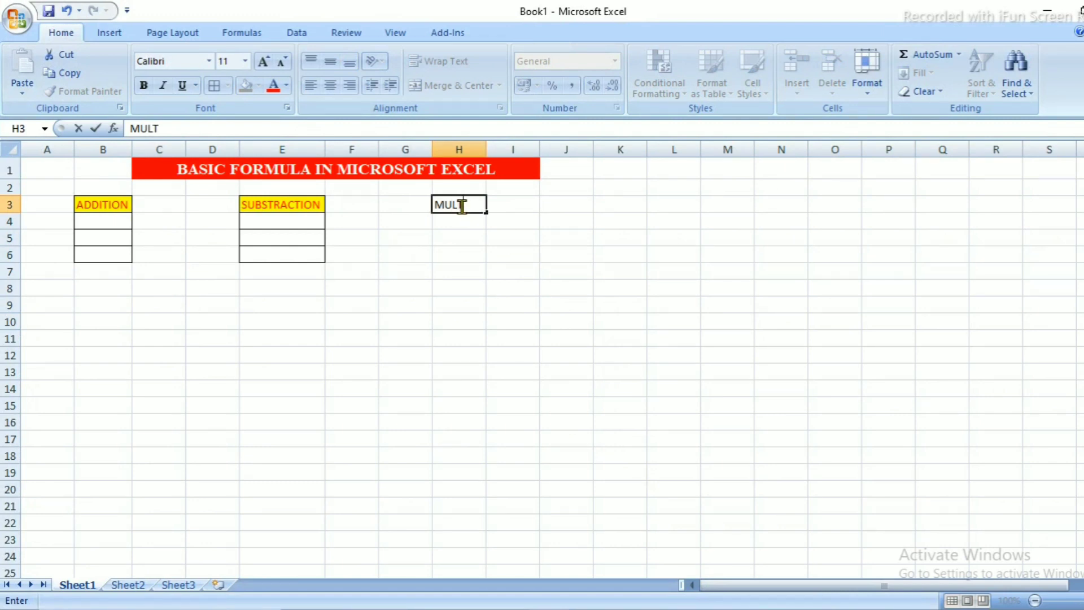
{"action": "type", "text": "IPLICATION"}
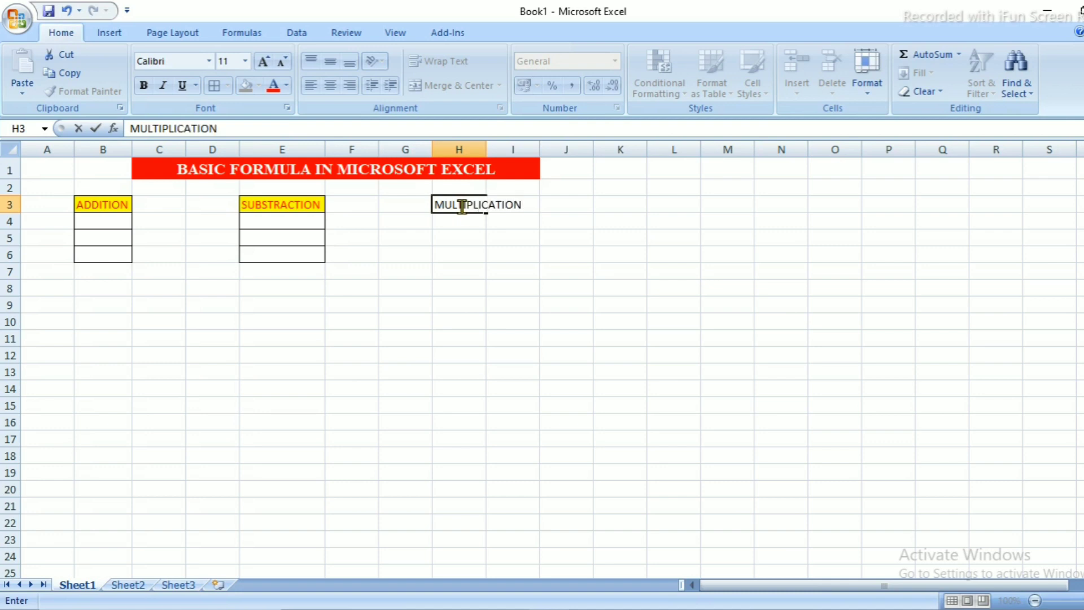
{"action": "double_click", "coordinate": [488, 143]}
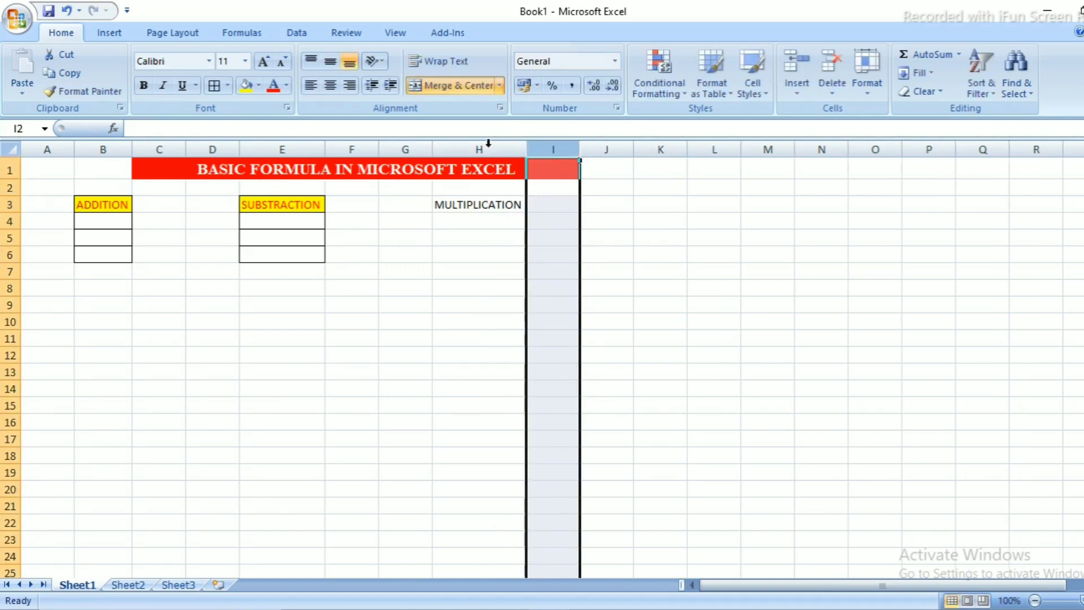
Step: Give the MULTIPLICATION heading in H3 a yellow fill and red text
{"action": "left_click", "coordinate": [461, 205]}
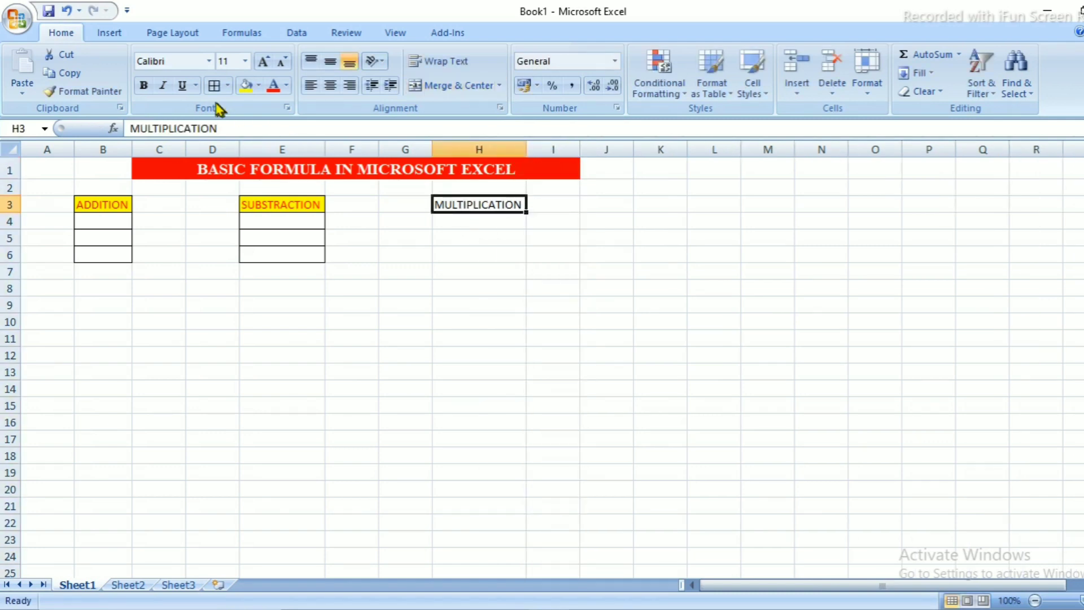
{"action": "left_click", "coordinate": [246, 86]}
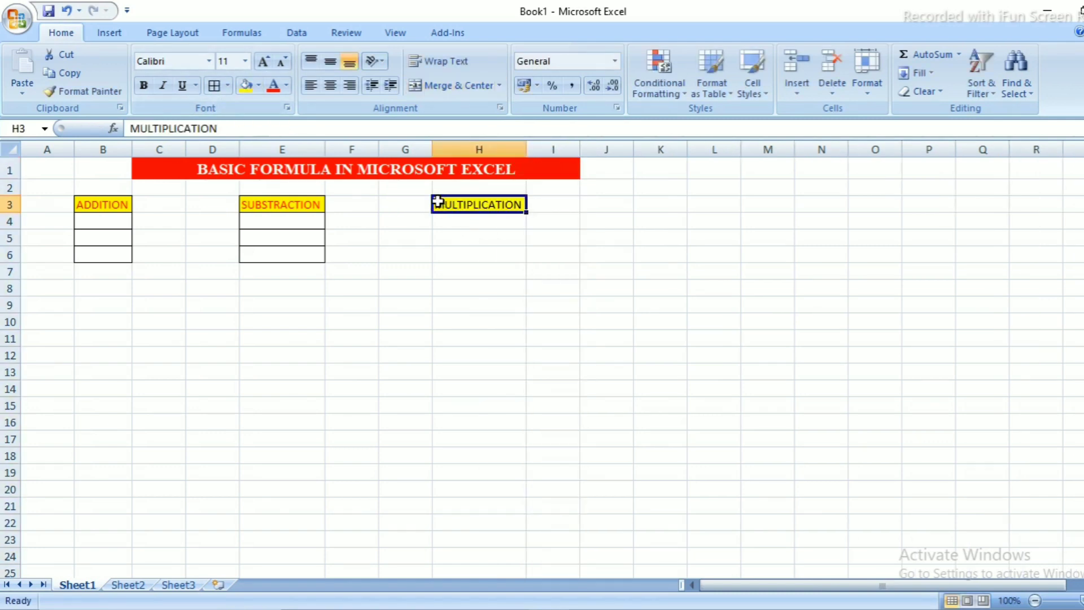
{"action": "double_click", "coordinate": [436, 203]}
{"action": "left_click_drag", "start_coordinate": [436, 203], "coordinate": [524, 204]}
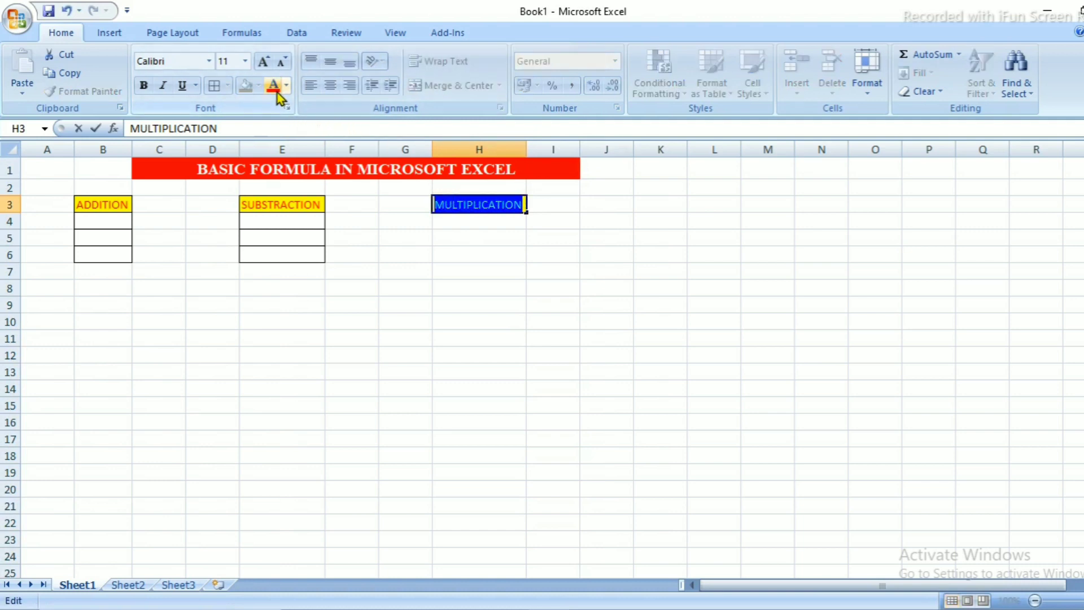
{"action": "left_click", "coordinate": [454, 218]}
Step: Apply all borders to the range H3:H6 under the MULTIPLICATION heading
{"action": "left_click_drag", "start_coordinate": [472, 200], "coordinate": [485, 254]}
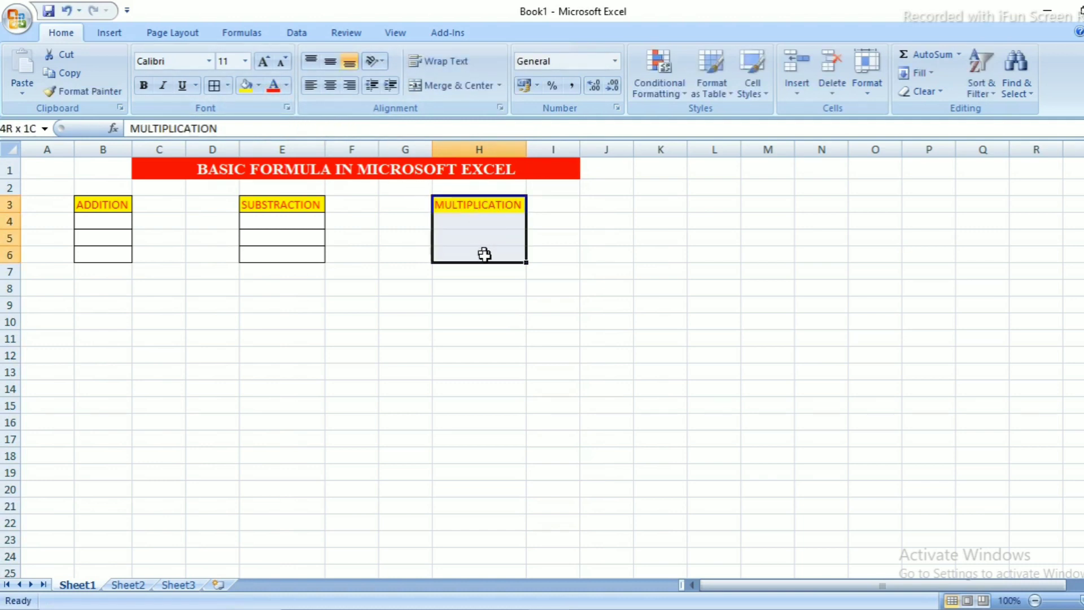
{"action": "left_click", "coordinate": [214, 88]}
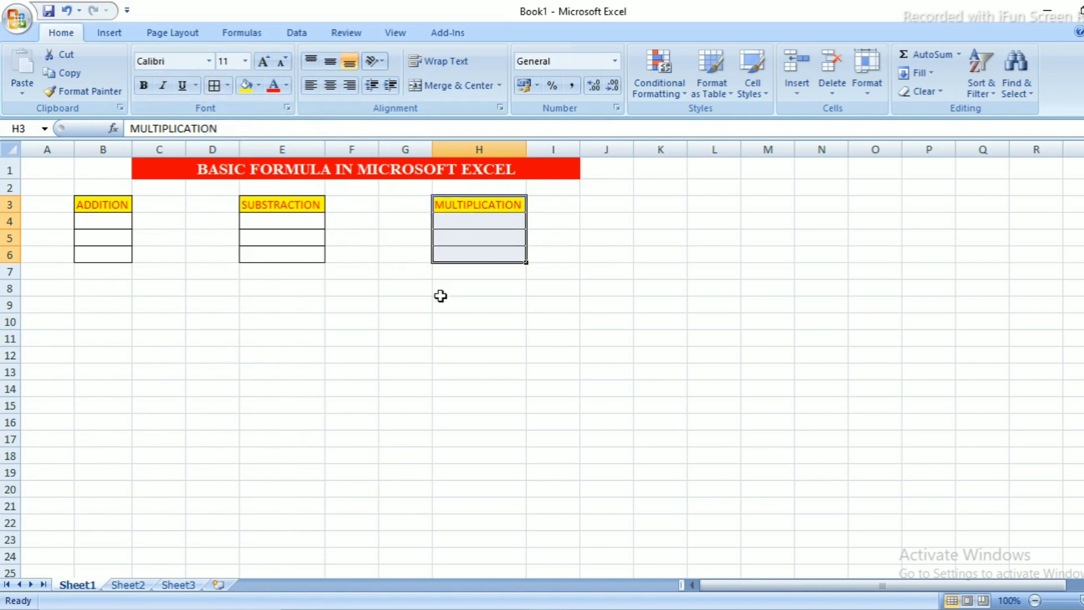
{"action": "left_click", "coordinate": [444, 295]}
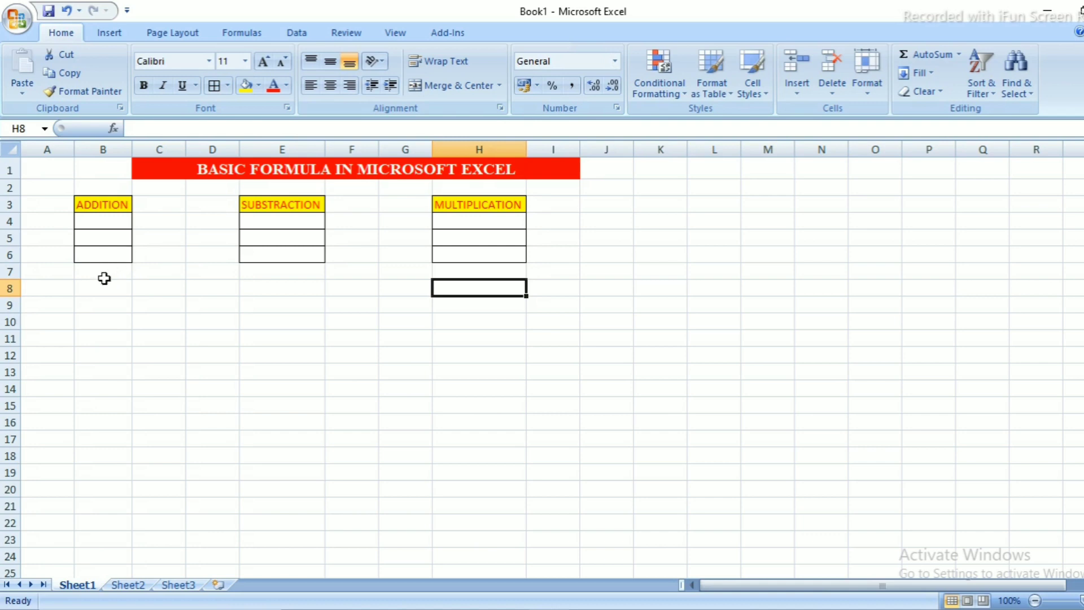
Step: Enter the heading DIVISION in capital letters in cell K3
{"action": "left_click", "coordinate": [660, 205]}
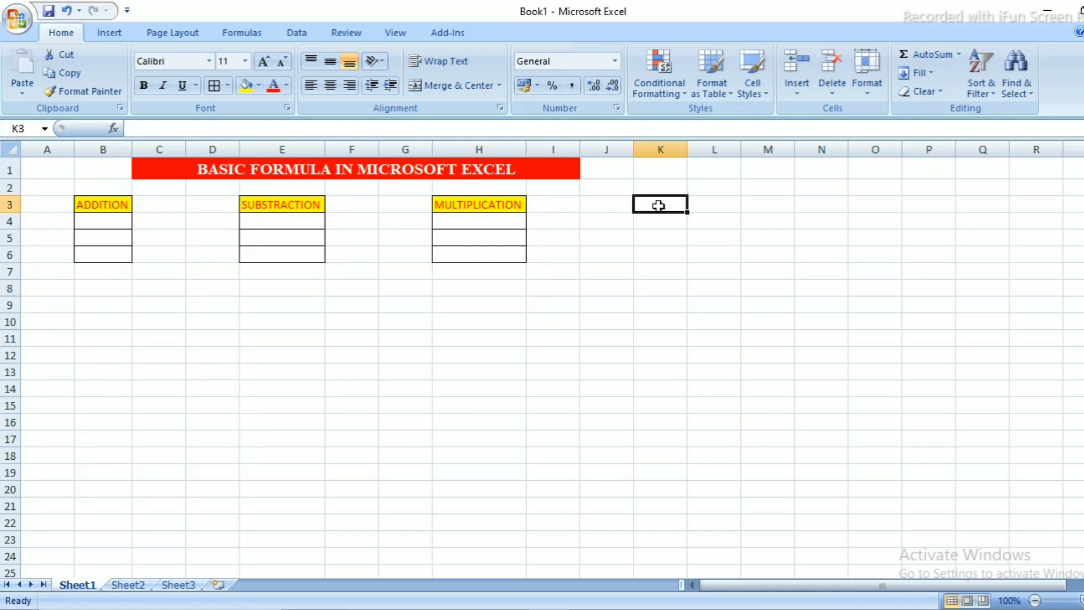
{"action": "type", "text": "dIVI"}
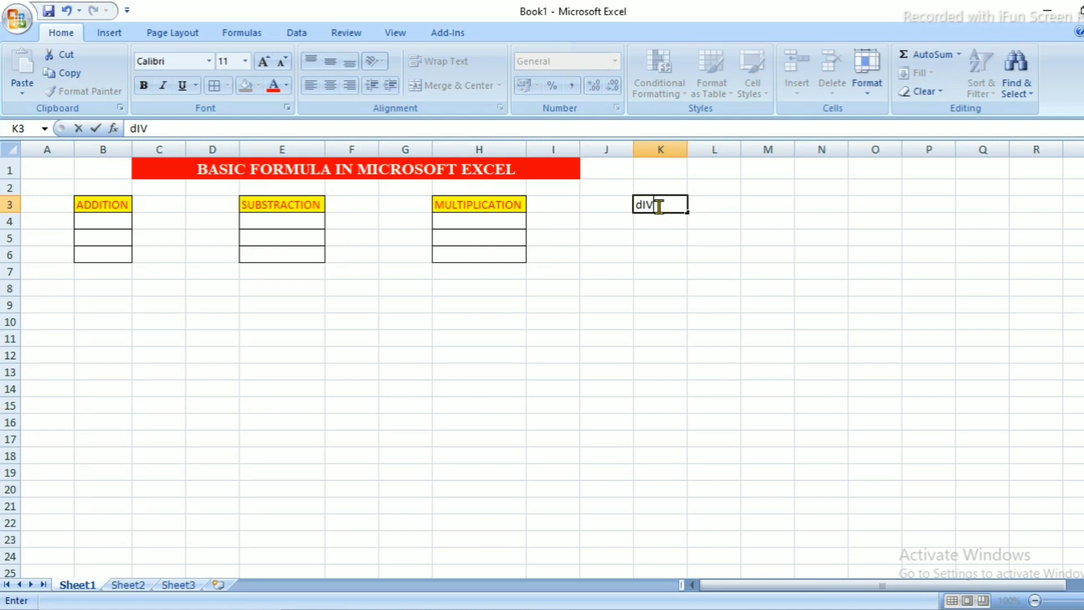
{"action": "key", "text": "BackSpace"}
{"action": "key", "text": "BackSpace"}
{"action": "key", "text": "BackSpace"}
{"action": "key", "text": "BackSpace"}
{"action": "type", "text": "DIVISION"}
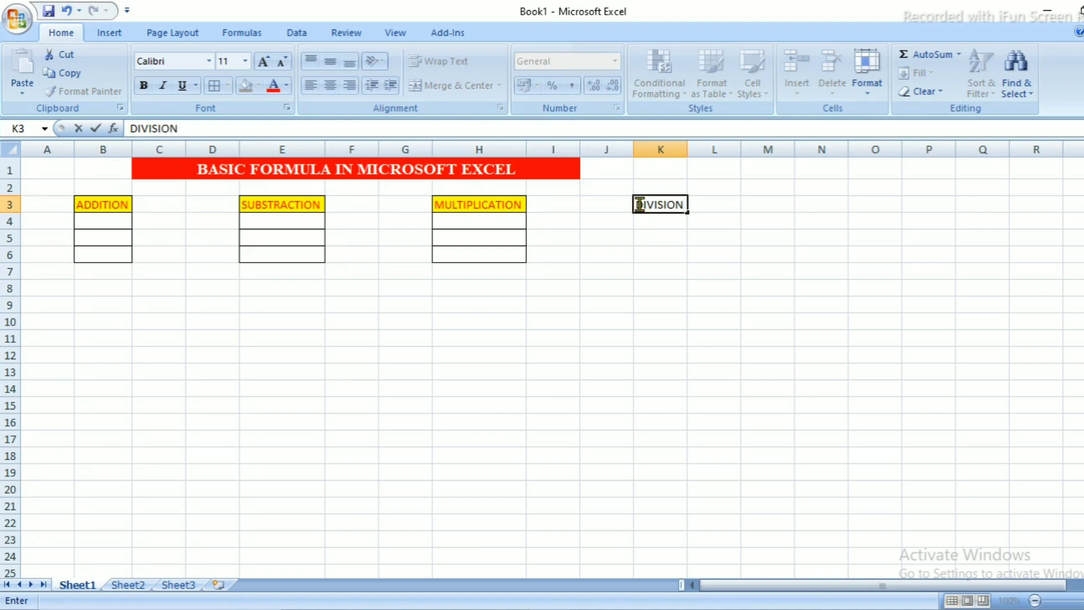
Step: Give the DIVISION heading in K3 red text and a yellow fill
{"action": "double_click", "coordinate": [635, 204]}
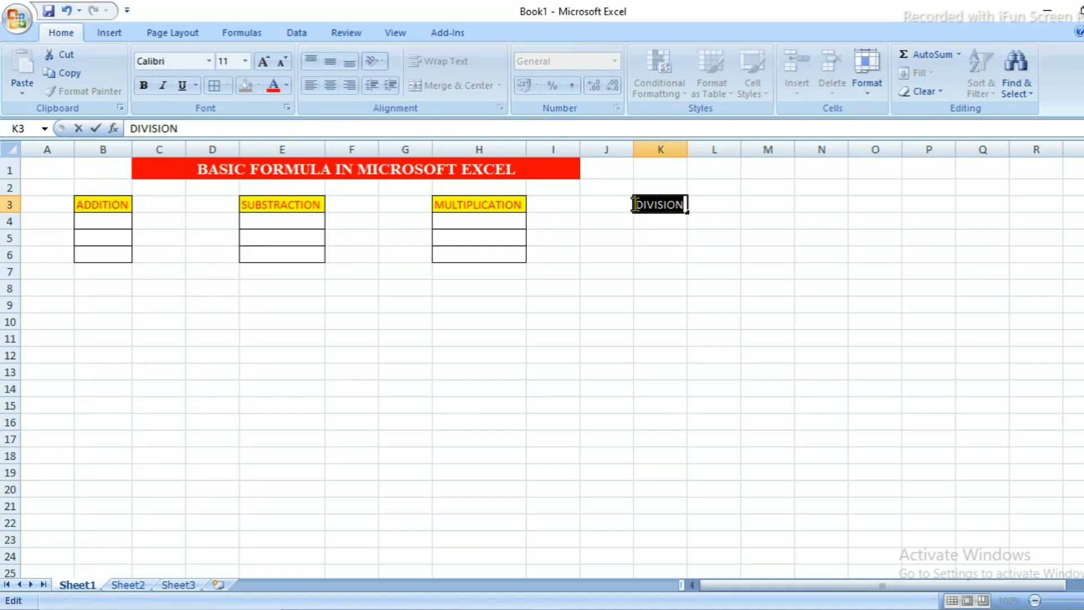
{"action": "left_click", "coordinate": [273, 86]}
{"action": "left_click", "coordinate": [614, 256]}
{"action": "left_click", "coordinate": [660, 204]}
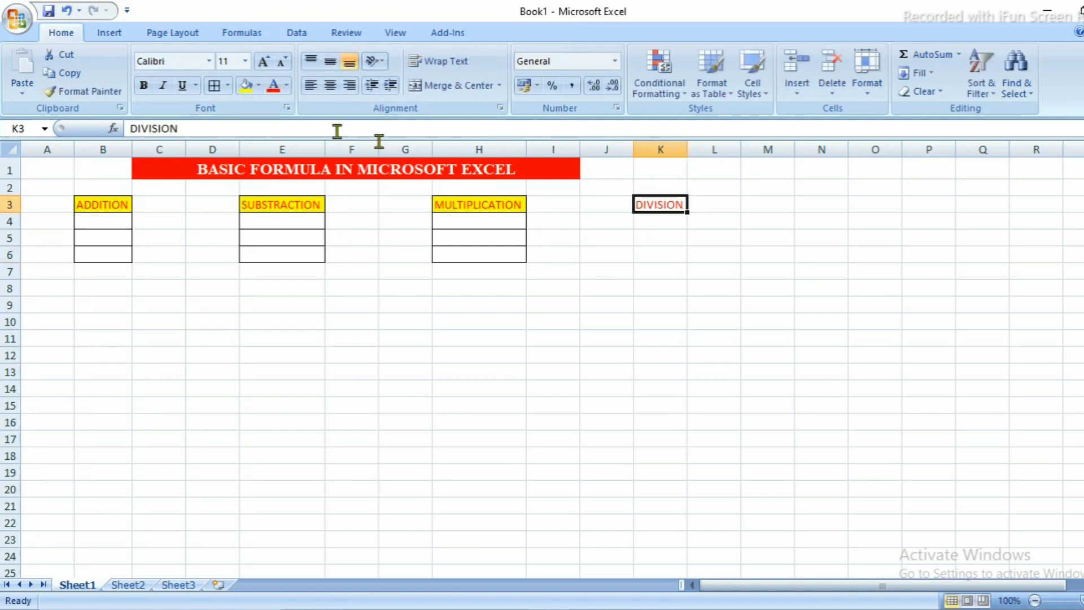
{"action": "left_click", "coordinate": [247, 85]}
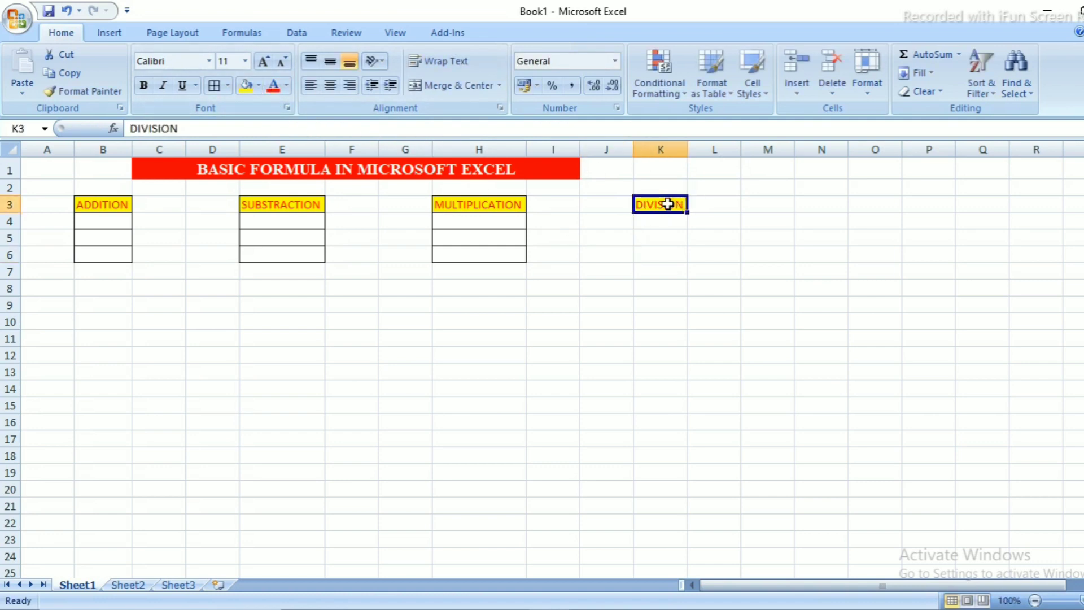
Step: Apply all borders to the range K3:K6 under the DIVISION heading
{"action": "left_click_drag", "start_coordinate": [665, 204], "coordinate": [671, 254]}
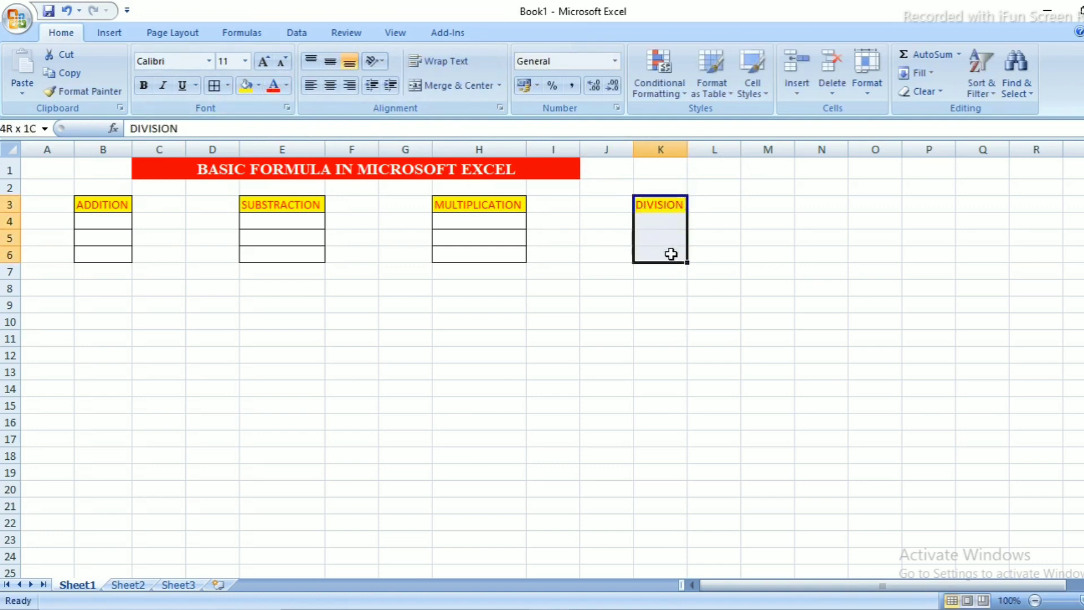
{"action": "left_click", "coordinate": [214, 85]}
{"action": "left_click", "coordinate": [406, 333]}
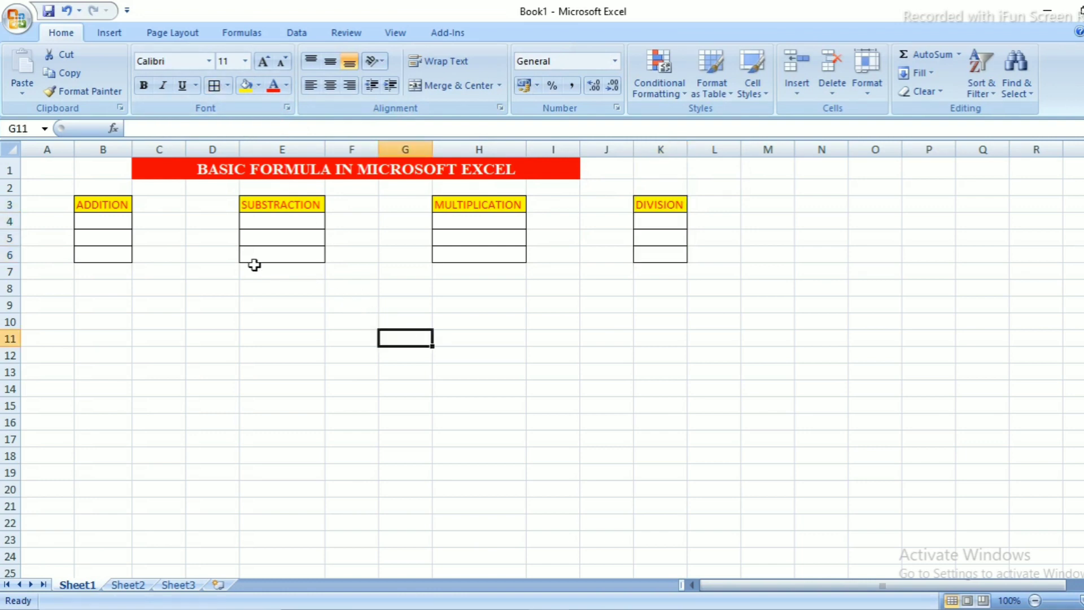
Step: Enter the heading AVERAGE in cell B9 below the ADDITION table
{"action": "left_click", "coordinate": [92, 303]}
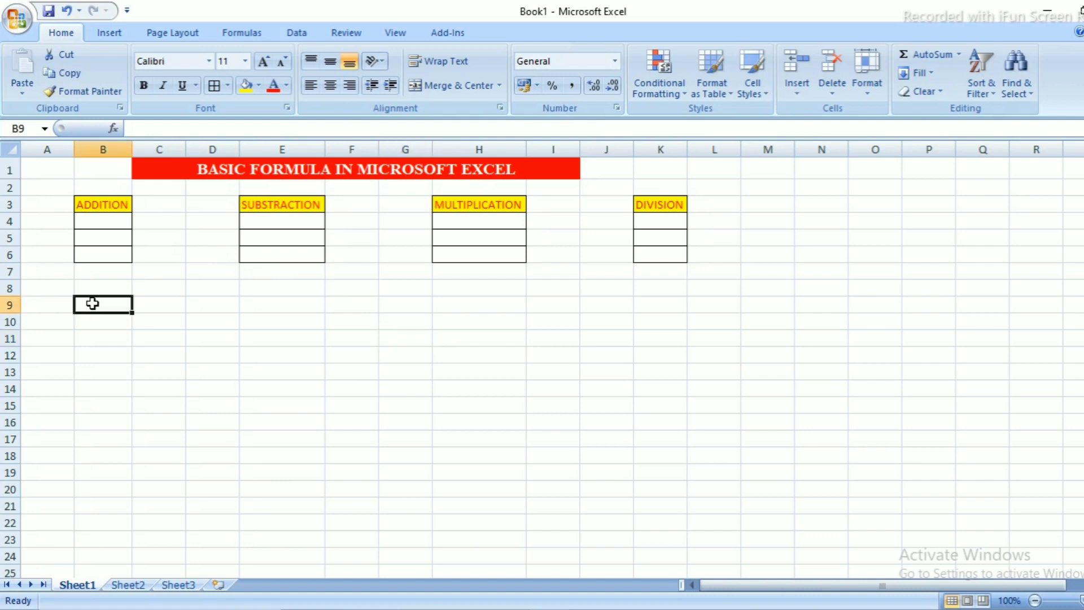
{"action": "type", "text": "A"}
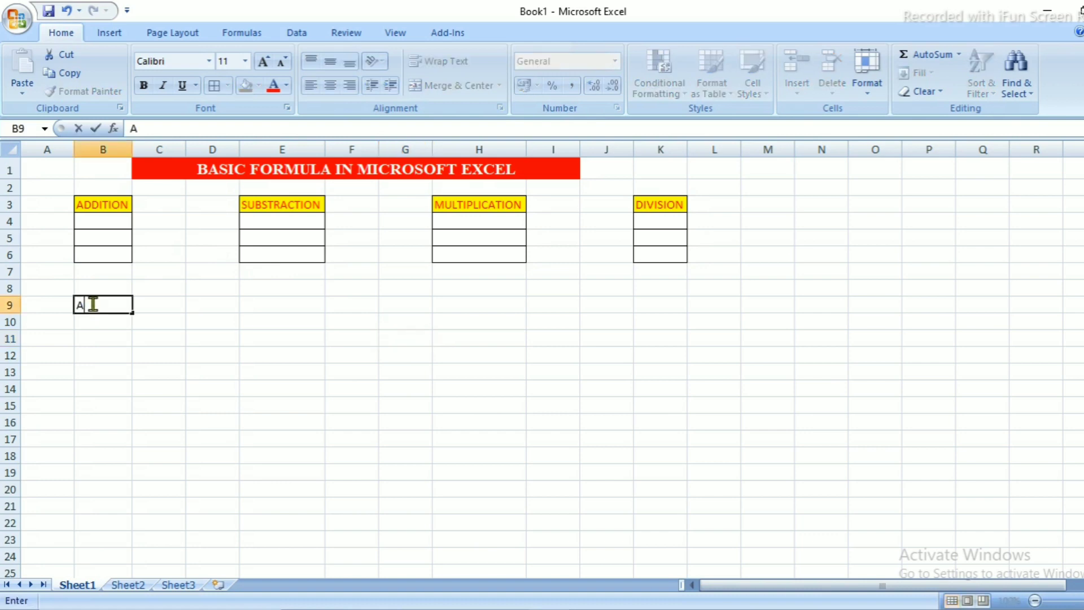
{"action": "type", "text": "VERAGE"}
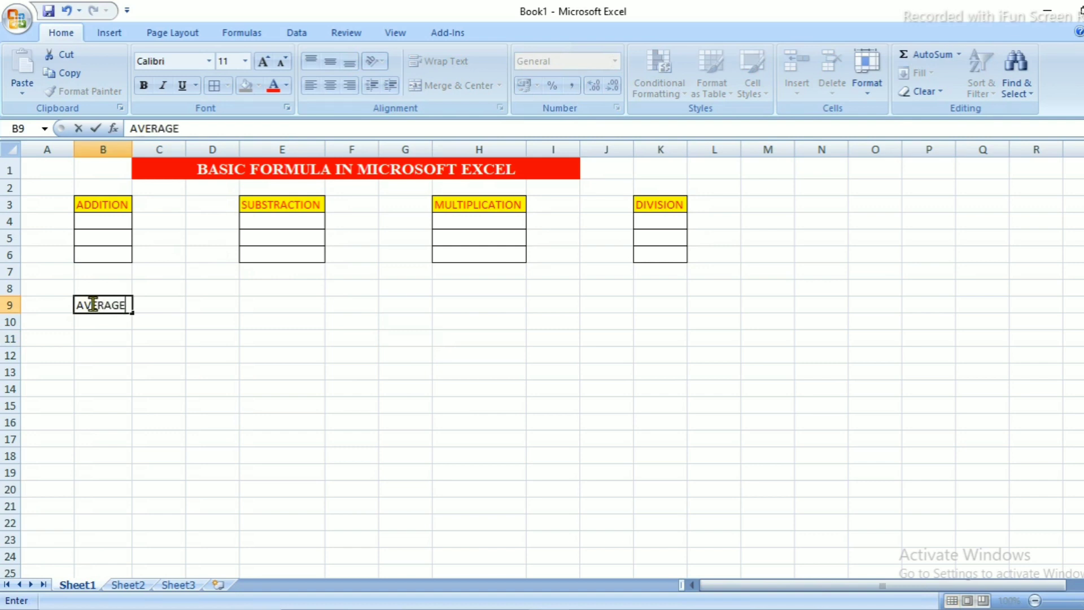
{"action": "key", "text": "Tab"}
Step: Enter the heading MAXIMUM in cell E9 below the SUBSTRACTION table
{"action": "key", "text": "Tab"}
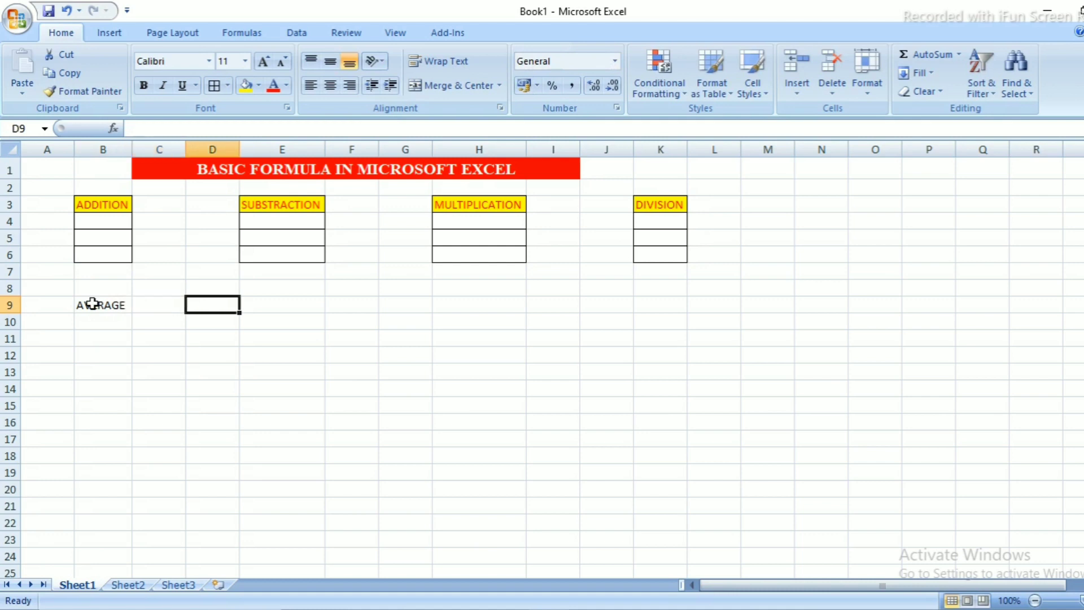
{"action": "key", "text": "Tab"}
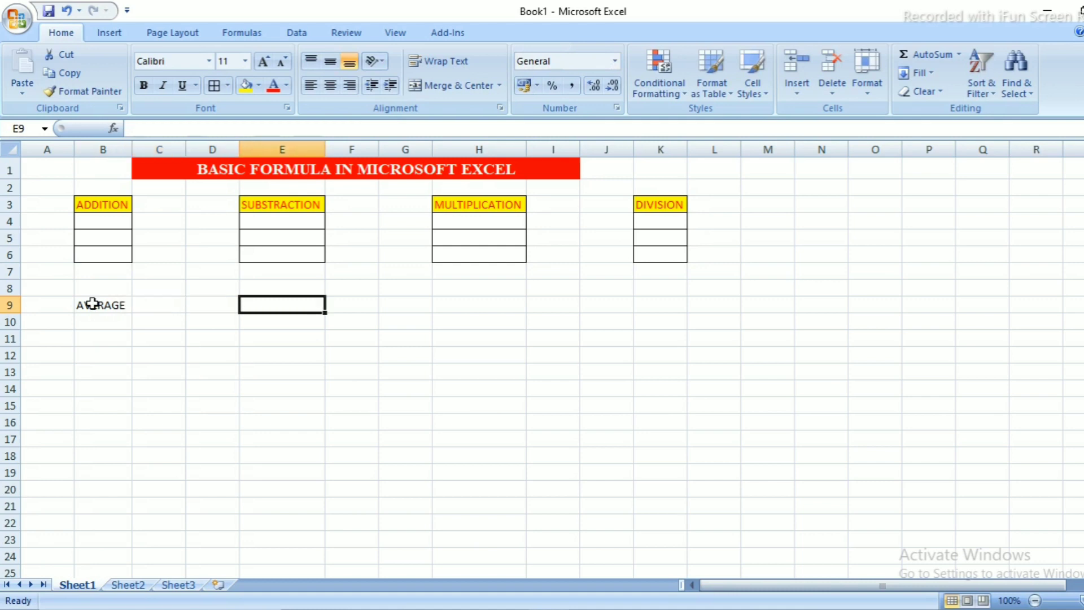
{"action": "type", "text": "MAXI"}
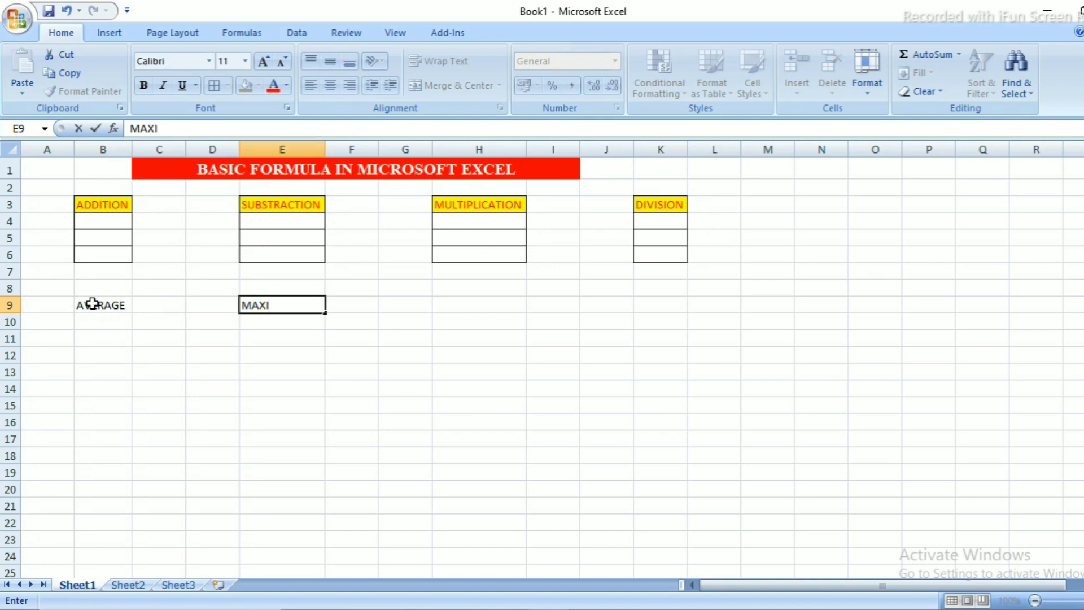
{"action": "type", "text": "MUM"}
{"action": "key", "text": "Tab"}
Step: Enter the heading MINIMUM in cell H9 below the MULTIPLICATION table
{"action": "key", "text": "Tab"}
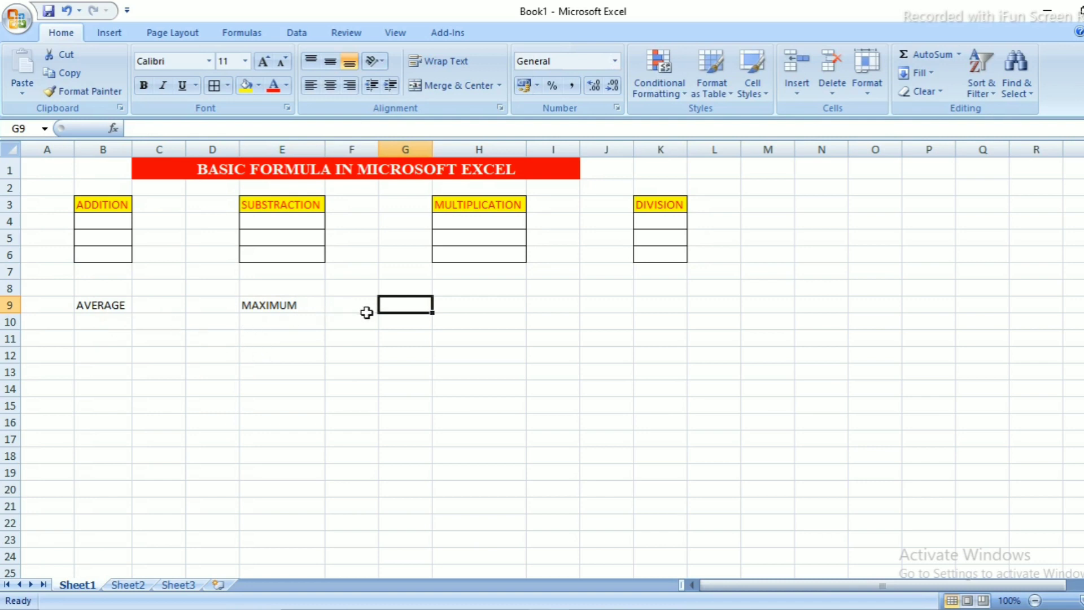
{"action": "key", "text": "Tab"}
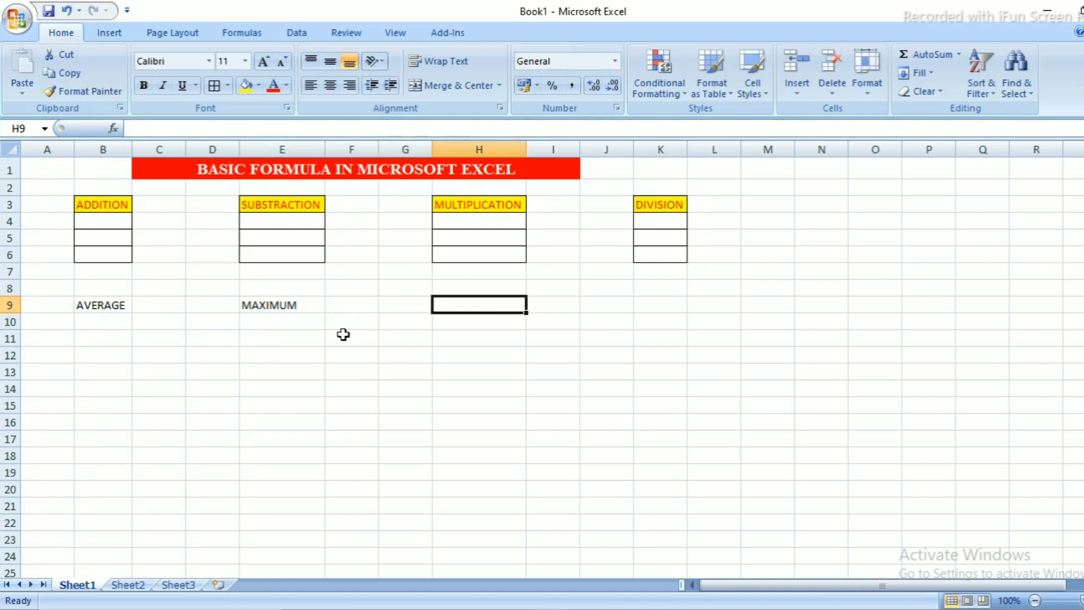
{"action": "type", "text": "MIN"}
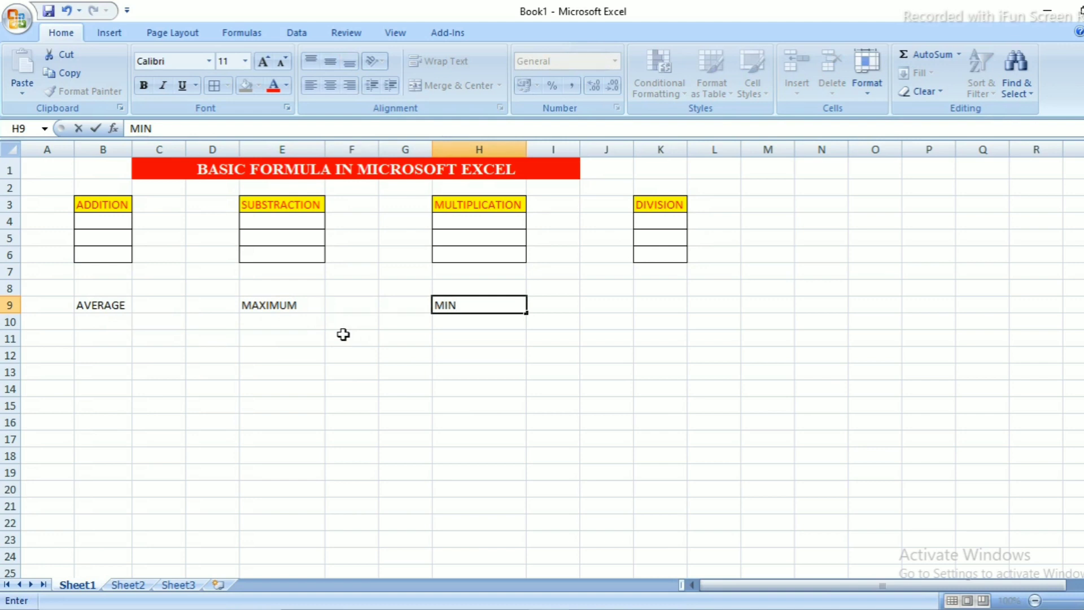
{"action": "type", "text": "IMUM"}
{"action": "left_click", "coordinate": [370, 356]}
Step: Move the MINIMUM heading from H9 to J9 and the MAXIMUM heading from E9 to G9
{"action": "left_click", "coordinate": [472, 305]}
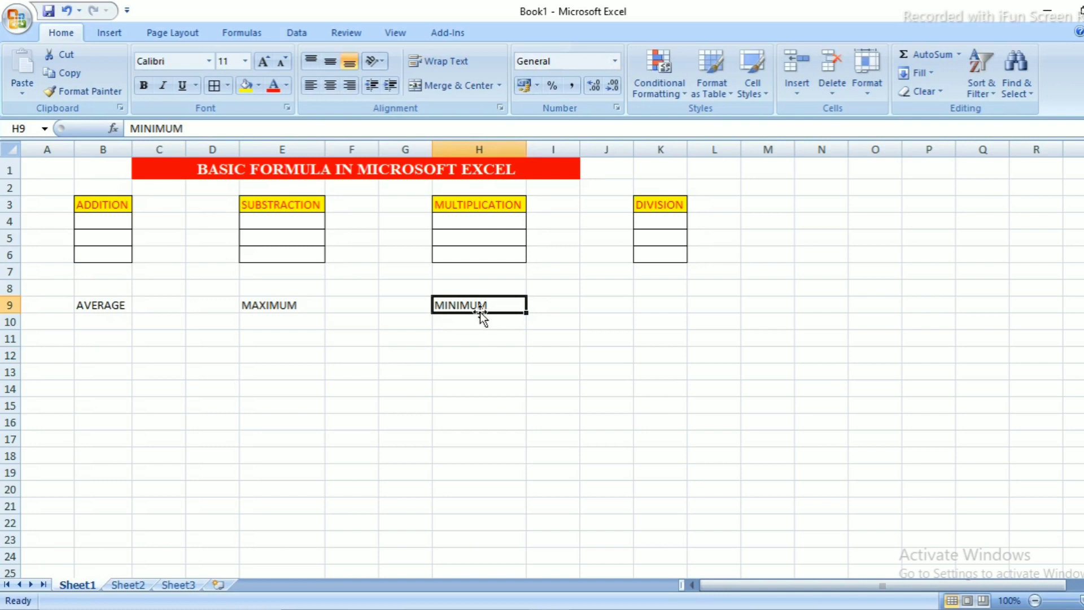
{"action": "left_click_drag", "start_coordinate": [480, 311], "coordinate": [554, 310]}
{"action": "left_click_drag", "start_coordinate": [592, 314], "coordinate": [590, 313]}
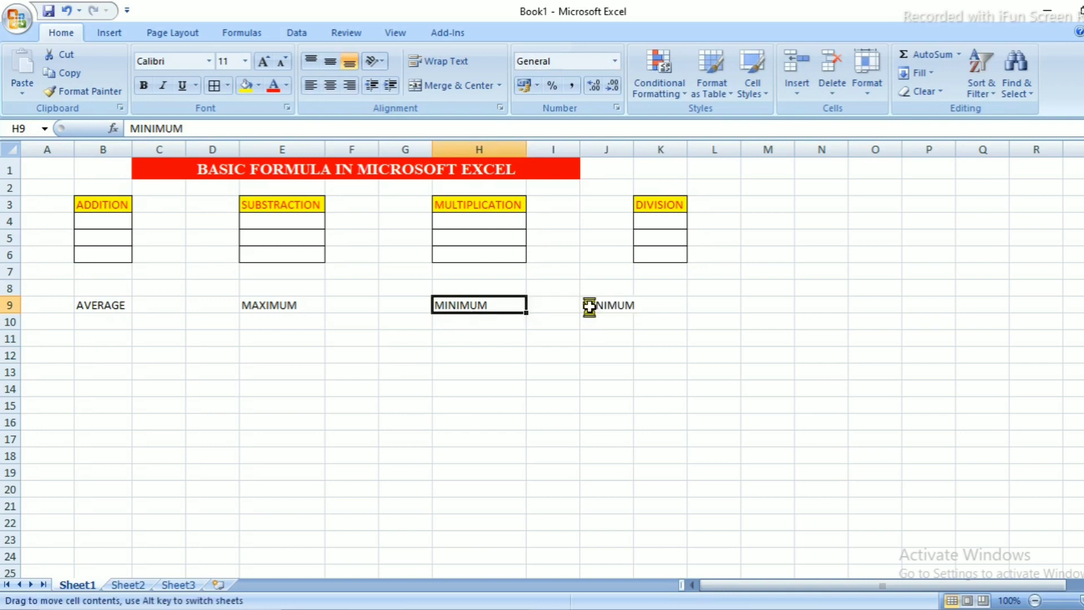
{"action": "left_click", "coordinate": [273, 309]}
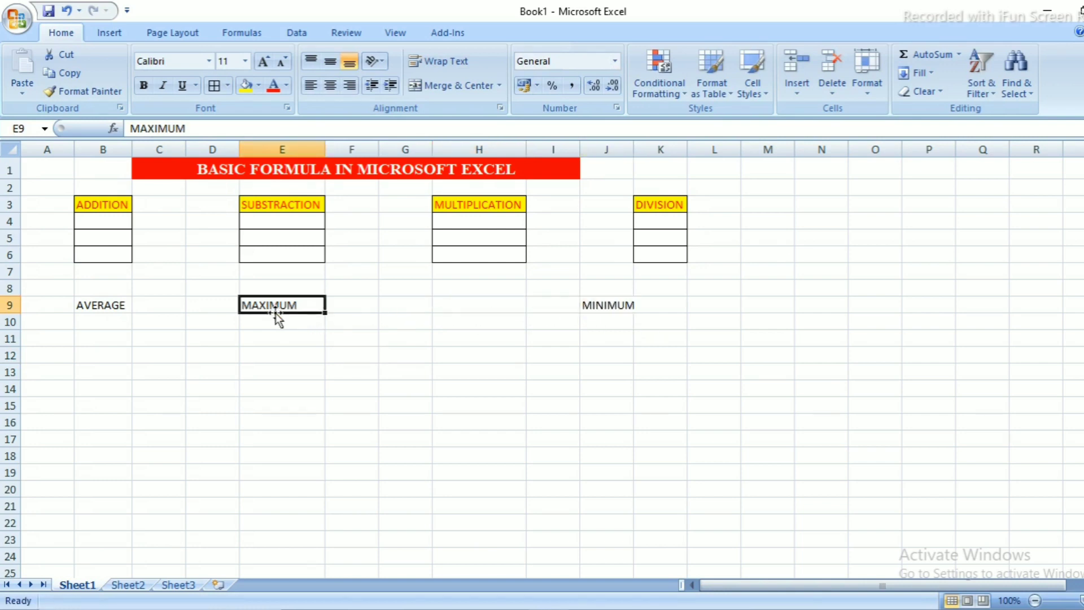
{"action": "left_click_drag", "start_coordinate": [277, 317], "coordinate": [388, 306]}
Step: Move the AVERAGE heading from B9 to D9
{"action": "left_click", "coordinate": [105, 308]}
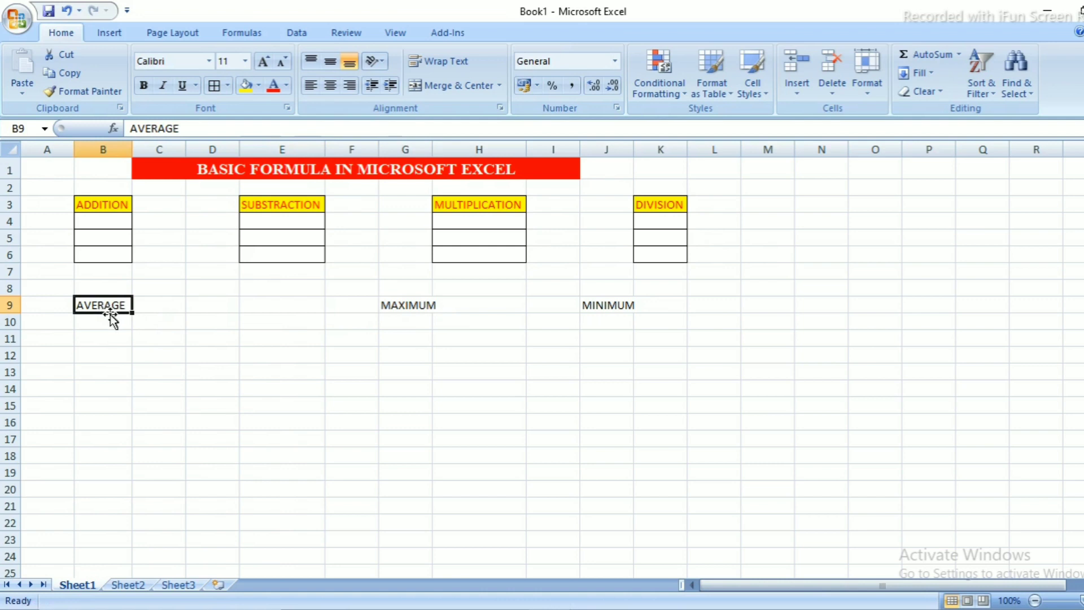
{"action": "left_click_drag", "start_coordinate": [110, 314], "coordinate": [192, 310]}
{"action": "left_click", "coordinate": [225, 376]}
Step: Apply a yellow fill to the AVERAGE, MAXIMUM and MINIMUM headings in D9, G9 and J9
{"action": "left_click", "coordinate": [200, 304]}
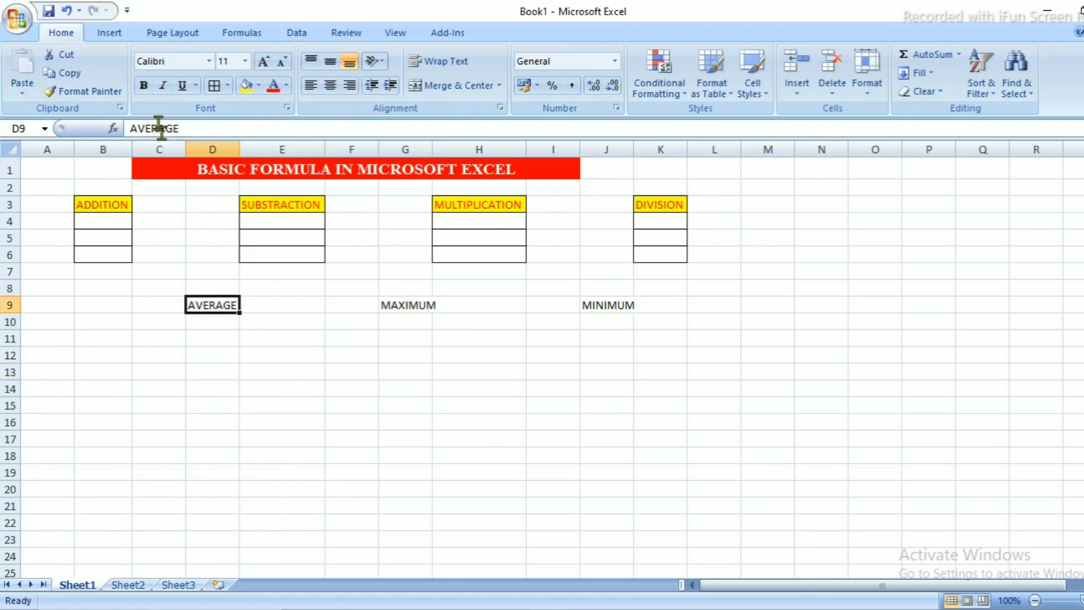
{"action": "left_click", "coordinate": [247, 85]}
{"action": "left_click", "coordinate": [395, 308]}
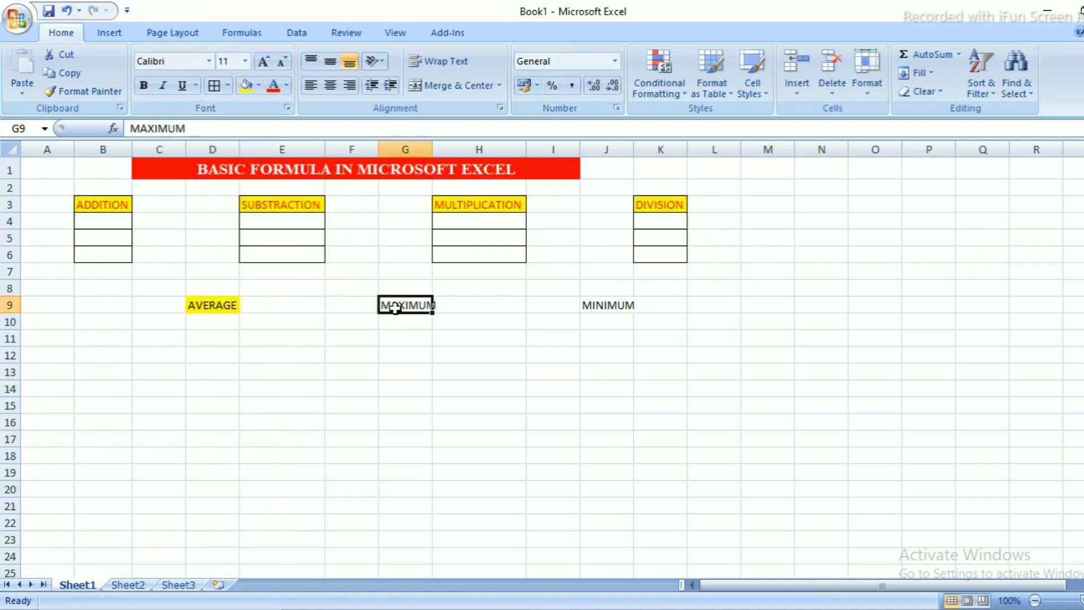
{"action": "left_click", "coordinate": [246, 86]}
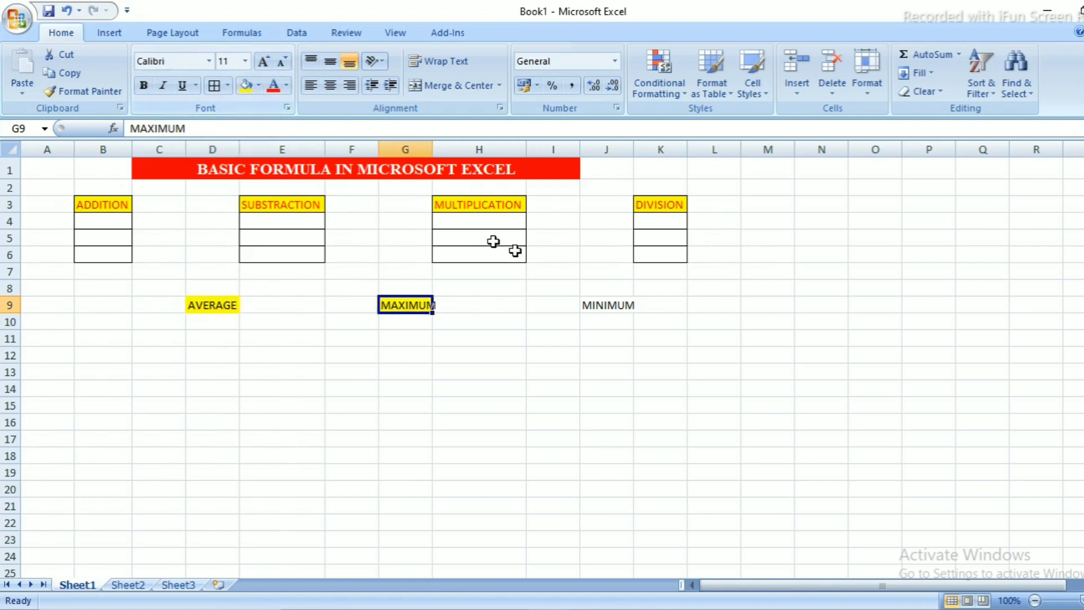
{"action": "left_click", "coordinate": [585, 303]}
{"action": "left_click", "coordinate": [246, 88]}
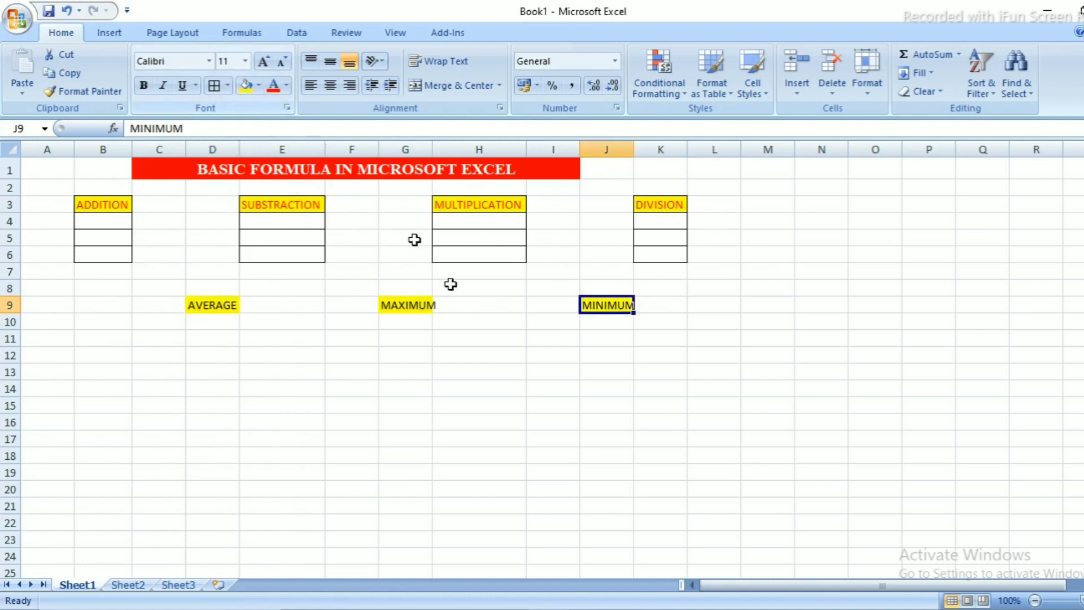
Step: Widen columns J, G and D slightly so the MINIMUM, MAXIMUM and AVERAGE headings fit inside their cells
{"action": "left_click", "coordinate": [468, 305]}
{"action": "left_click_drag", "start_coordinate": [633, 149], "coordinate": [638, 149]}
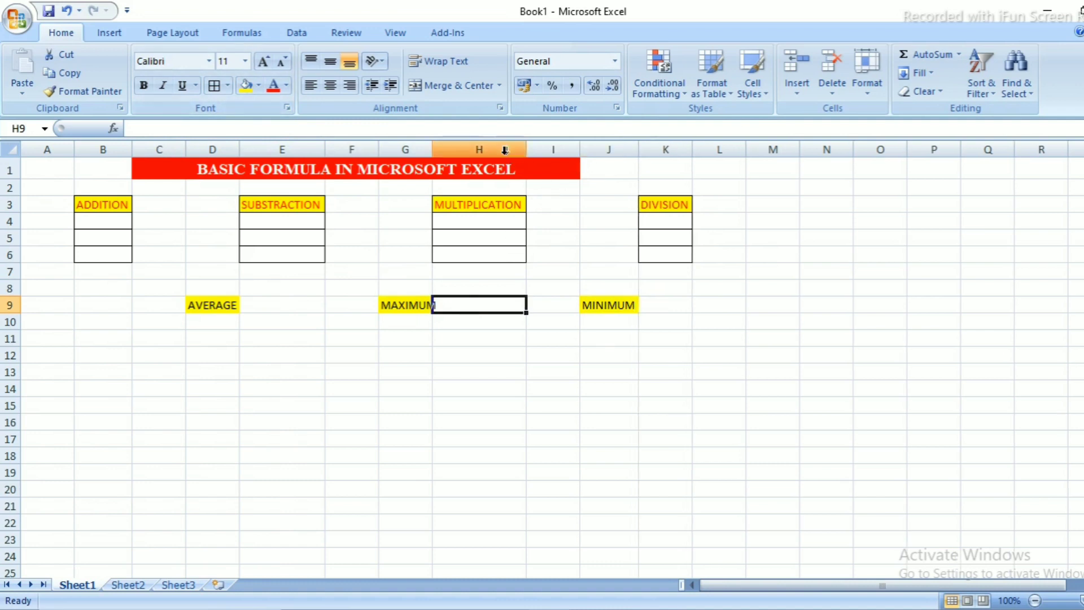
{"action": "left_click_drag", "start_coordinate": [431, 150], "coordinate": [439, 150]}
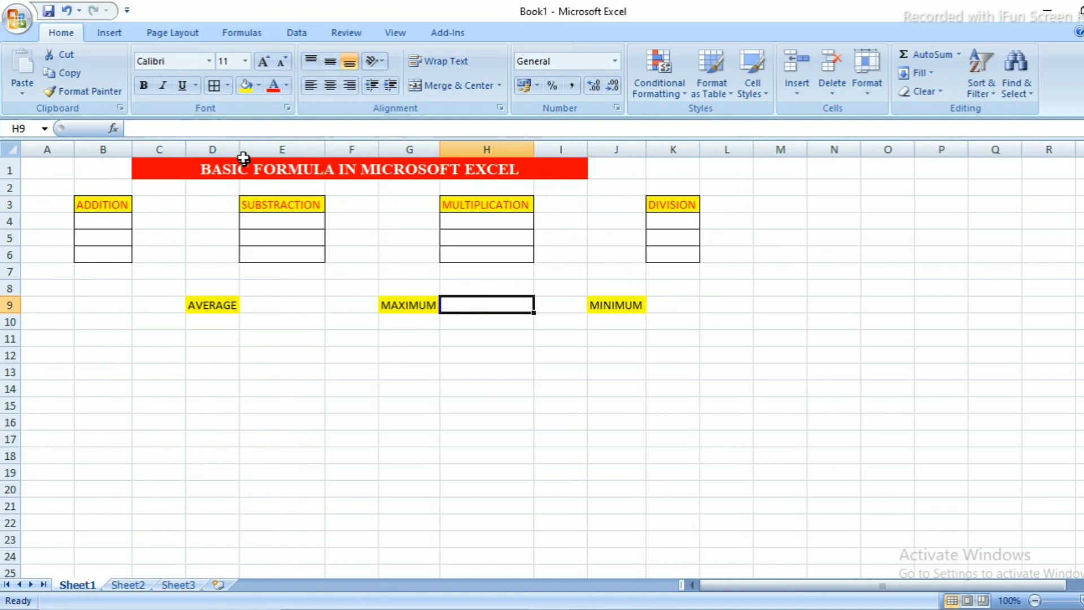
{"action": "left_click_drag", "start_coordinate": [239, 149], "coordinate": [241, 150]}
Step: Change the font color of the AVERAGE heading in D9 to red
{"action": "left_click", "coordinate": [219, 304]}
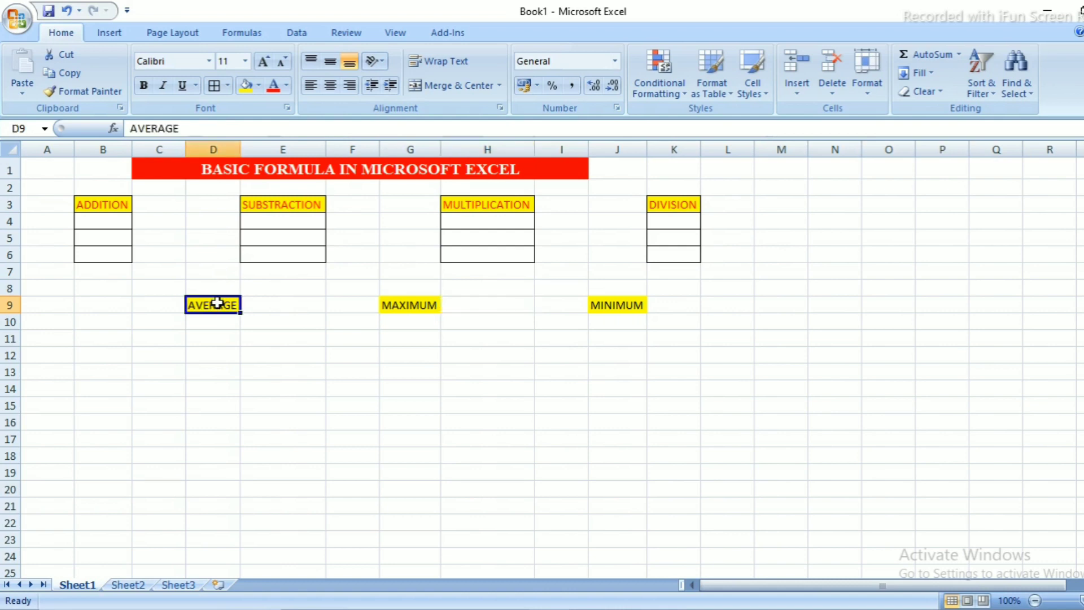
{"action": "double_click", "coordinate": [187, 302]}
{"action": "double_click", "coordinate": [191, 302]}
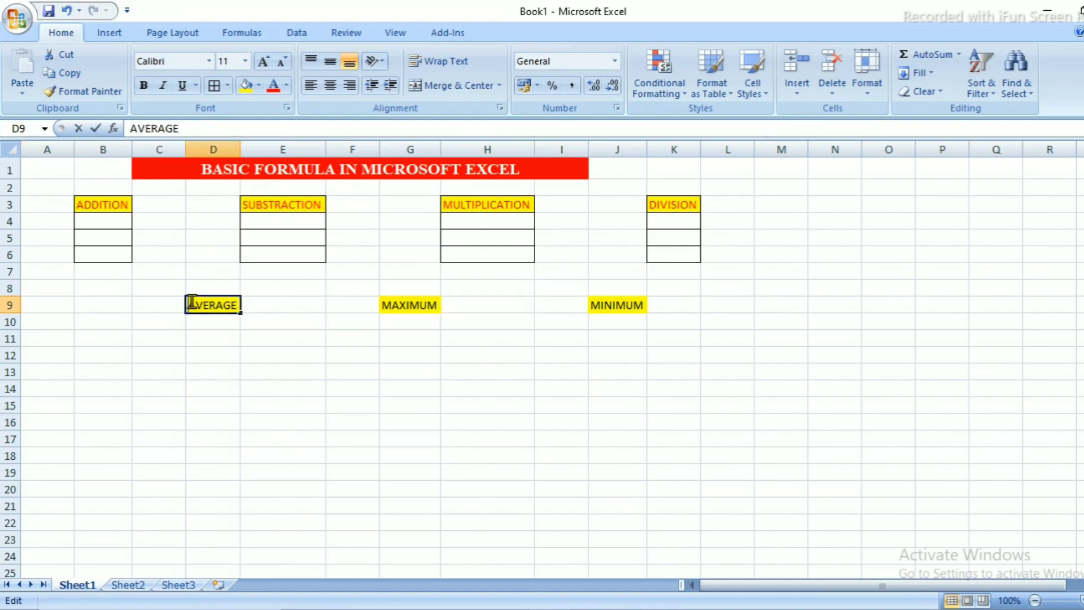
{"action": "double_click", "coordinate": [194, 302]}
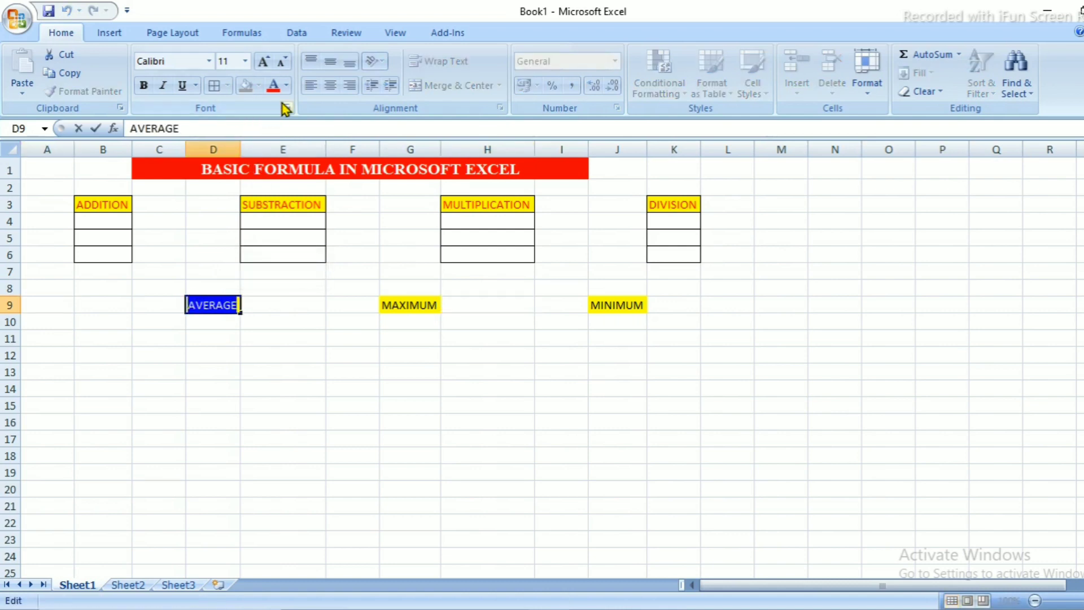
{"action": "left_click", "coordinate": [273, 86]}
Step: Change the font color of the MAXIMUM heading in G9 and the MINIMUM heading in J9 to red
{"action": "left_click", "coordinate": [390, 308]}
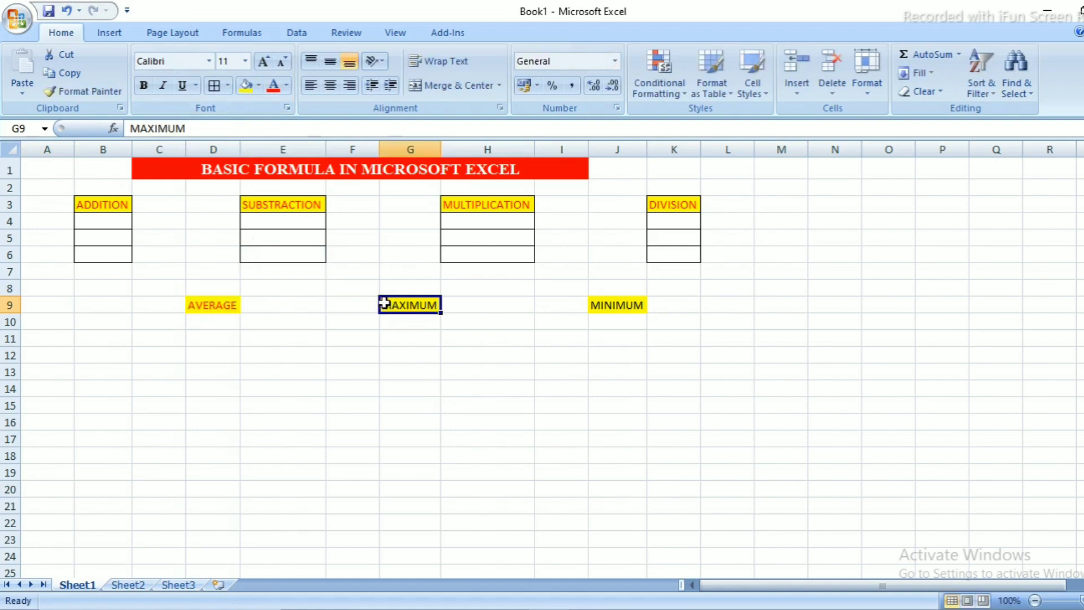
{"action": "double_click", "coordinate": [384, 305]}
{"action": "double_click", "coordinate": [384, 305]}
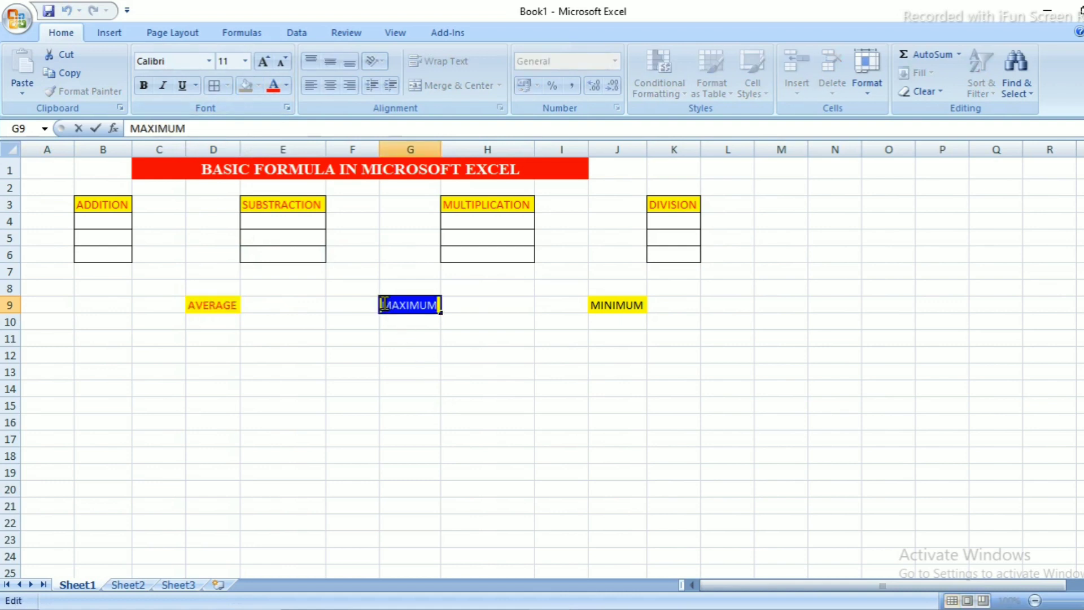
{"action": "left_click", "coordinate": [272, 88]}
{"action": "left_click", "coordinate": [604, 306]}
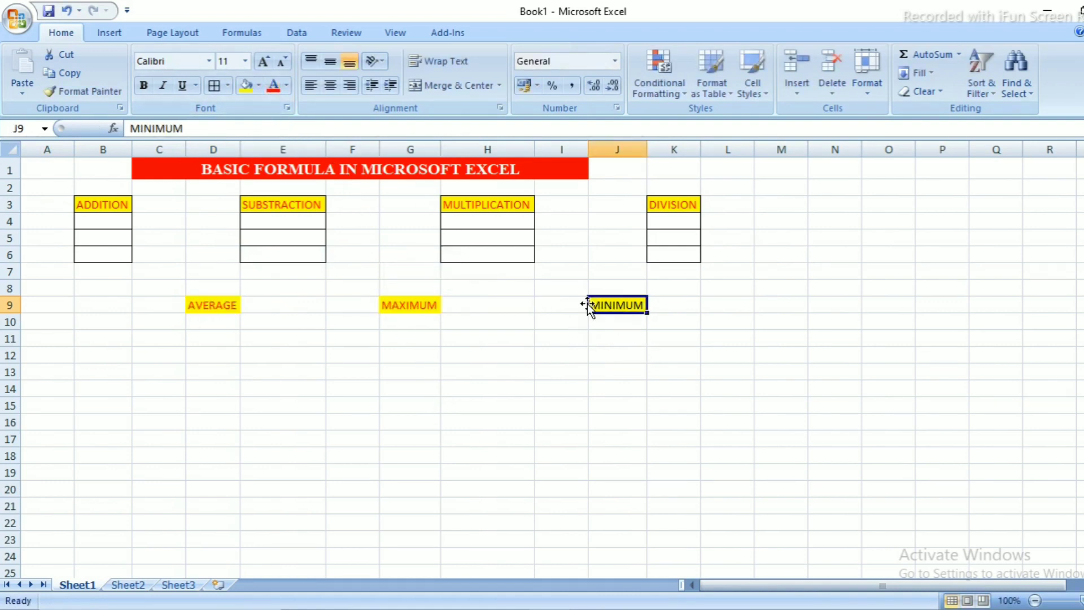
{"action": "double_click", "coordinate": [591, 305]}
{"action": "double_click", "coordinate": [592, 305]}
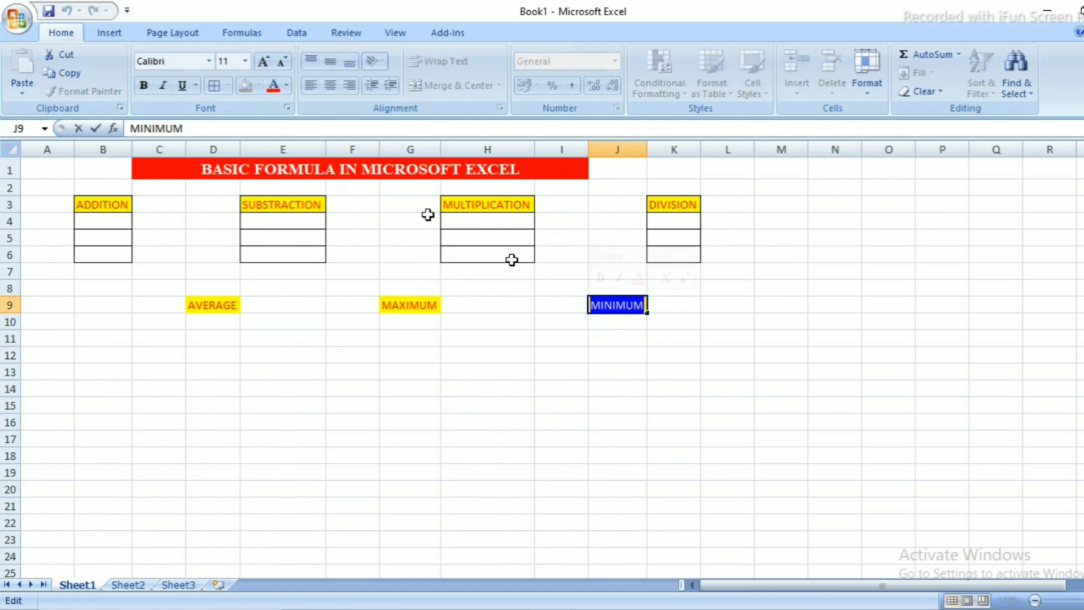
{"action": "left_click", "coordinate": [275, 94]}
Step: Apply all borders to the AVERAGE, MAXIMUM and MINIMUM tables in D9:D12, G9:G12 and J9:J12
{"action": "left_click", "coordinate": [211, 336]}
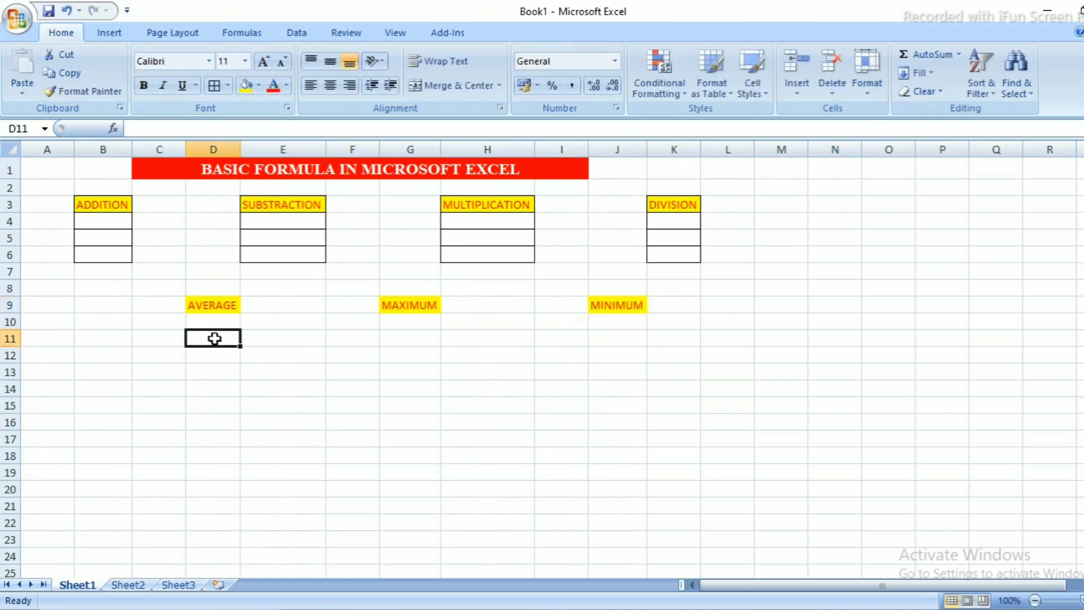
{"action": "left_click_drag", "start_coordinate": [221, 309], "coordinate": [225, 357]}
{"action": "left_click", "coordinate": [214, 85]}
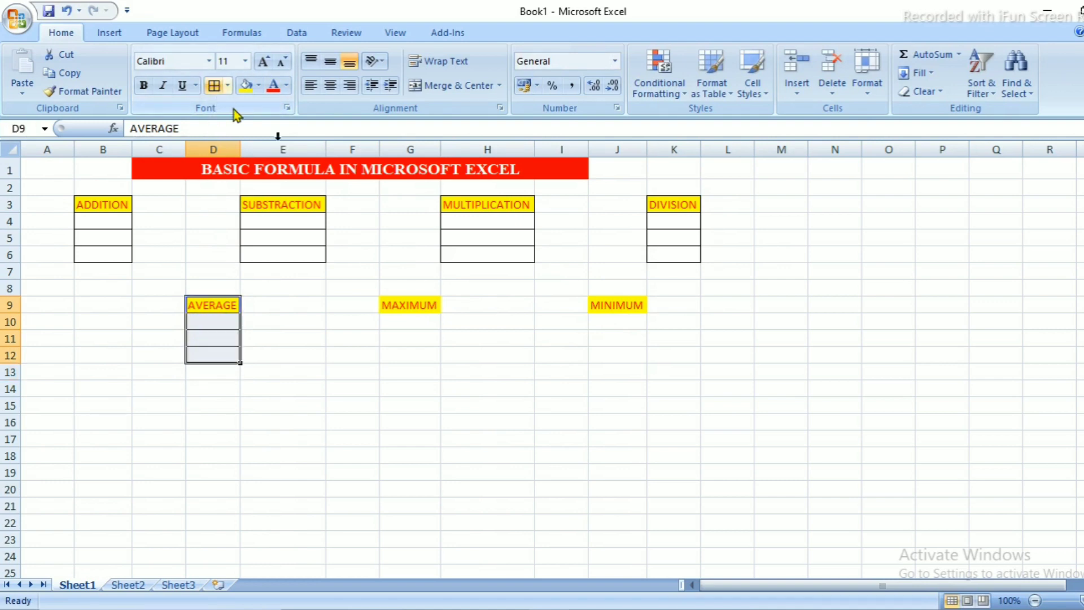
{"action": "left_click_drag", "start_coordinate": [399, 310], "coordinate": [412, 357]}
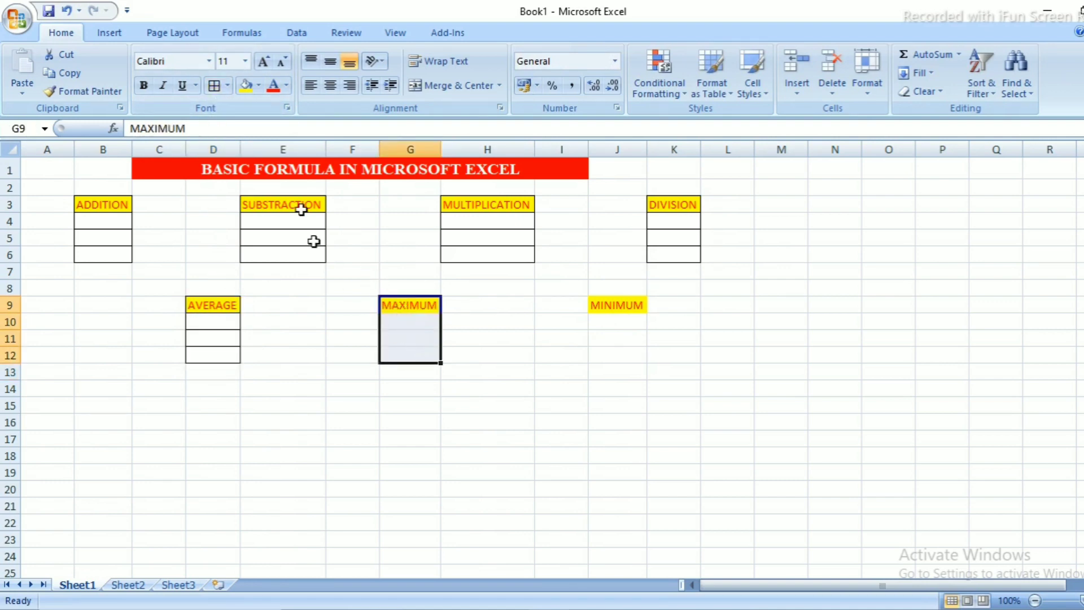
{"action": "left_click", "coordinate": [214, 85]}
{"action": "left_click_drag", "start_coordinate": [624, 305], "coordinate": [632, 354]}
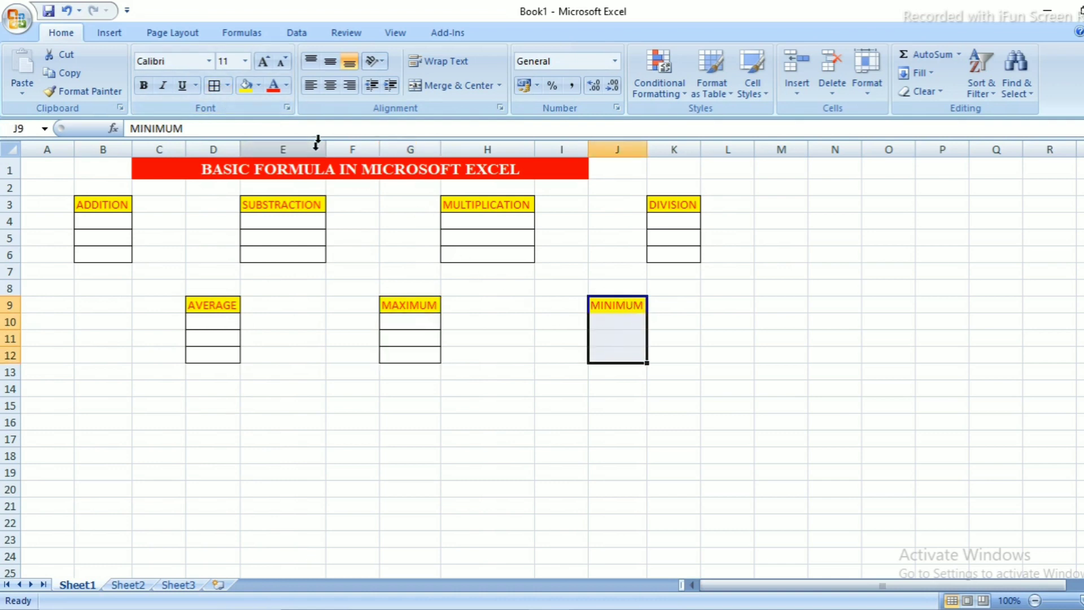
{"action": "left_click", "coordinate": [215, 86]}
{"action": "left_click", "coordinate": [433, 338]}
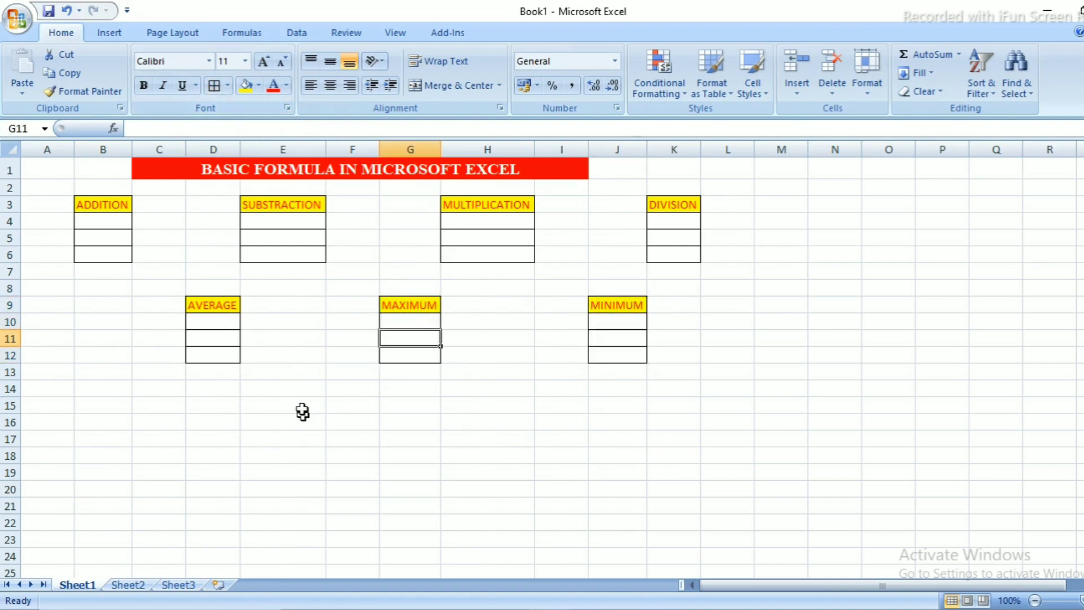
{"action": "left_click", "coordinate": [362, 422]}
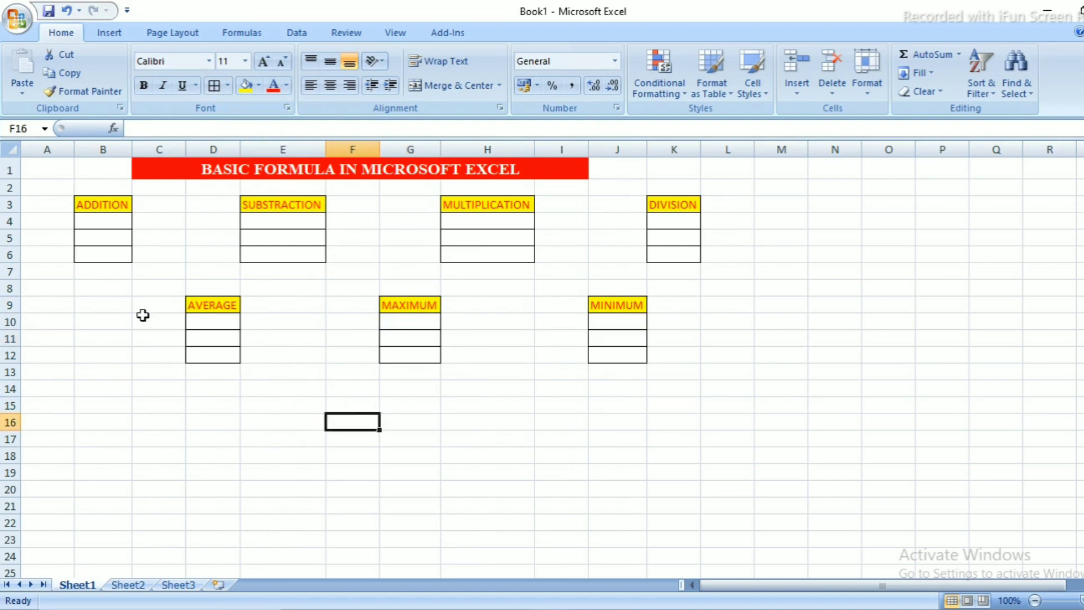
Step: Enter 25 in B4 and 9 in B5 under the ADDITION heading
{"action": "left_click", "coordinate": [114, 221]}
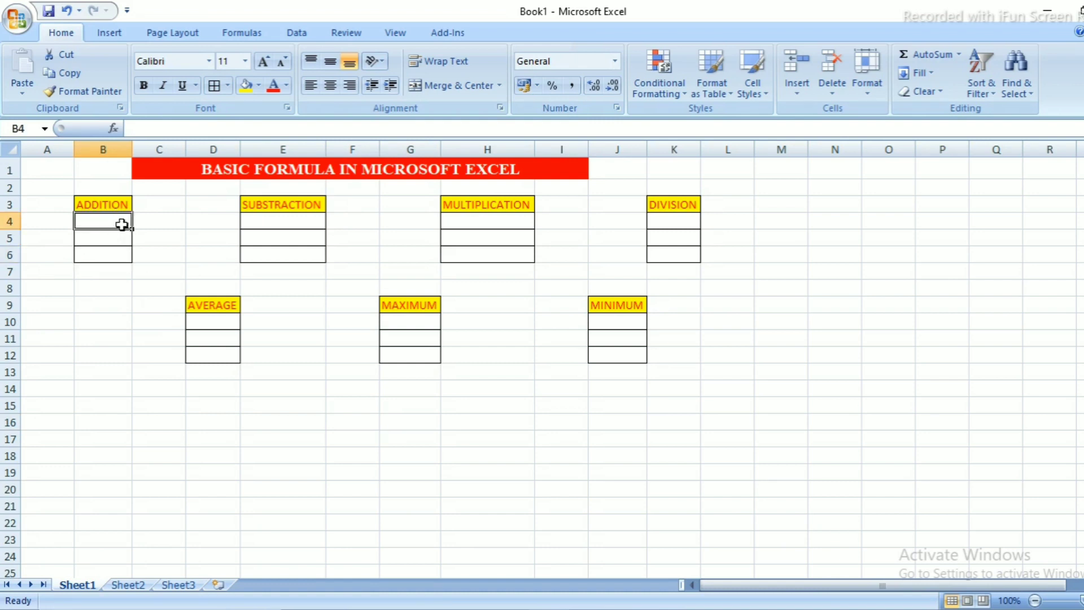
{"action": "type", "text": "25"}
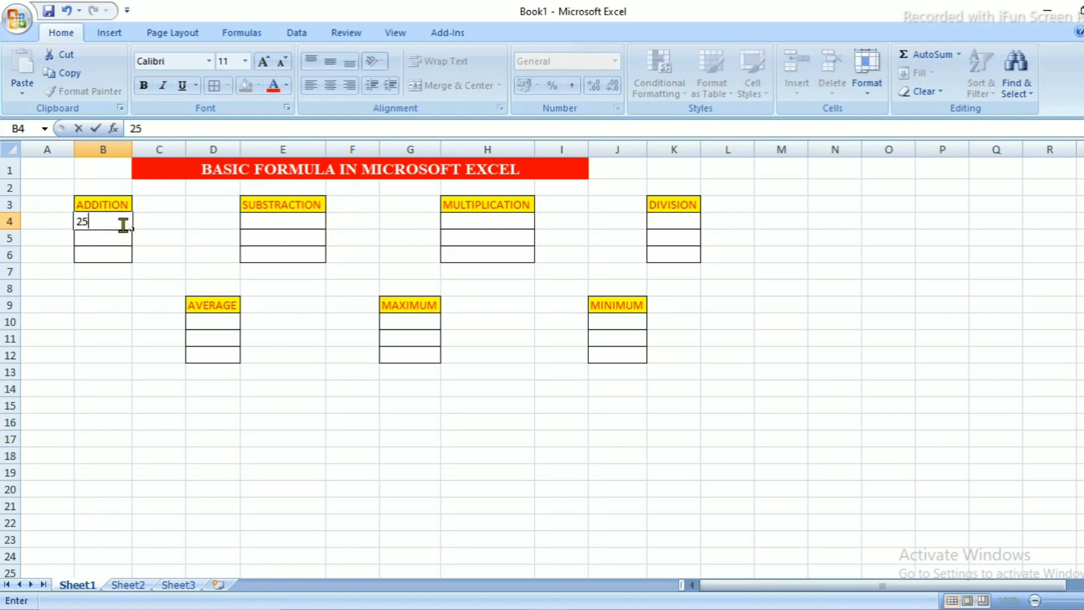
{"action": "key", "text": "Return"}
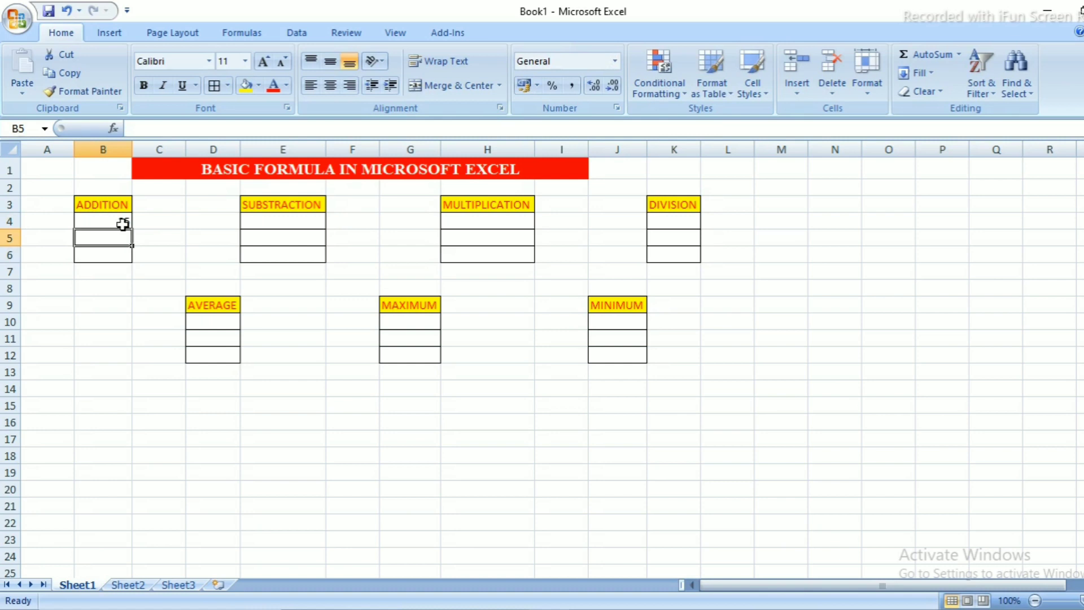
{"action": "type", "text": "9"}
{"action": "key", "text": "Return"}
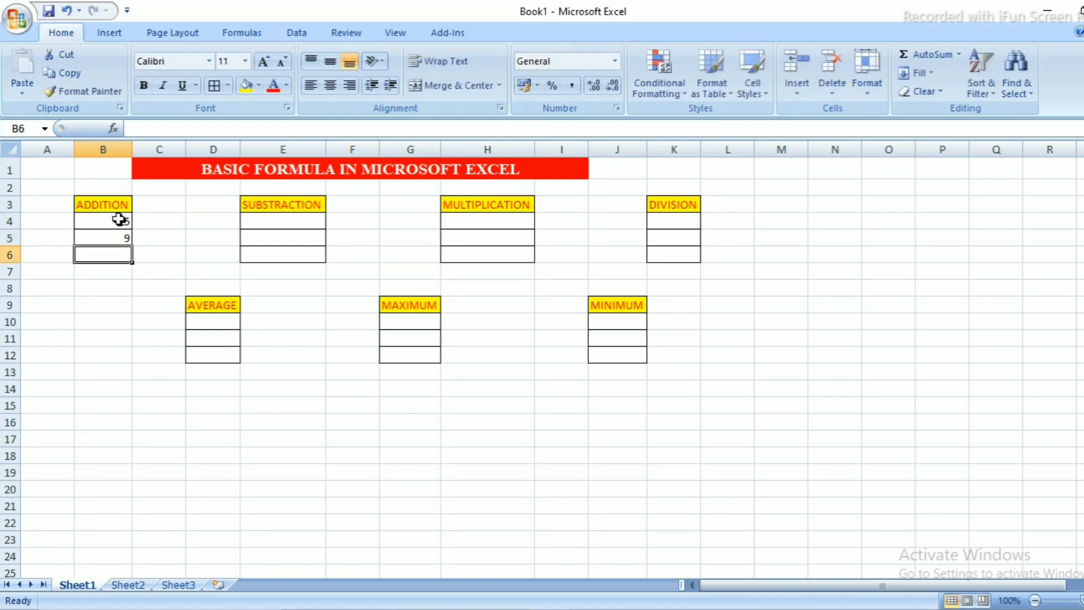
Step: Center the ADDITION table cells B4:B6 both horizontally and vertically
{"action": "left_click_drag", "start_coordinate": [119, 220], "coordinate": [117, 253]}
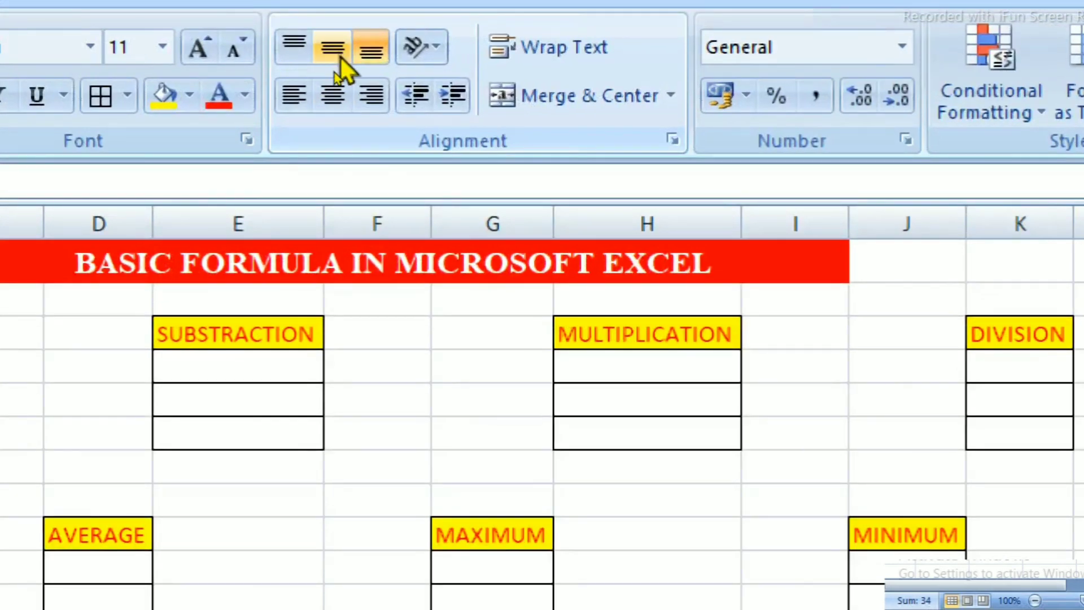
{"action": "left_click", "coordinate": [340, 93]}
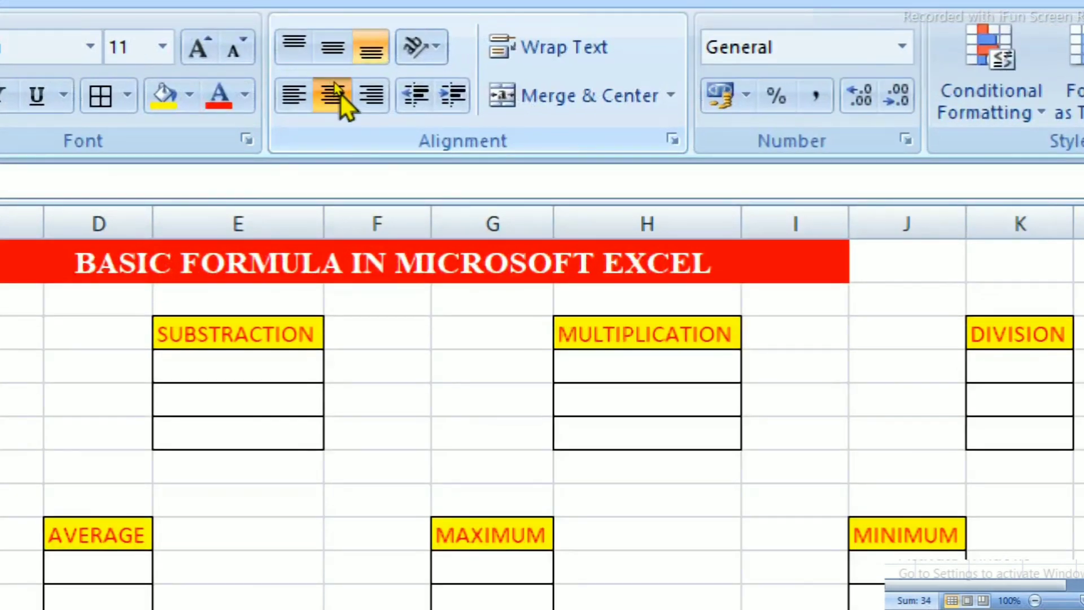
{"action": "left_click", "coordinate": [332, 45]}
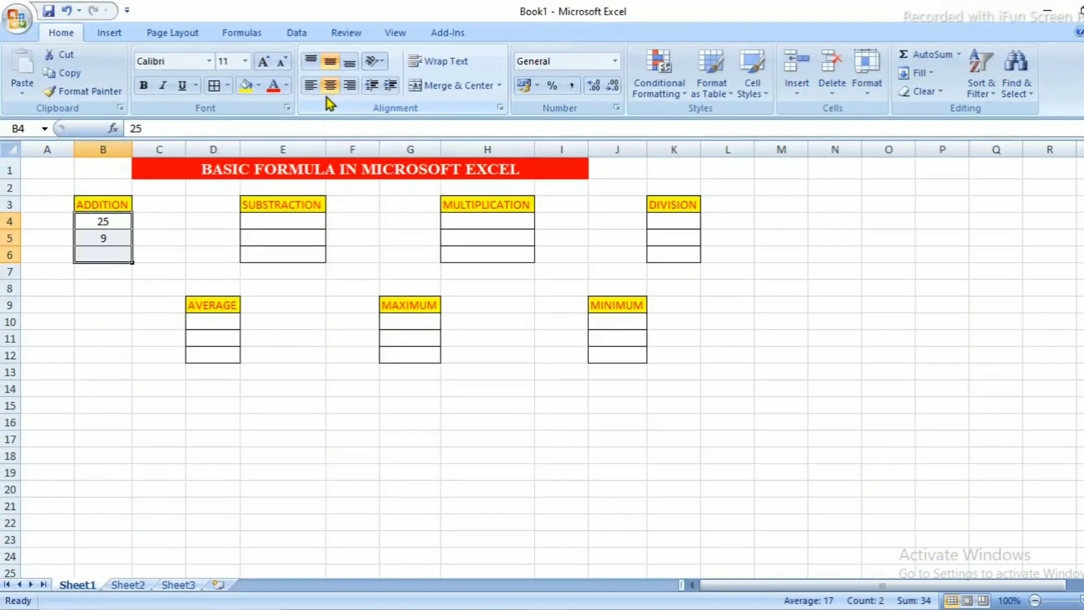
Step: Add the two ADDITION values by entering the formula =SUM(B4:B5) in B6, extending the range from B4 to B5
{"action": "left_click", "coordinate": [119, 253]}
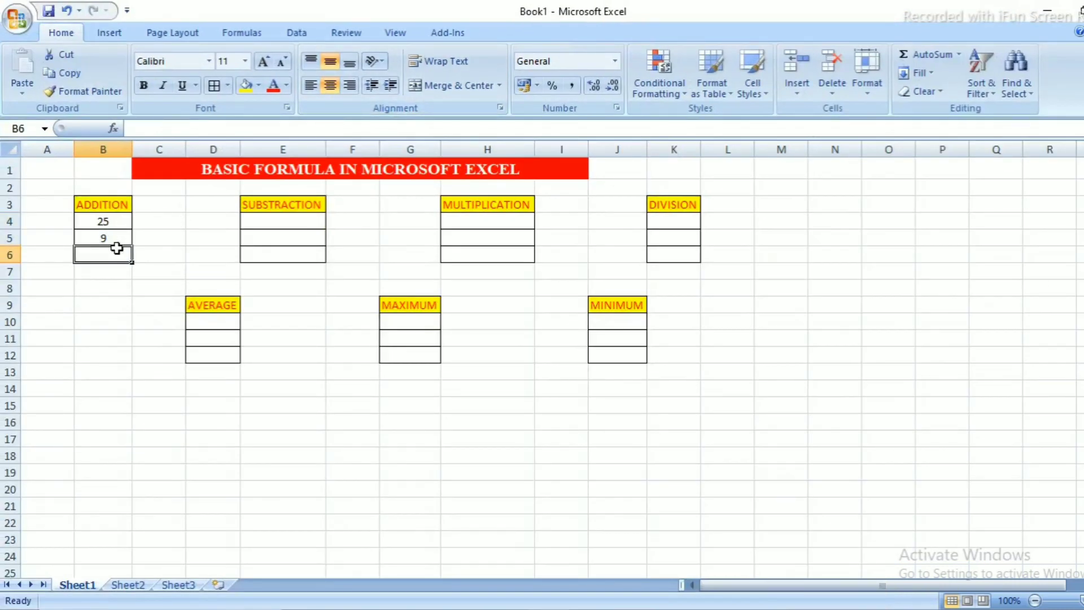
{"action": "type", "text": "=S"}
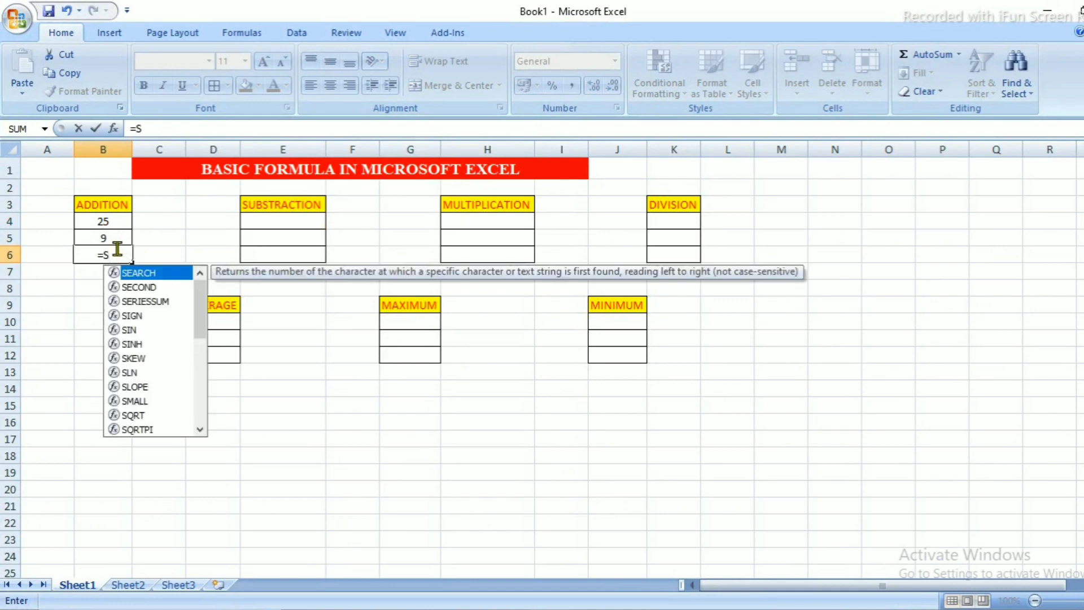
{"action": "type", "text": "UM"}
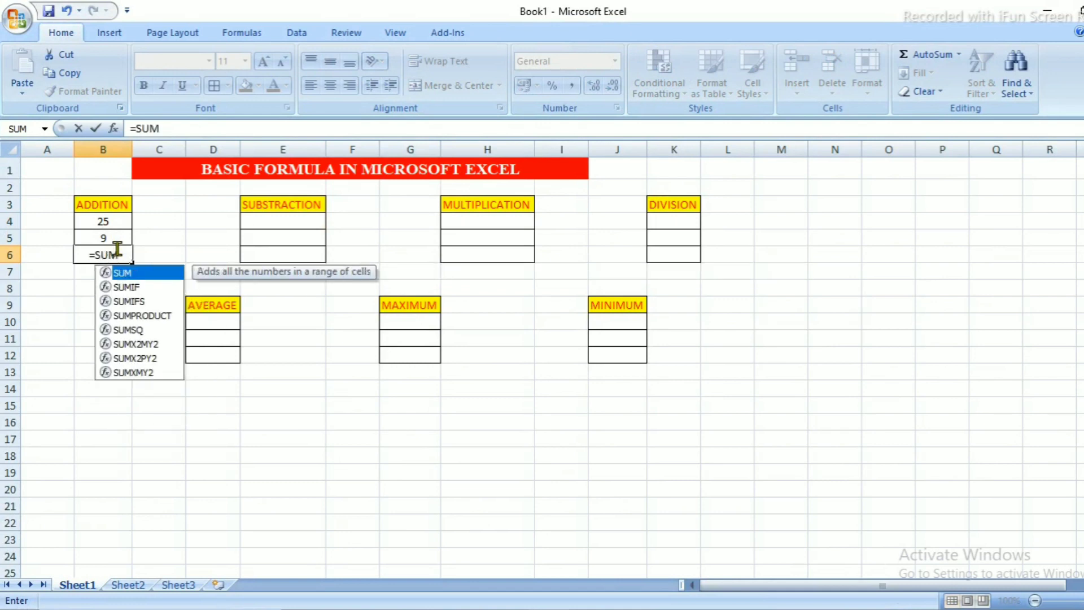
{"action": "type", "text": "("}
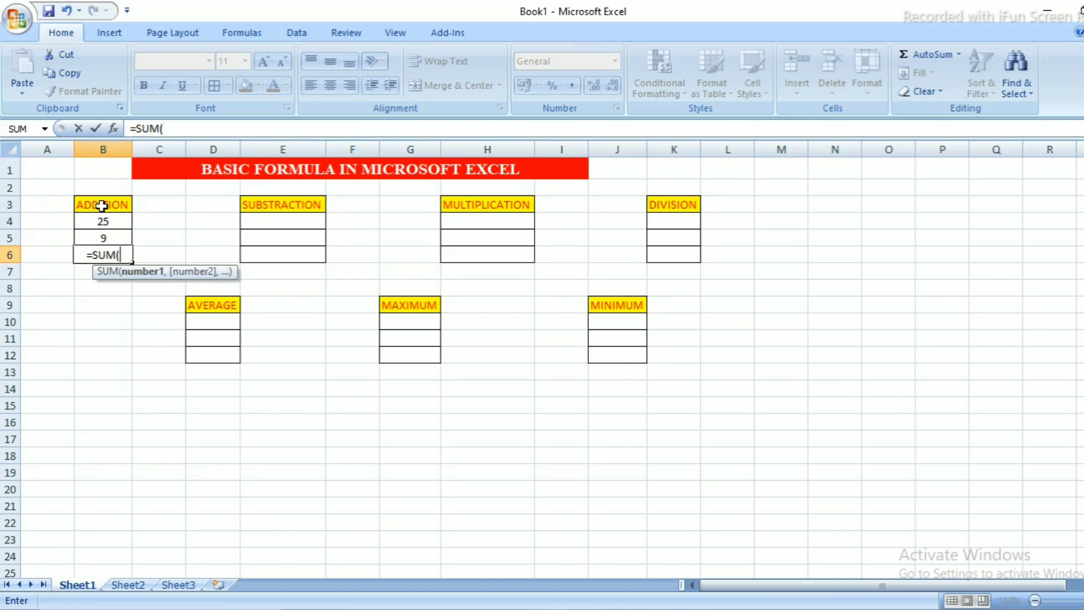
{"action": "type", "text": "B4"}
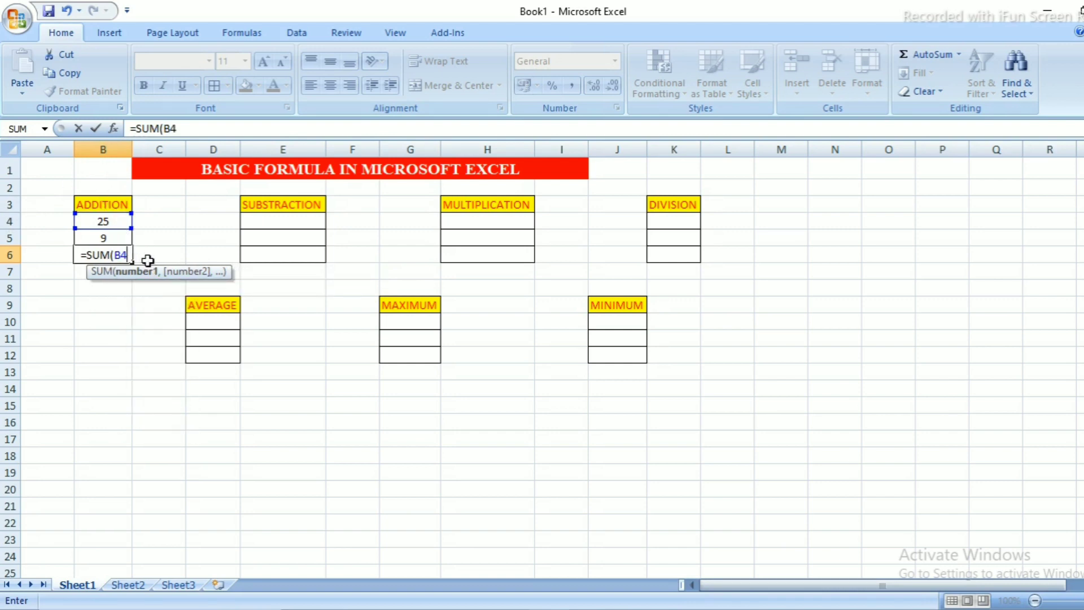
{"action": "key", "text": "BackSpace"}
{"action": "key", "text": "BackSpace"}
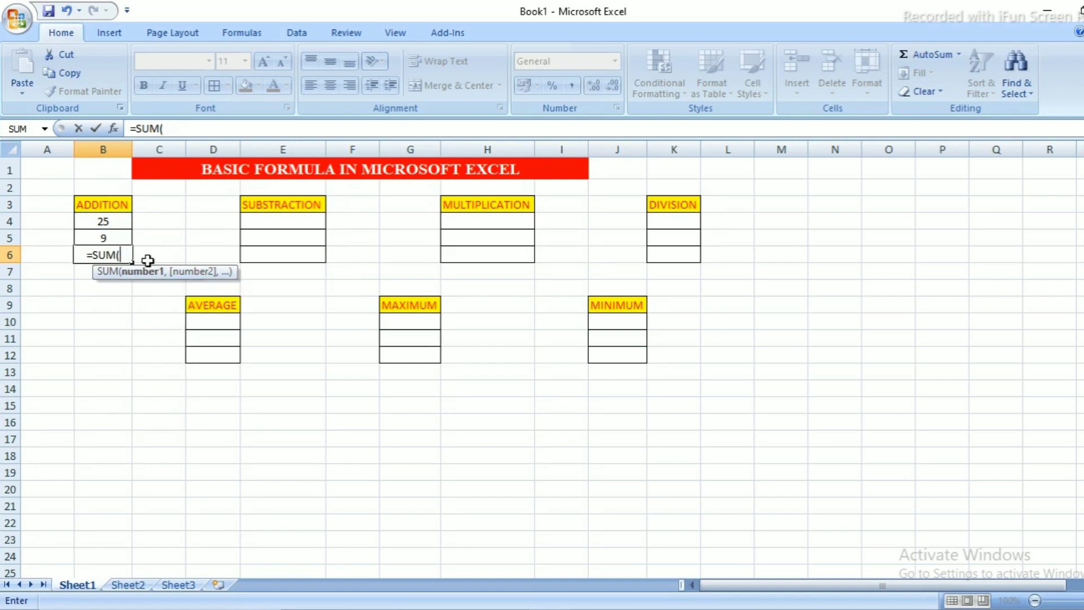
{"action": "left_click", "coordinate": [114, 217]}
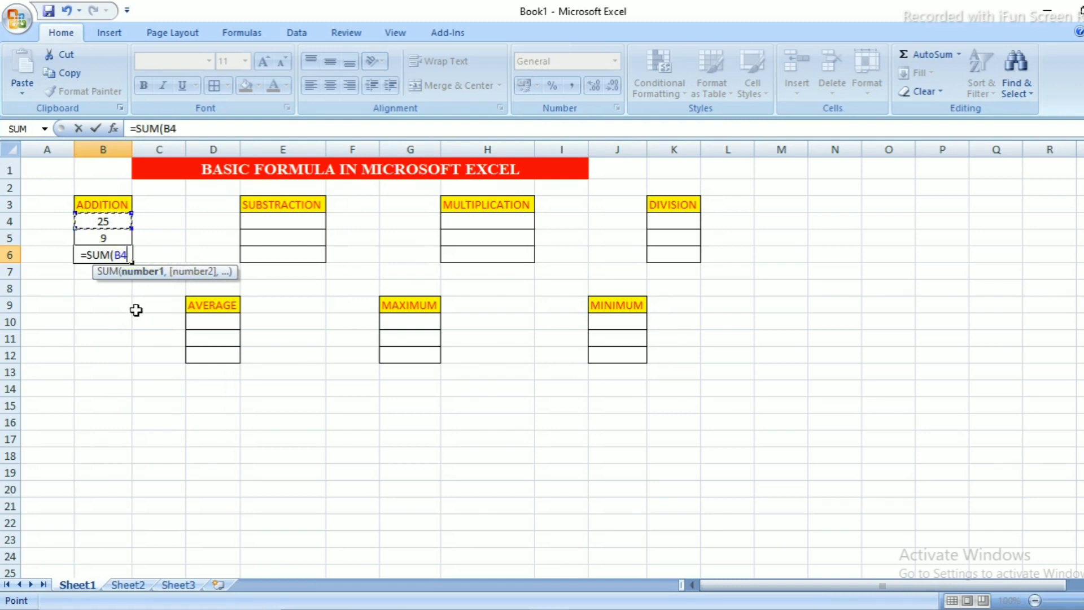
{"action": "key", "text": "F8"}
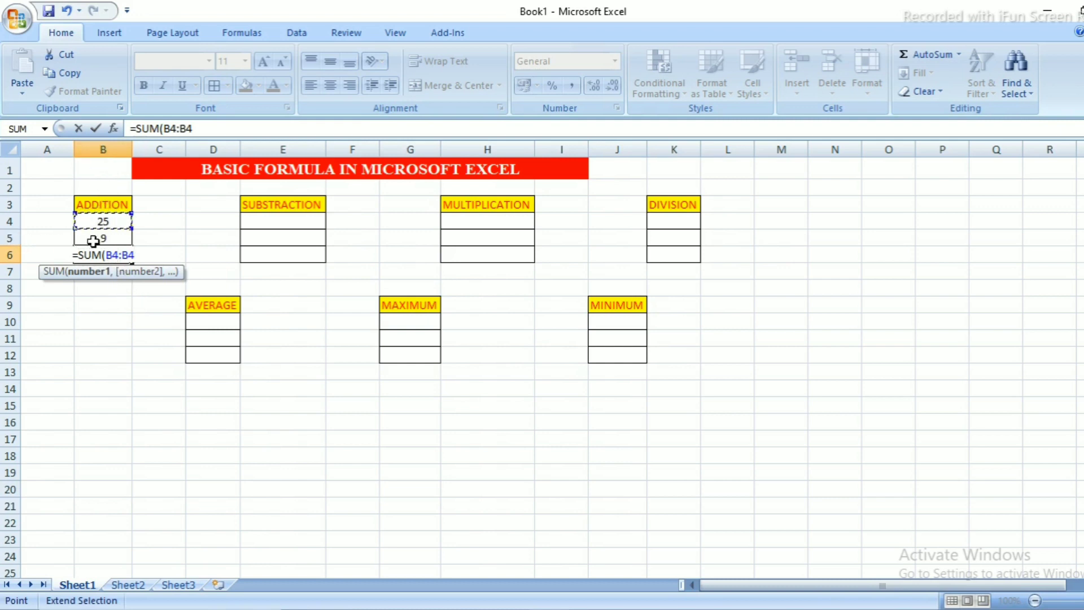
{"action": "left_click", "coordinate": [93, 239]}
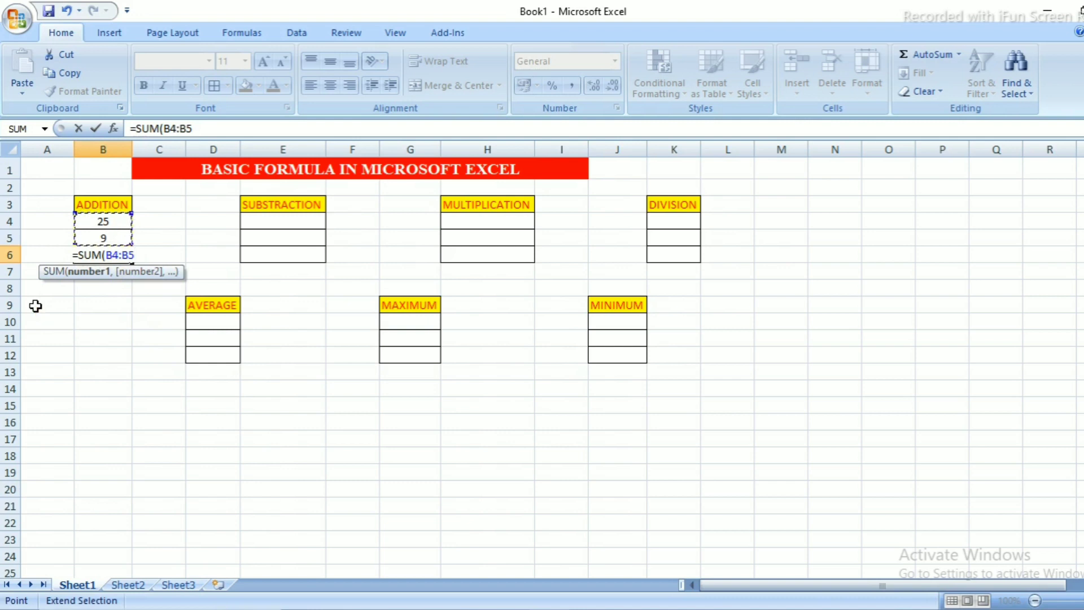
{"action": "type", "text": ")"}
{"action": "key", "text": "Return"}
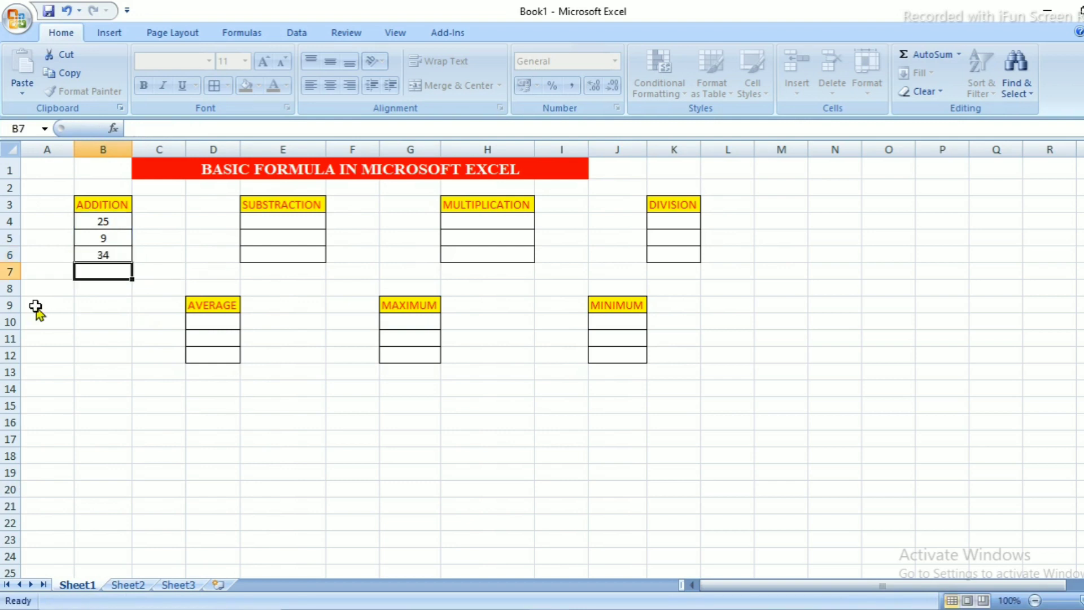
Step: Clear the ADDITION result in B6 and recalculate it with AutoSum over B4:B5
{"action": "left_click", "coordinate": [108, 253]}
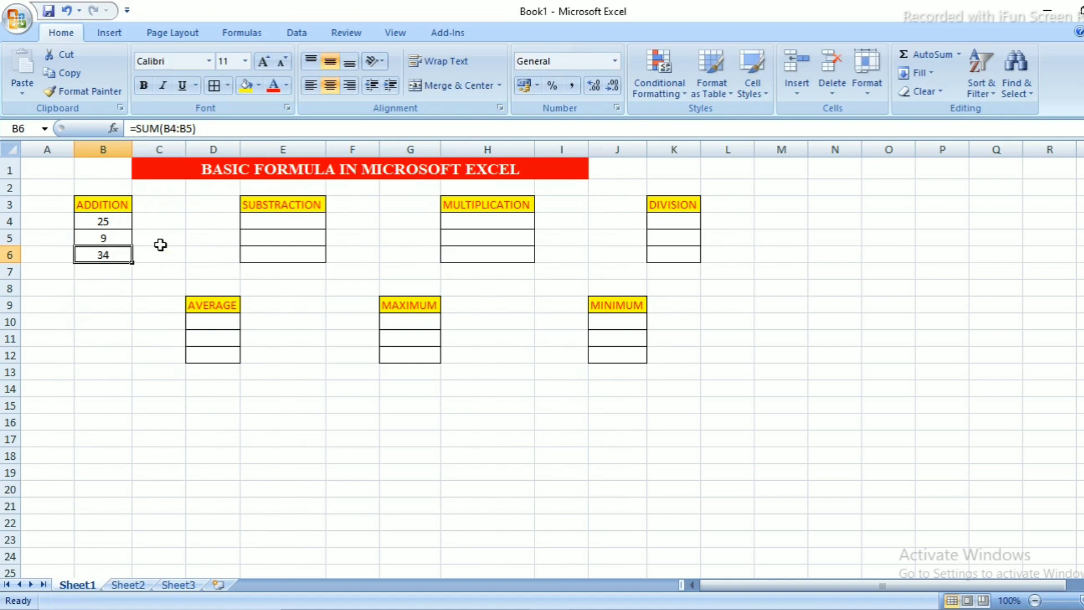
{"action": "key", "text": "Delete"}
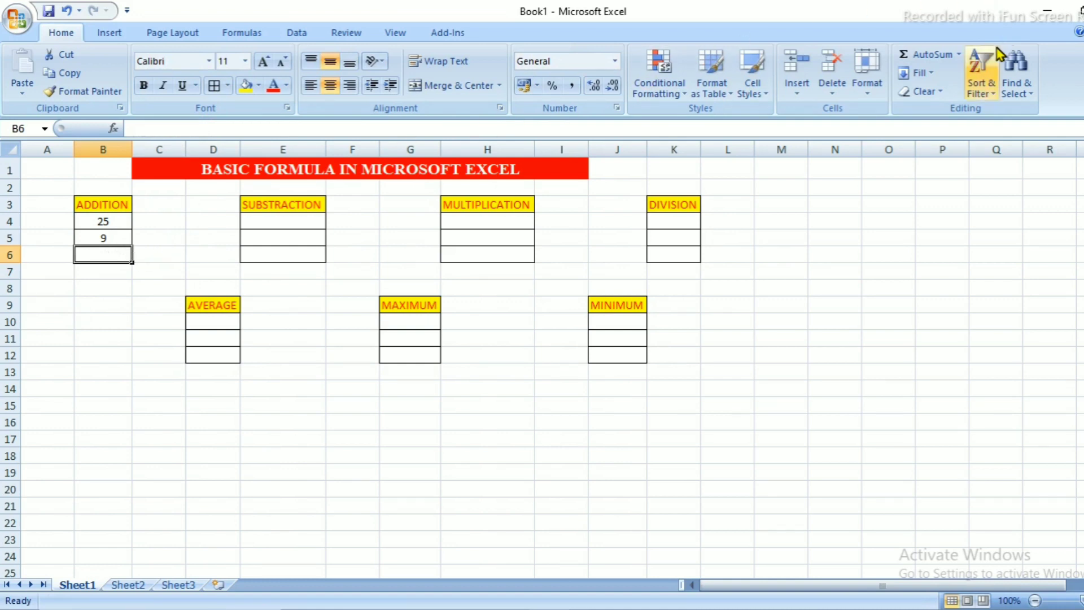
{"action": "left_click", "coordinate": [945, 58]}
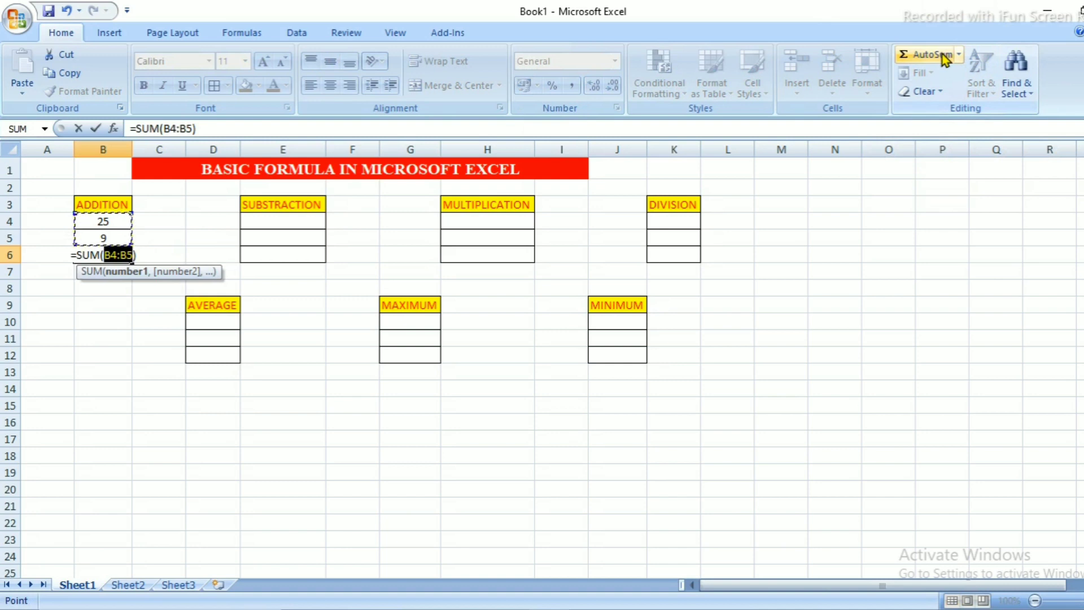
{"action": "key", "text": "Return"}
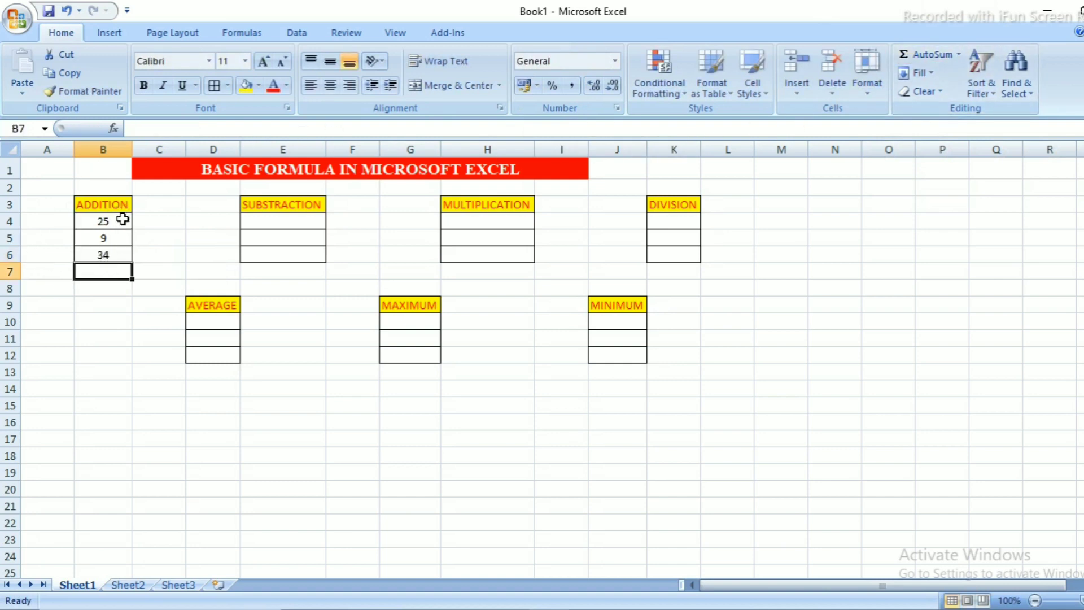
{"action": "left_click", "coordinate": [107, 253]}
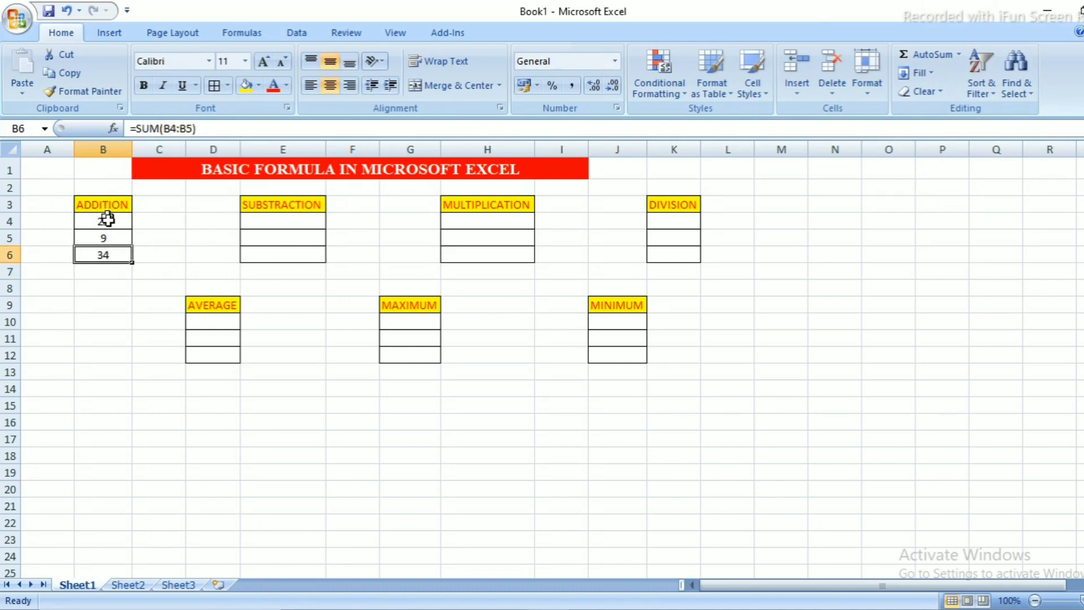
Step: Enter 78 in E4 and 9 in E5 under SUBSTRACTION, and center E4:E6 horizontally and vertically
{"action": "left_click", "coordinate": [259, 217]}
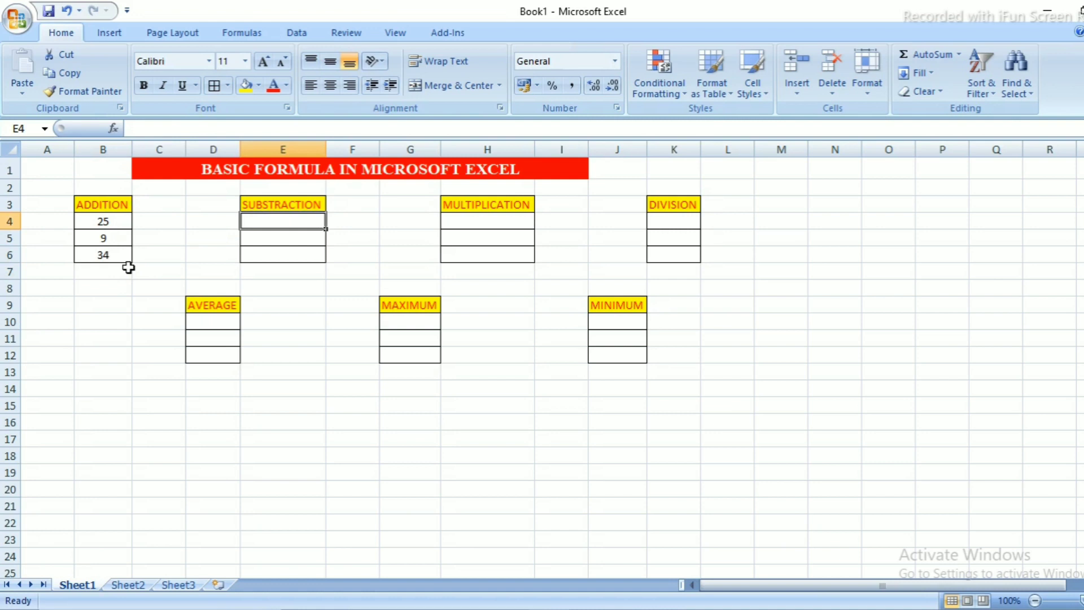
{"action": "type", "text": "78"}
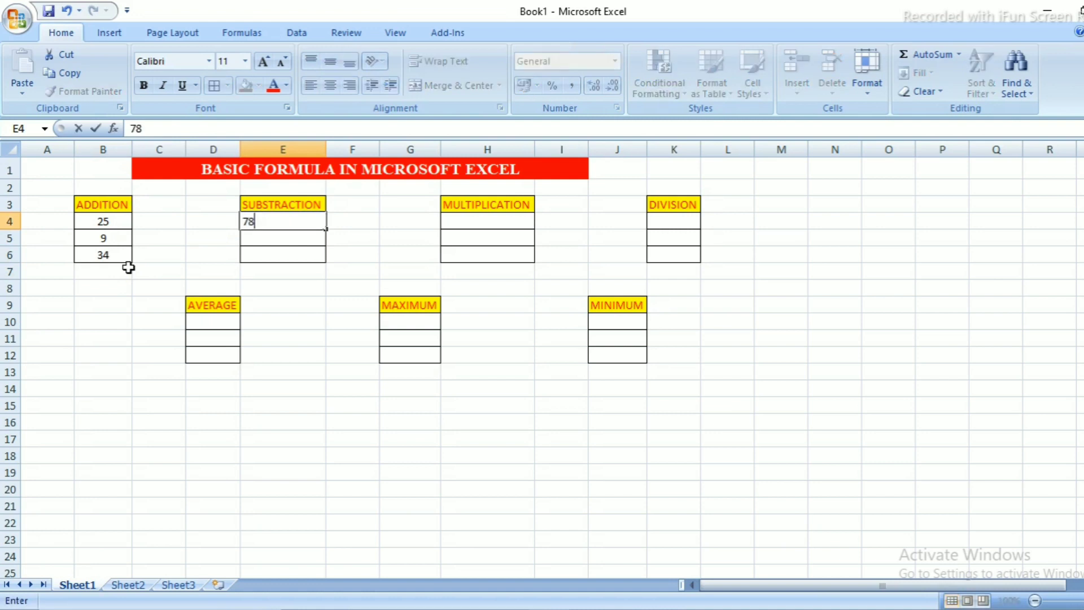
{"action": "key", "text": "Return"}
{"action": "type", "text": "9"}
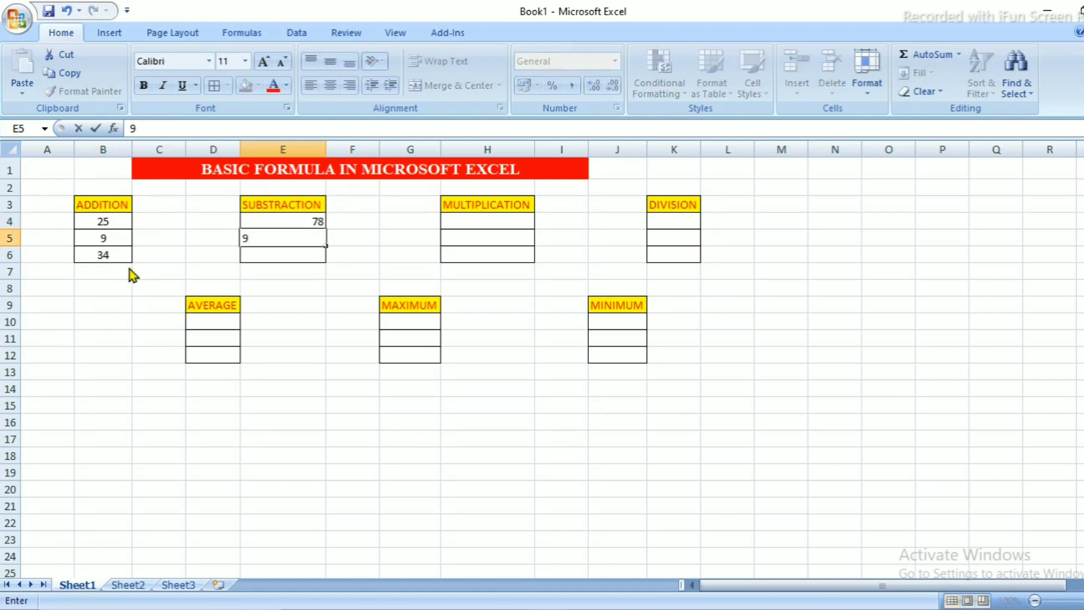
{"action": "key", "text": "Return"}
{"action": "left_click_drag", "start_coordinate": [285, 229], "coordinate": [288, 254]}
{"action": "left_click", "coordinate": [331, 85]}
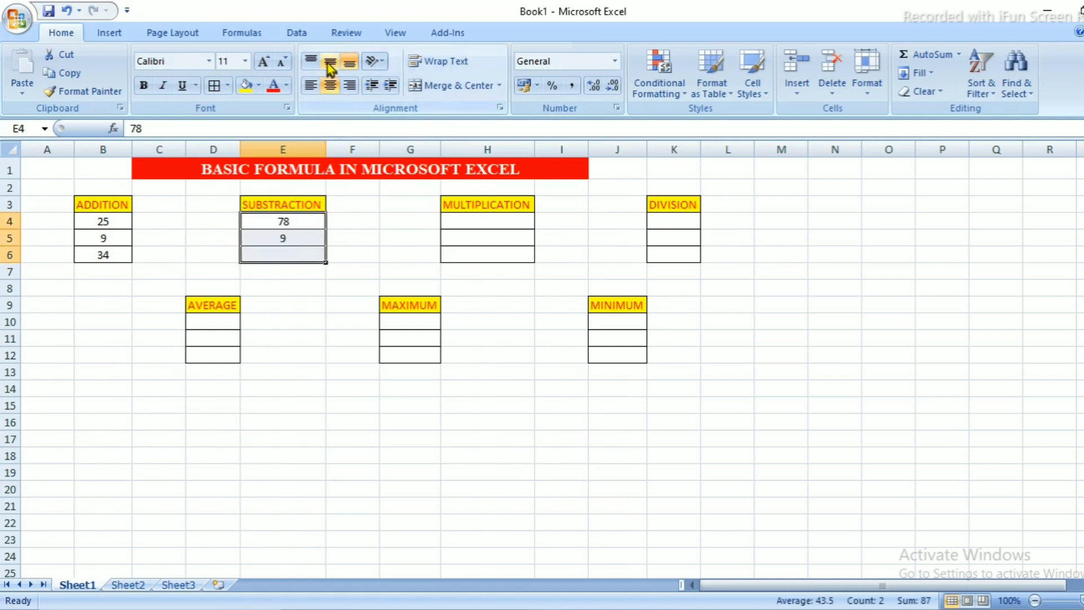
Step: Subtract the second SUBSTRACTION value from the first by entering the formula =(E4-E5) in E6
{"action": "left_click", "coordinate": [261, 253]}
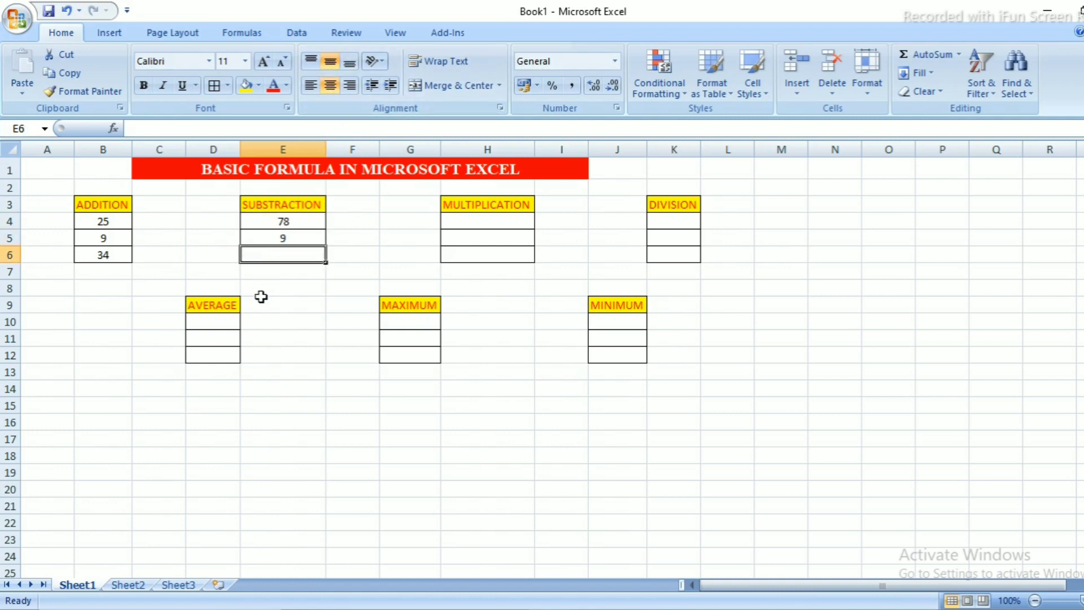
{"action": "type", "text": "=("}
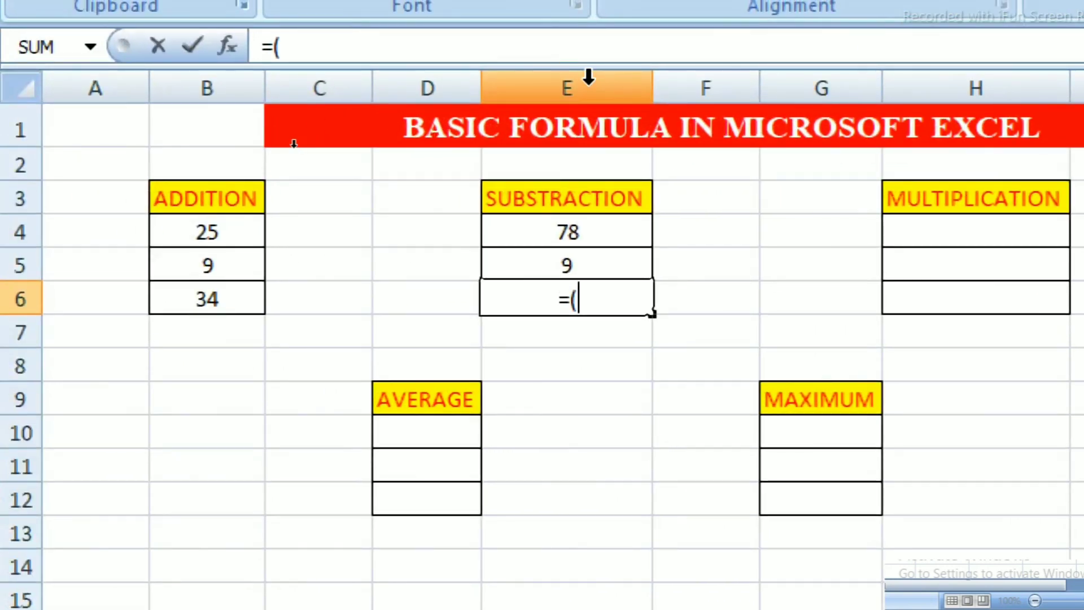
{"action": "left_click", "coordinate": [12, 229]}
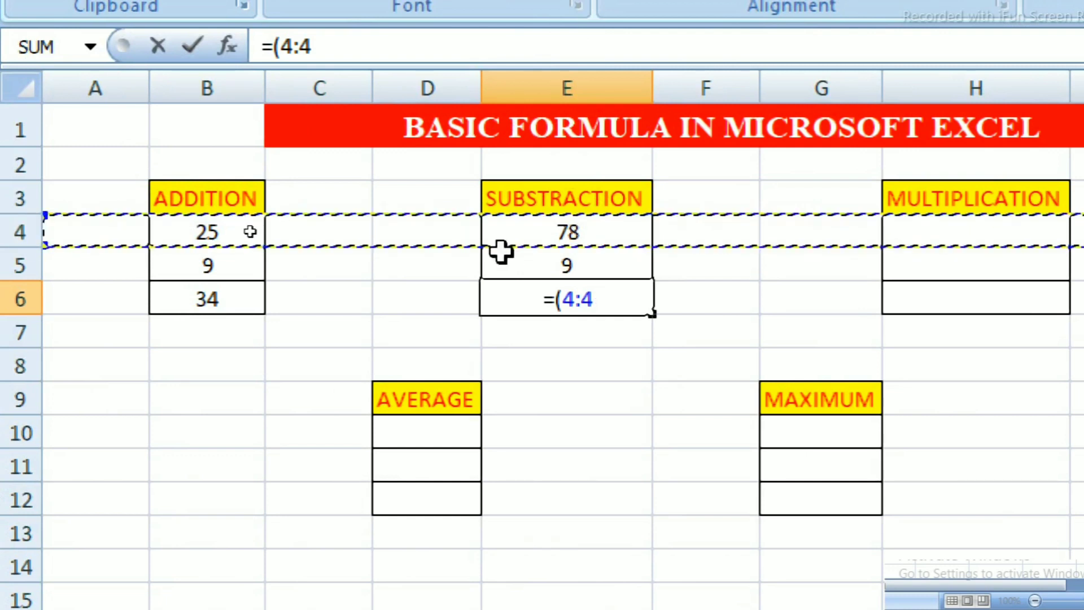
{"action": "key", "text": "BackSpace"}
{"action": "key", "text": "BackSpace"}
{"action": "key", "text": "BackSpace"}
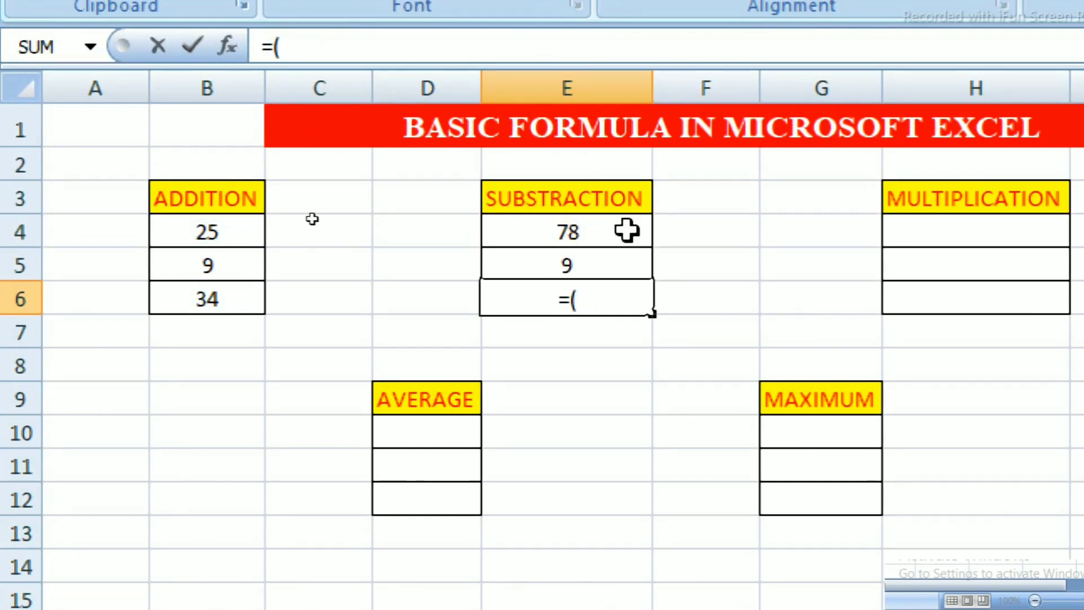
{"action": "type", "text": "E"}
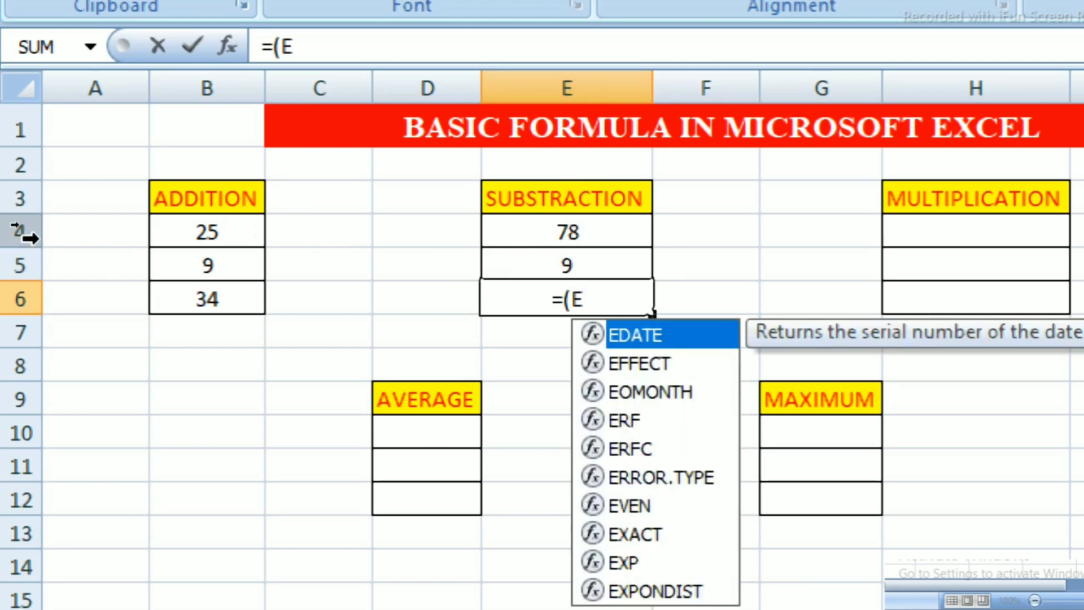
{"action": "type", "text": "4"}
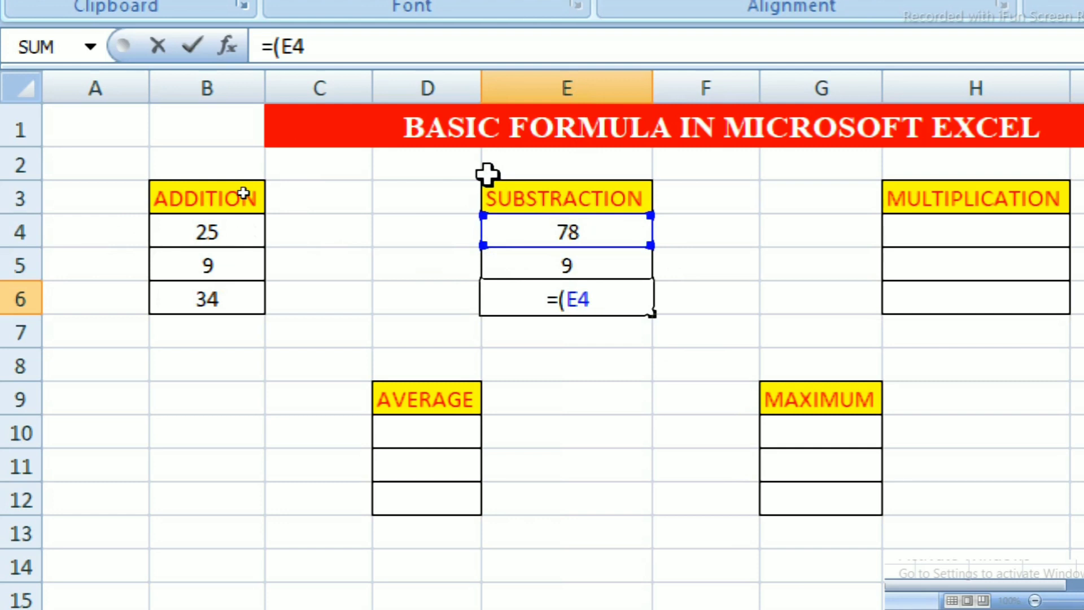
{"action": "type", "text": "-"}
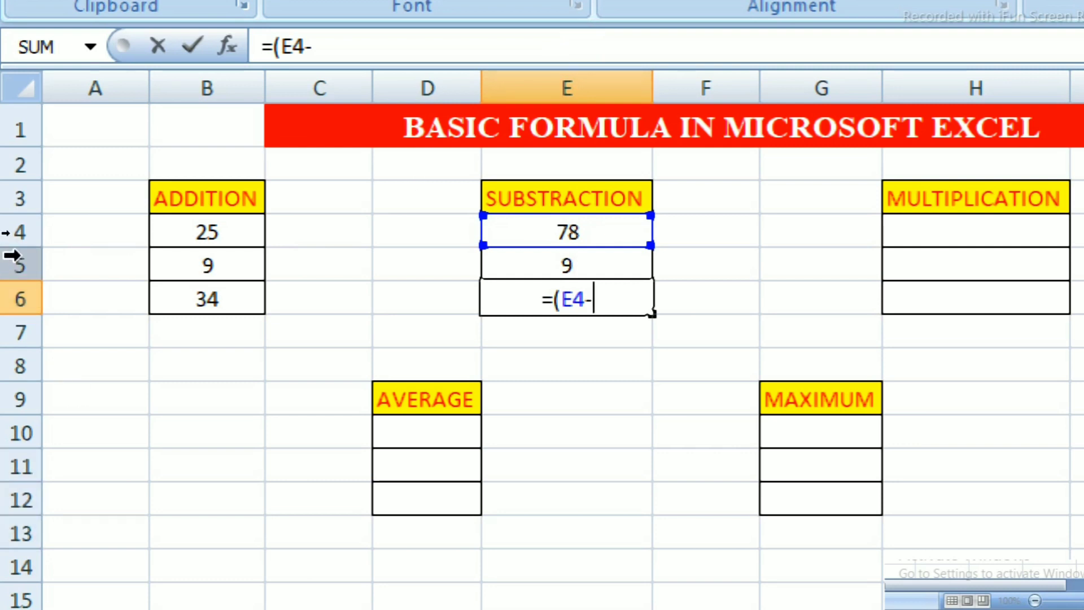
{"action": "type", "text": "E"}
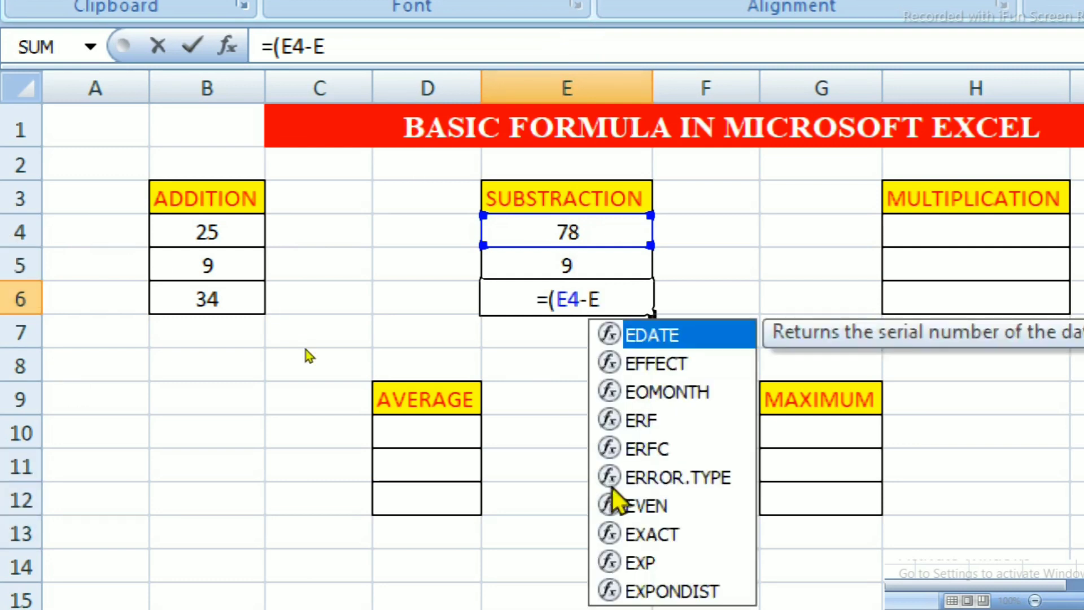
{"action": "type", "text": "5)"}
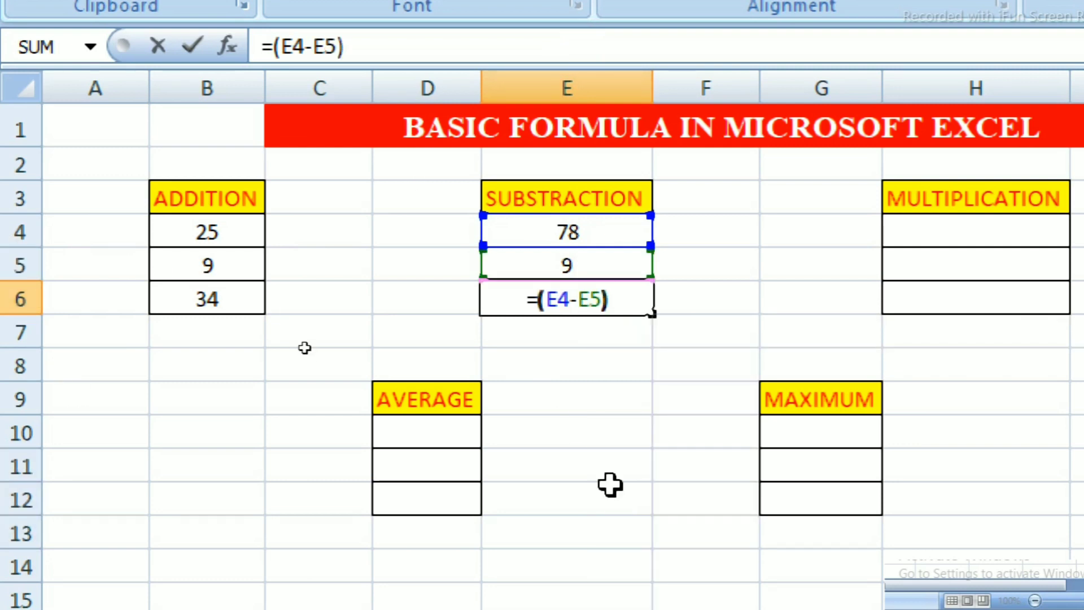
{"action": "key", "text": "Return"}
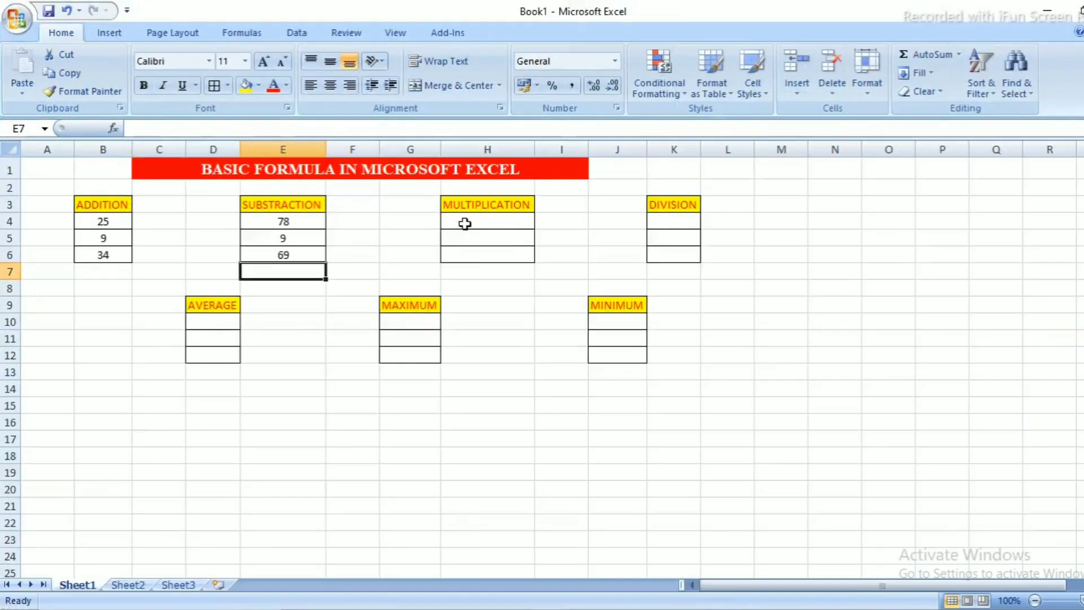
Step: Enter 15 in H4 and 5 in H5 under the MULTIPLICATION heading
{"action": "left_click", "coordinate": [716, 240]}
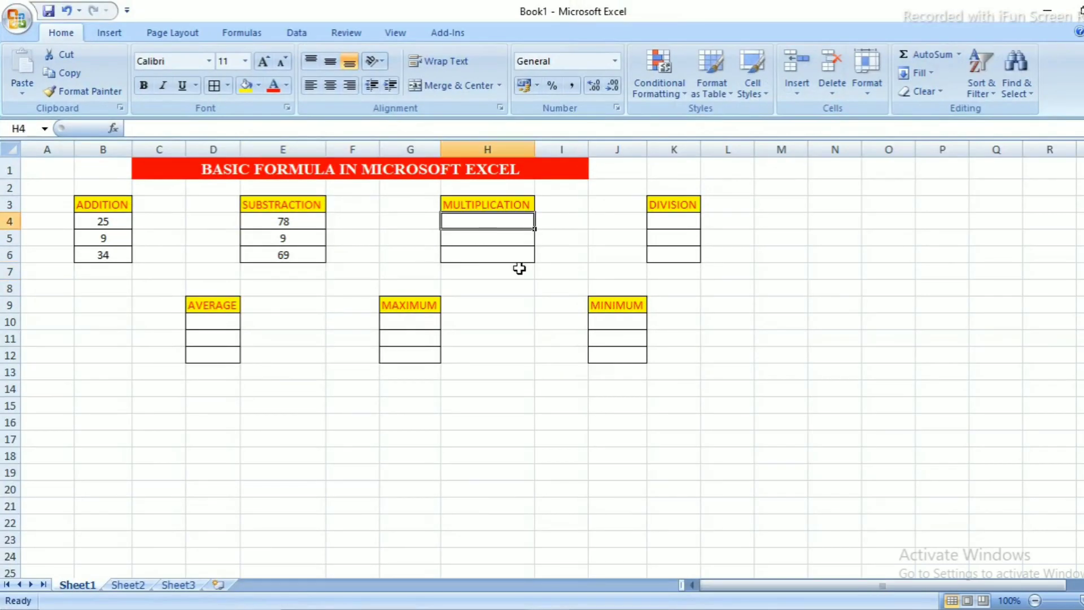
{"action": "type", "text": "15"}
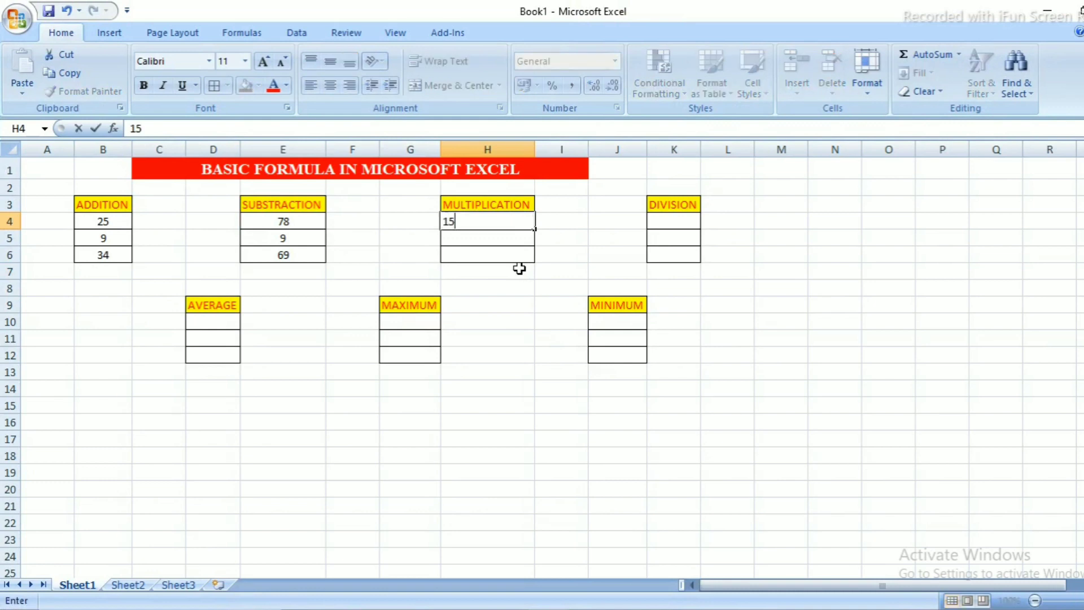
{"action": "key", "text": "Return"}
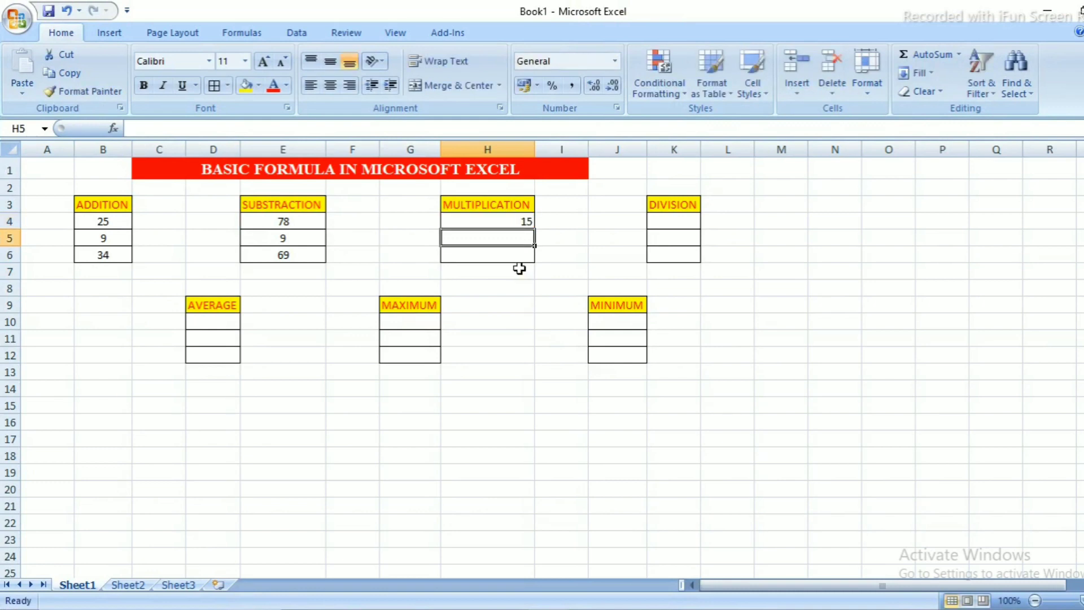
{"action": "type", "text": "5"}
{"action": "key", "text": "Return"}
{"action": "key", "text": "Up"}
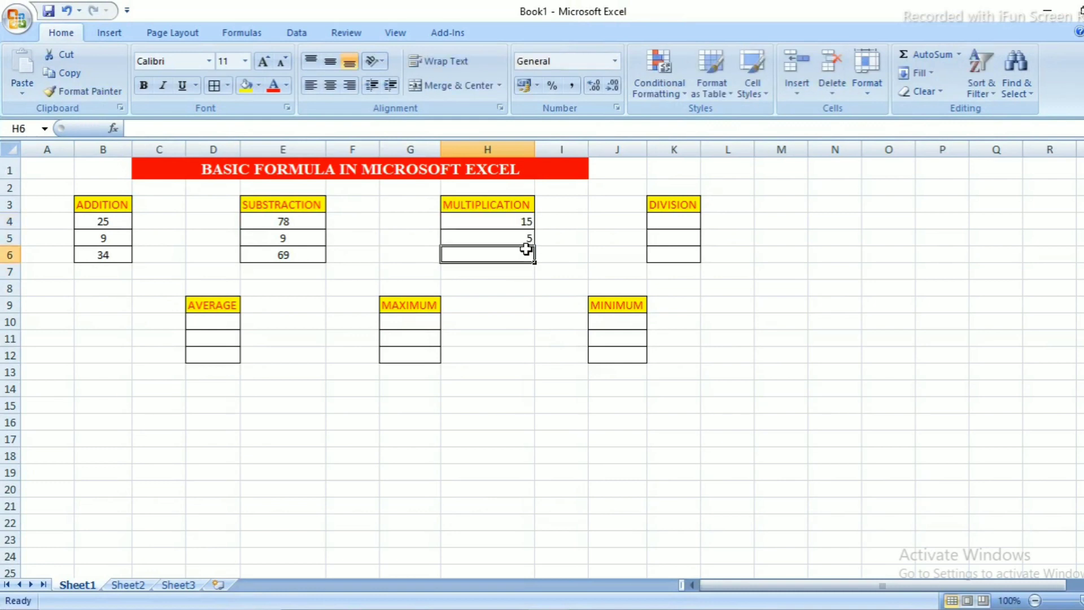
Step: Center the MULTIPLICATION values in H4:H5 both horizontally and vertically
{"action": "left_click_drag", "start_coordinate": [512, 220], "coordinate": [512, 239]}
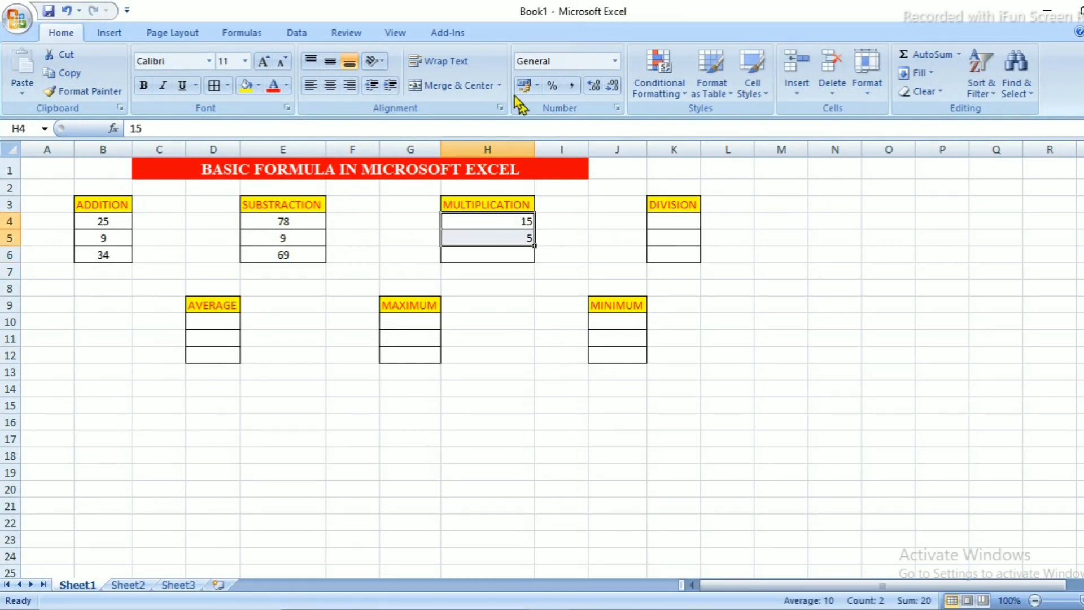
{"action": "left_click", "coordinate": [330, 84]}
{"action": "left_click", "coordinate": [330, 61]}
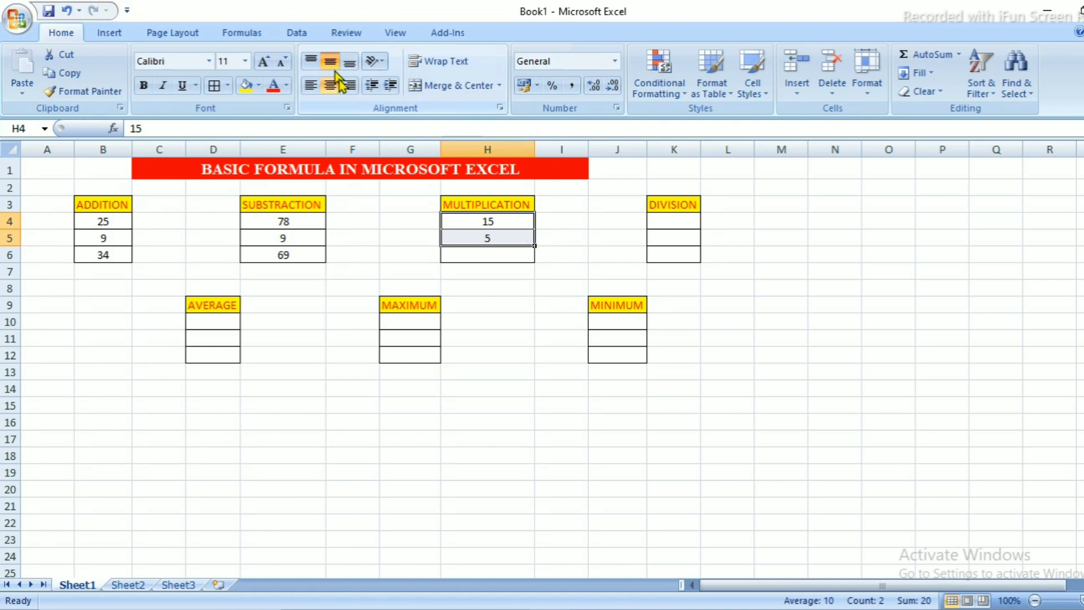
Step: Multiply the two MULTIPLICATION values with the formula =(H4*H5) in H6, and center that cell horizontally and vertically
{"action": "left_click", "coordinate": [483, 257]}
{"action": "type", "text": "="}
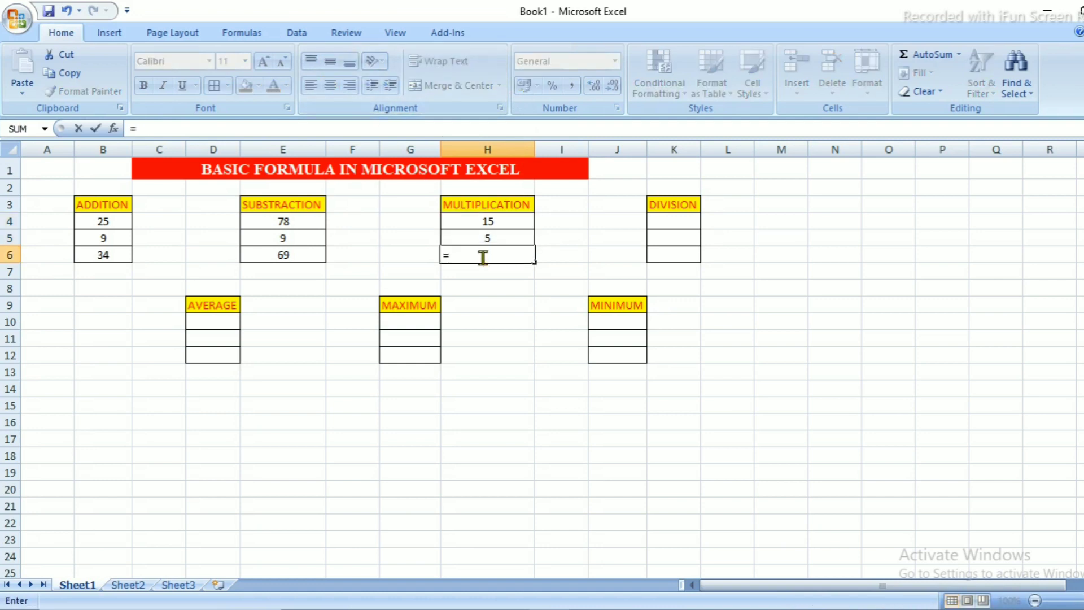
{"action": "type", "text": "("}
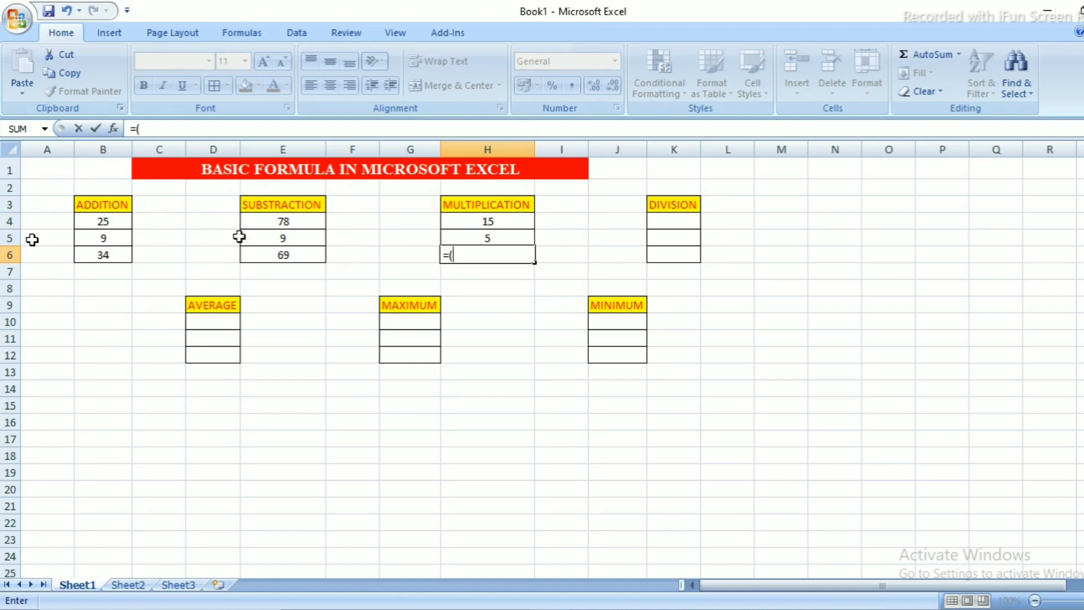
{"action": "left_click", "coordinate": [491, 222]}
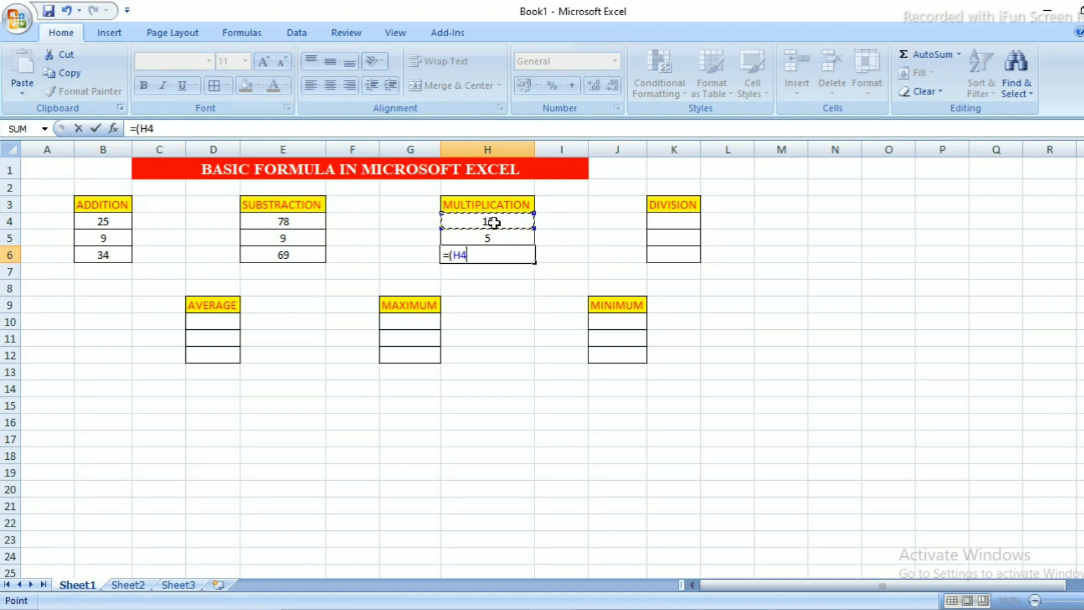
{"action": "type", "text": "*"}
{"action": "left_click", "coordinate": [487, 234]}
{"action": "type", "text": ")"}
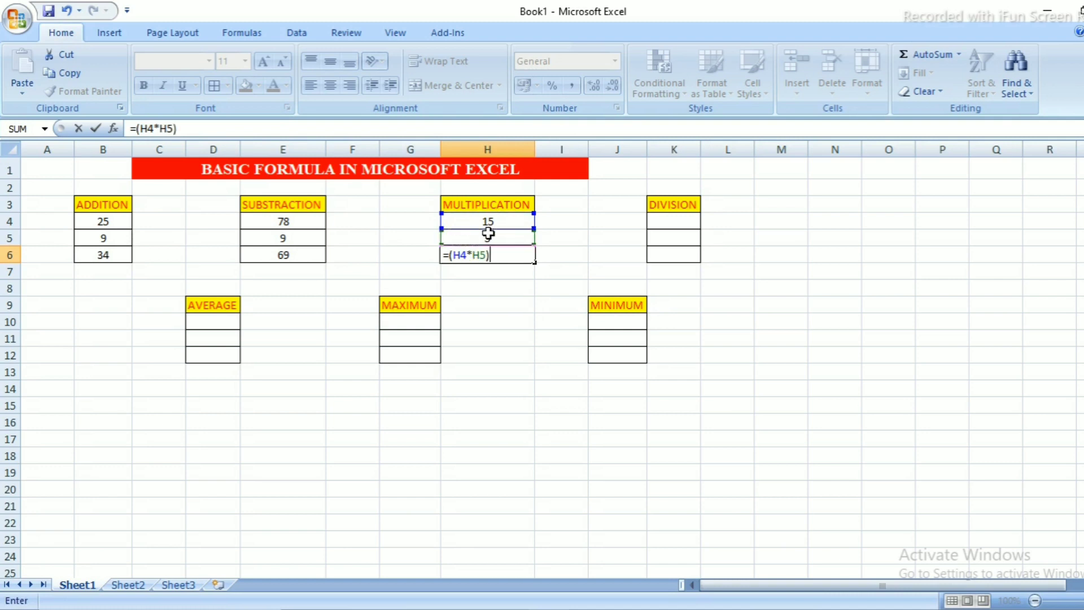
{"action": "key", "text": "Return"}
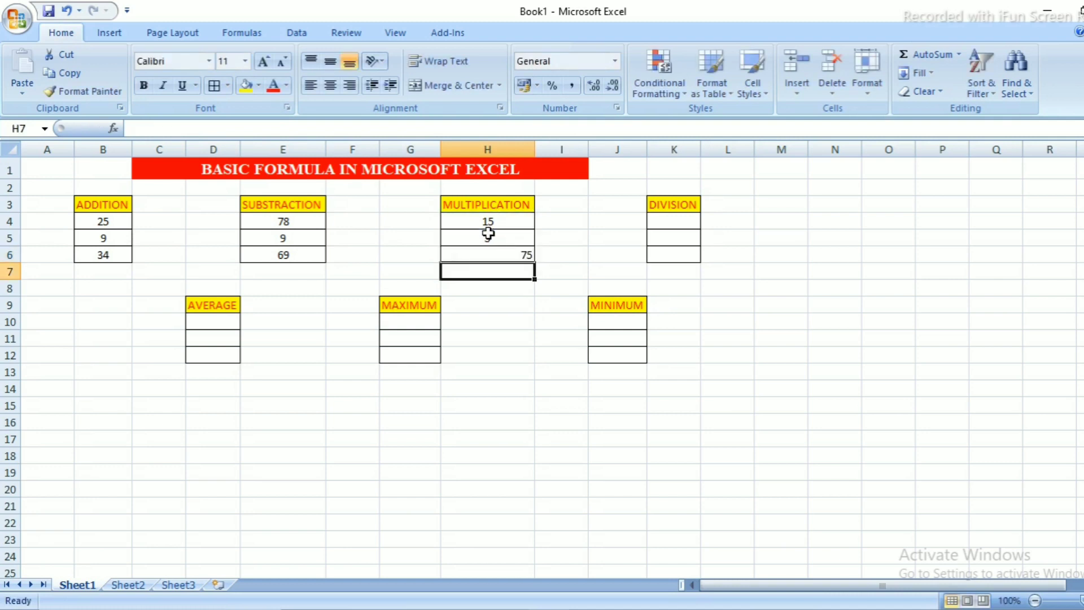
{"action": "left_click", "coordinate": [497, 254]}
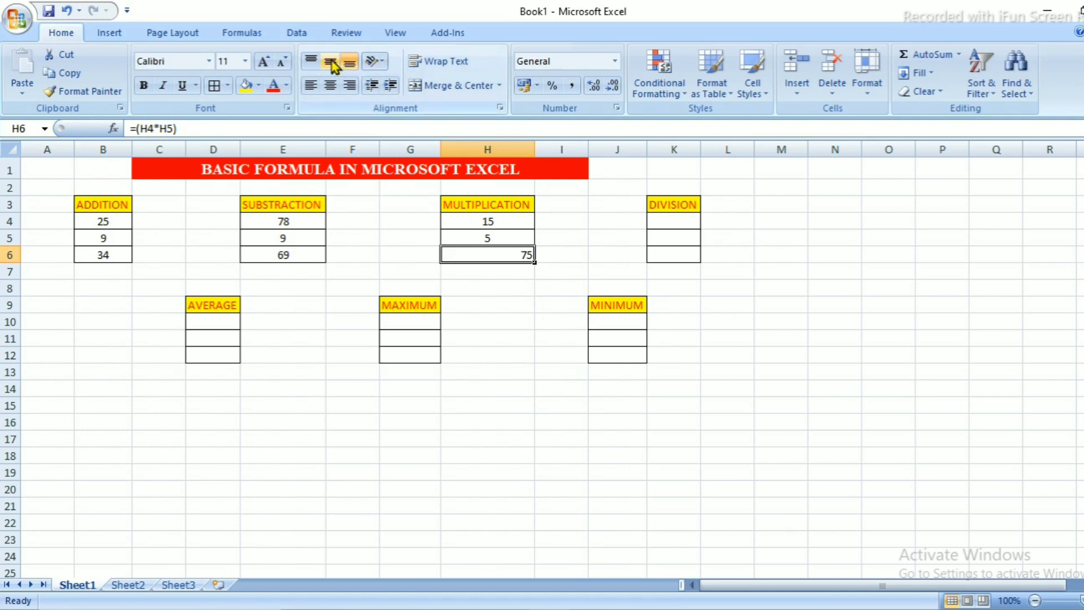
{"action": "left_click", "coordinate": [330, 85]}
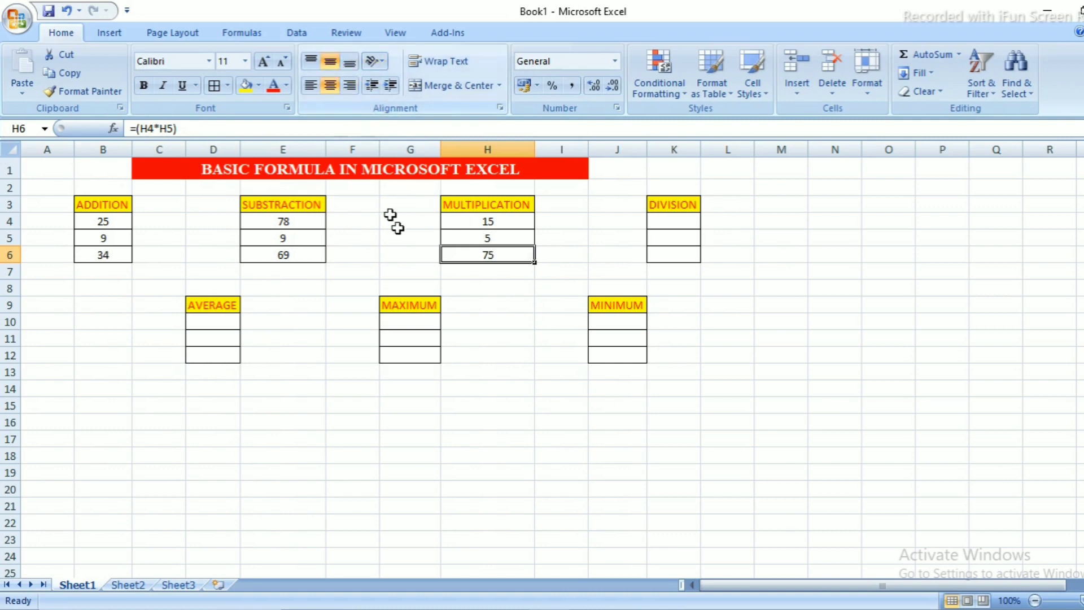
Step: Enter 45 in K4 and 3 in K5 under the DIVISION heading
{"action": "left_click", "coordinate": [680, 223]}
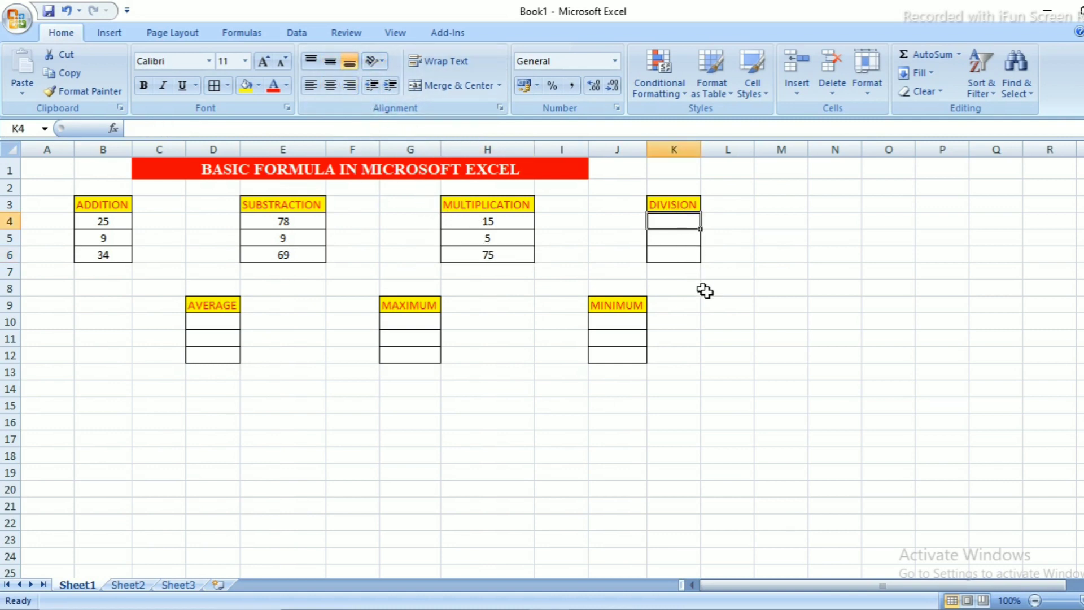
{"action": "type", "text": "45"}
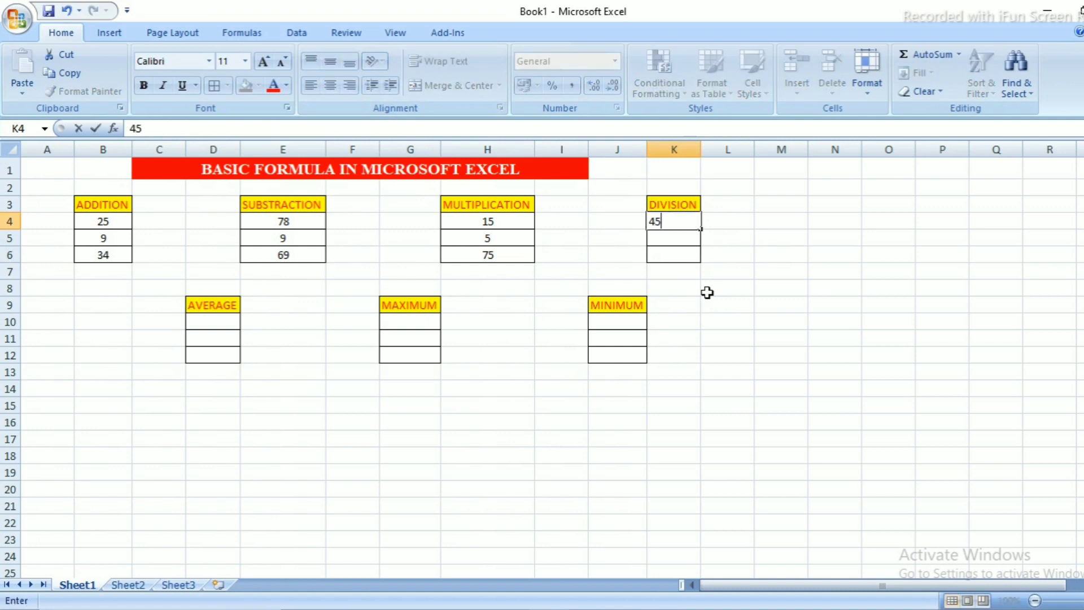
{"action": "key", "text": "Return"}
{"action": "type", "text": "3"}
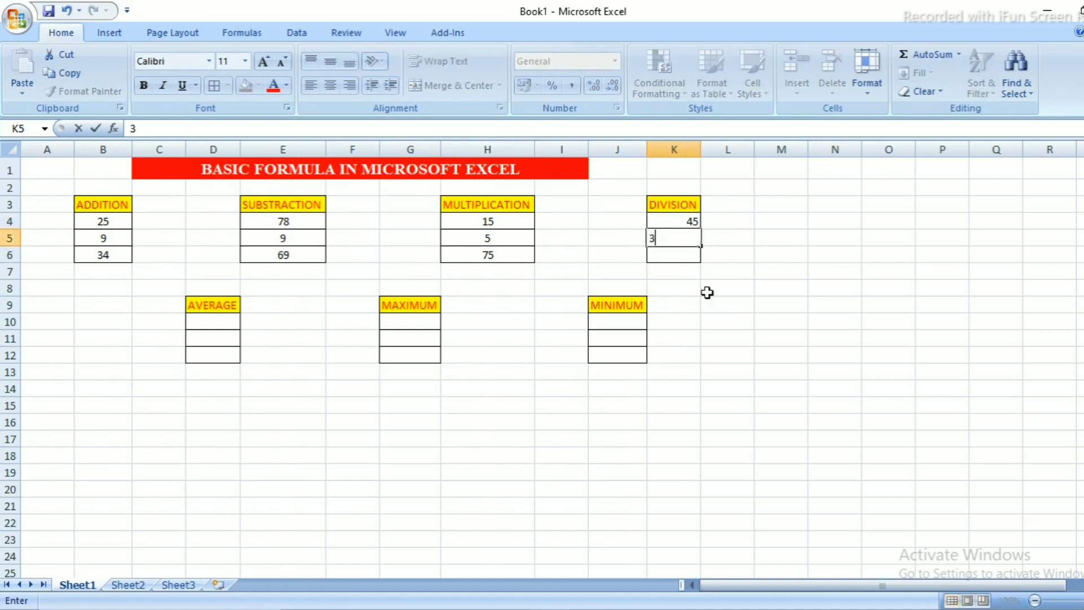
{"action": "key", "text": "Return"}
Step: Center the DIVISION cells K4:K6 horizontally
{"action": "left_click_drag", "start_coordinate": [697, 227], "coordinate": [689, 252]}
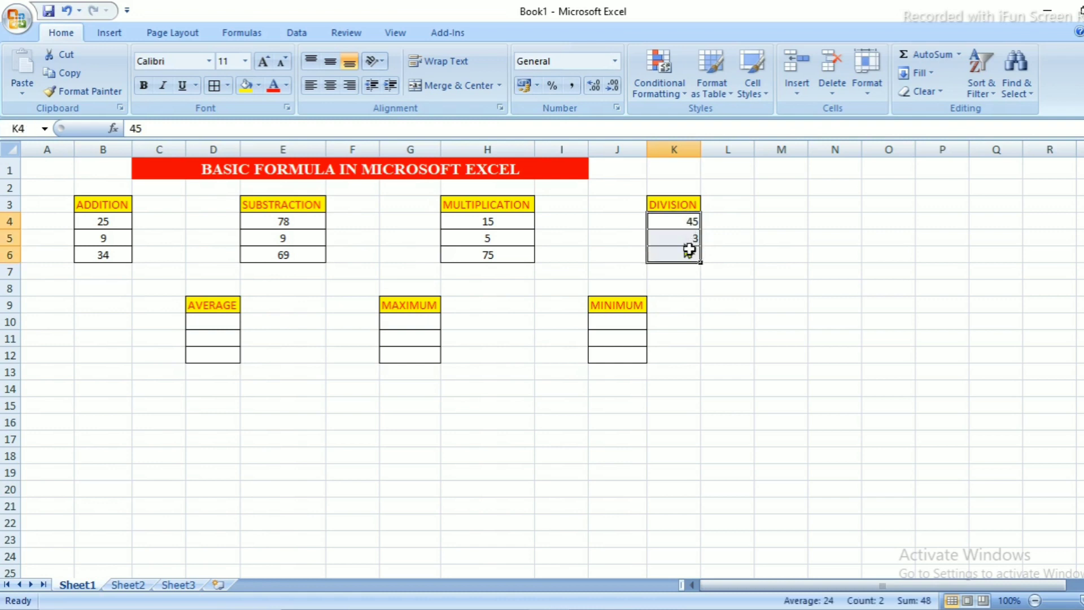
{"action": "left_click", "coordinate": [330, 85]}
{"action": "left_click", "coordinate": [675, 271]}
Step: Divide the first DIVISION value by the second by entering the formula =(K4/K5) in K6
{"action": "left_click", "coordinate": [679, 252]}
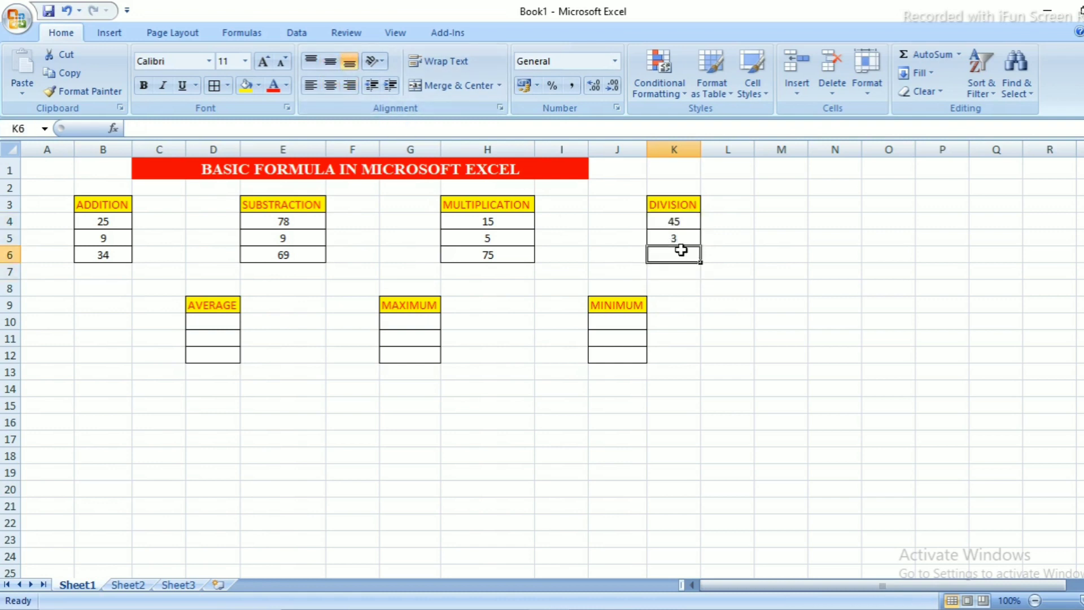
{"action": "type", "text": "="}
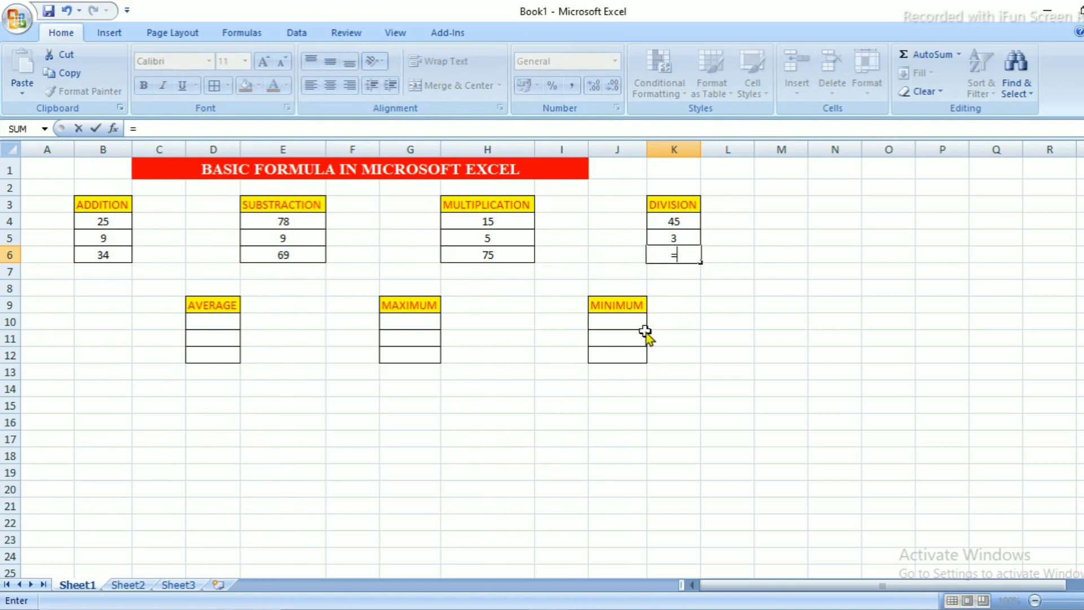
{"action": "type", "text": "("}
{"action": "left_click", "coordinate": [659, 223]}
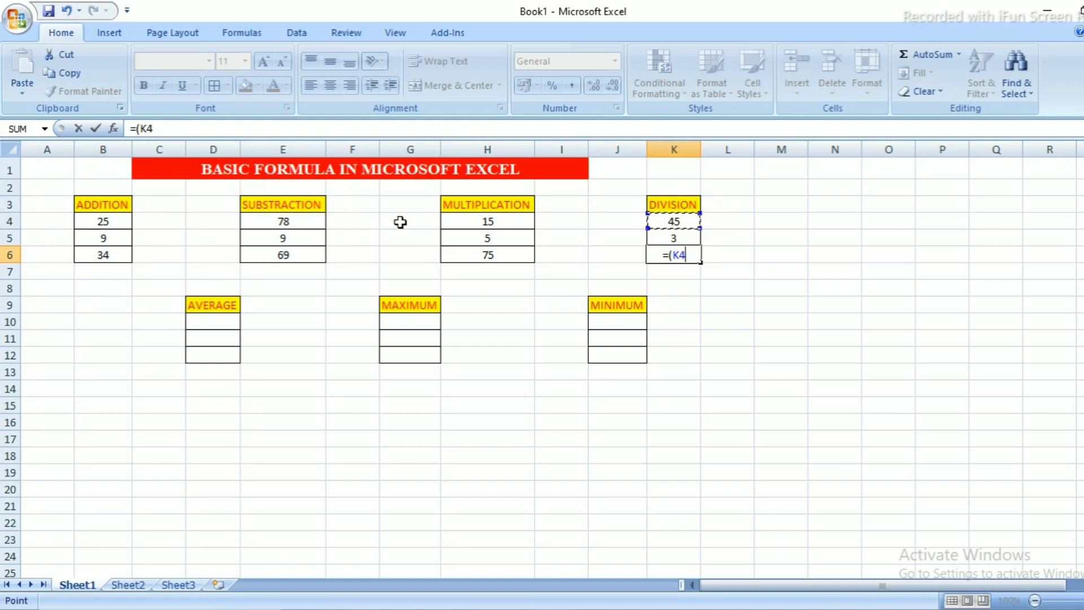
{"action": "type", "text": "/"}
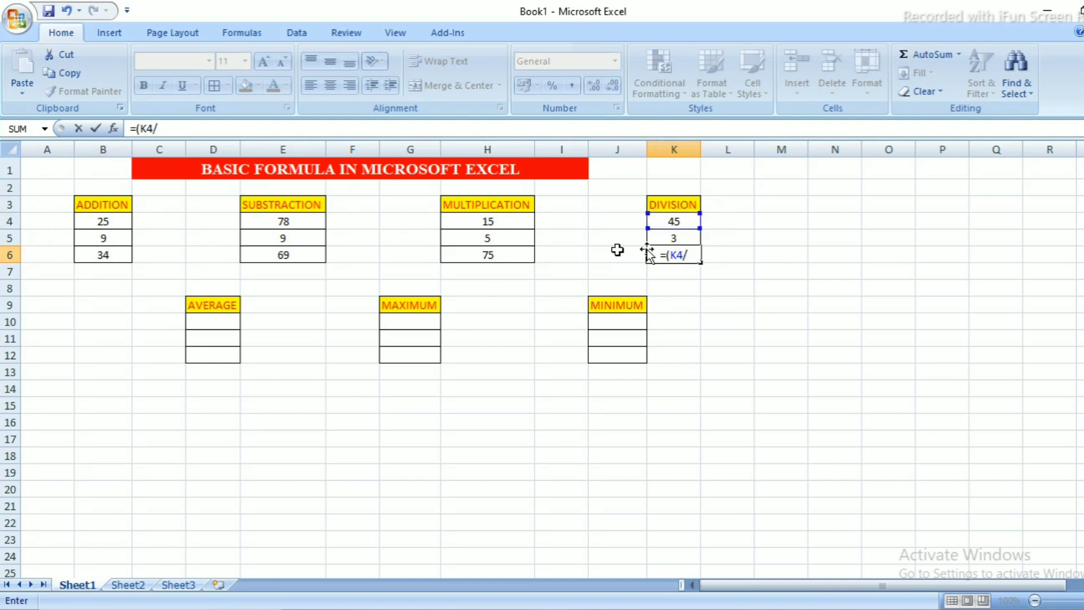
{"action": "left_click", "coordinate": [676, 236]}
{"action": "type", "text": ")"}
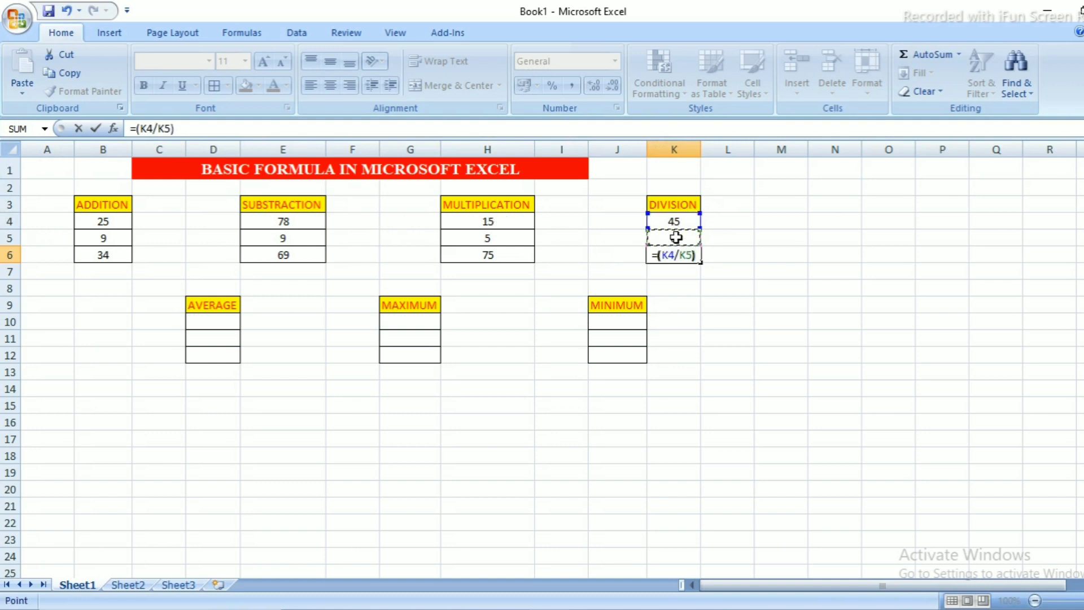
{"action": "key", "text": "Return"}
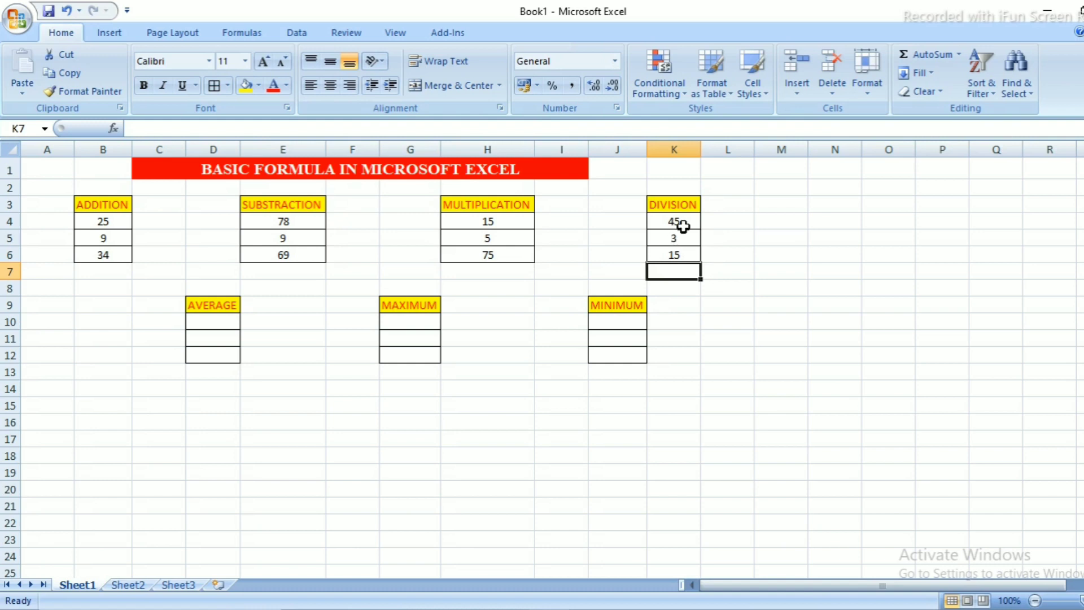
Step: Center the empty AVERAGE cells D10:D12 both horizontally and vertically
{"action": "left_click", "coordinate": [194, 322]}
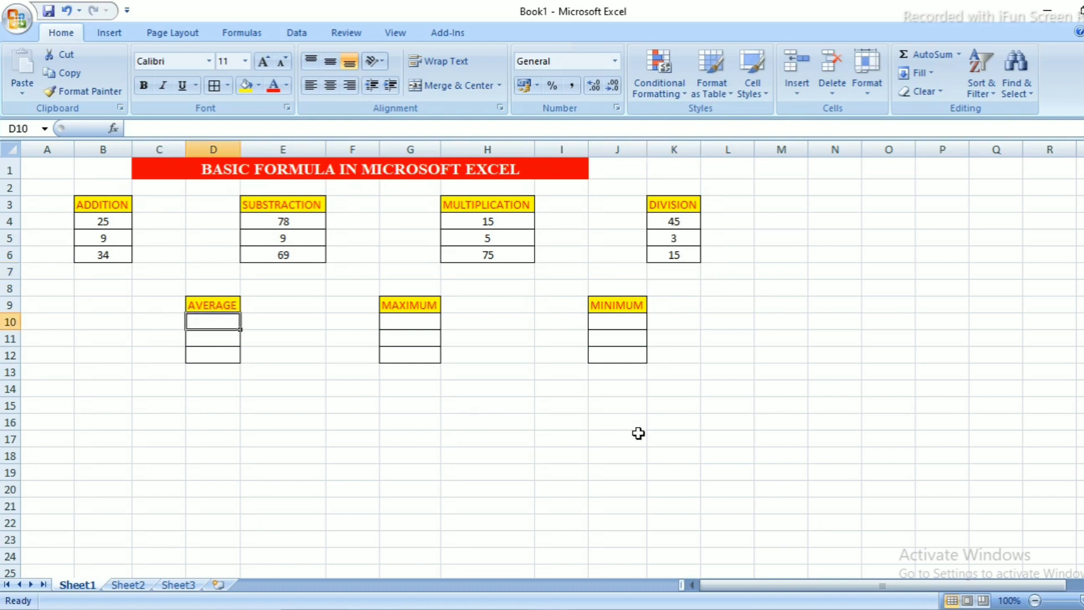
{"action": "left_click_drag", "start_coordinate": [223, 324], "coordinate": [226, 354]}
{"action": "left_click", "coordinate": [330, 84]}
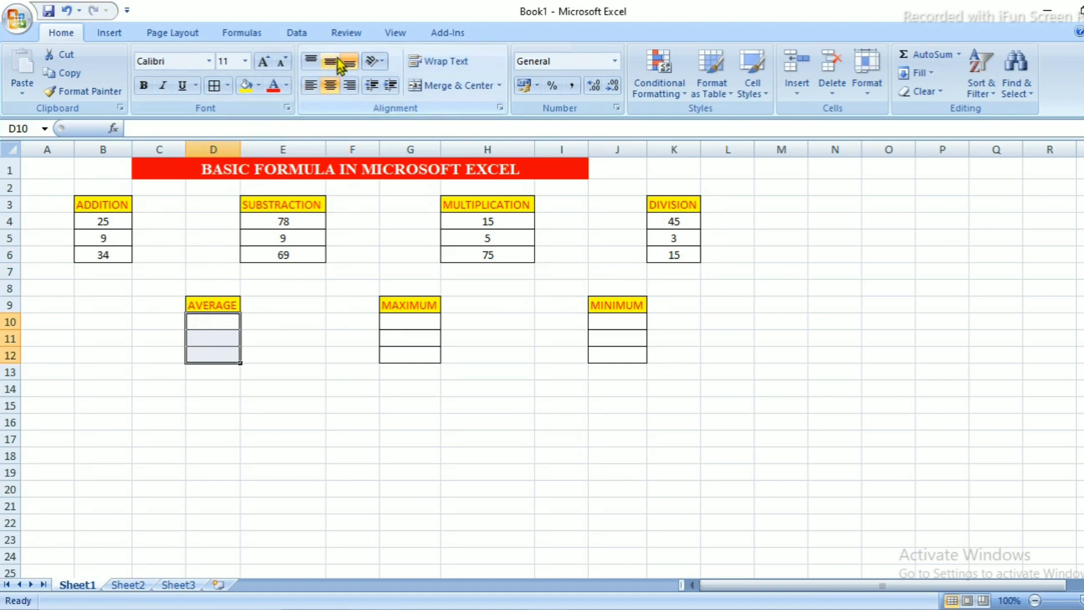
{"action": "left_click", "coordinate": [330, 61]}
Step: Enter 45 in D10 and 35 in D11 under the AVERAGE heading
{"action": "left_click", "coordinate": [220, 317]}
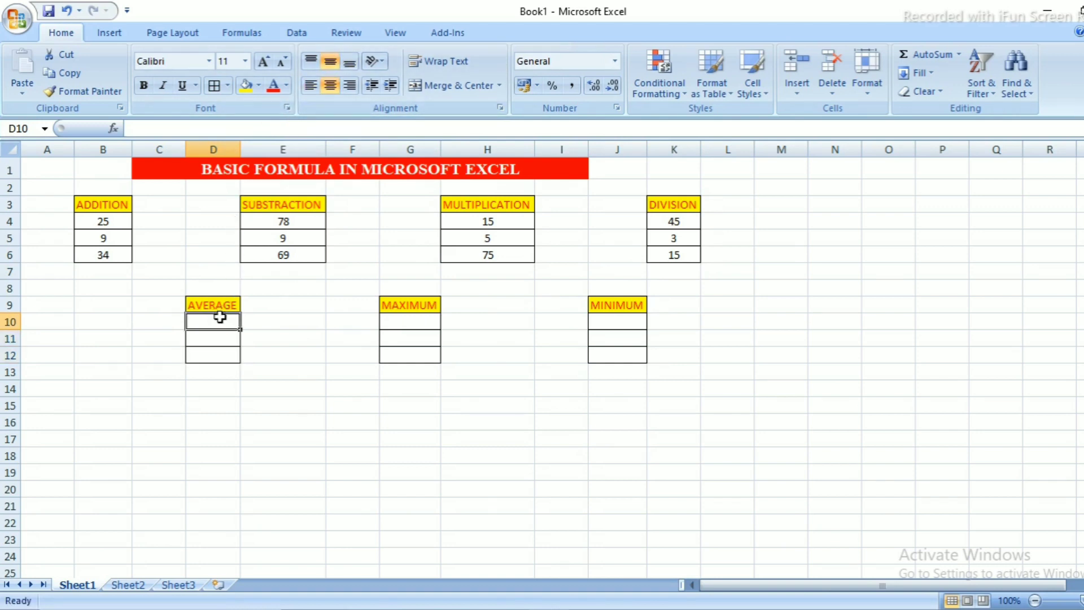
{"action": "type", "text": "45"}
{"action": "key", "text": "Return"}
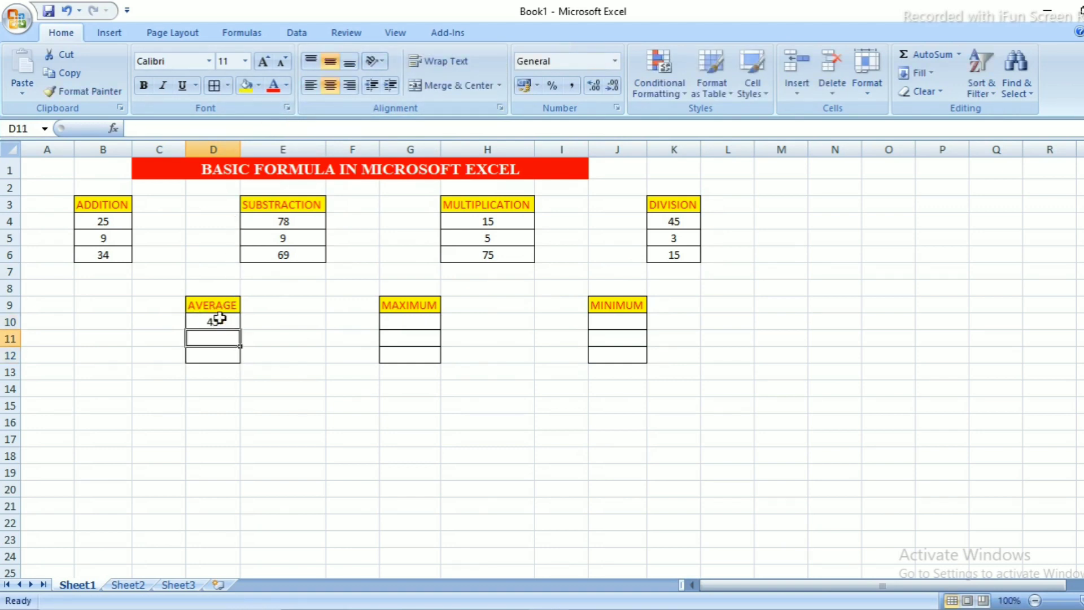
{"action": "type", "text": "35"}
{"action": "key", "text": "Return"}
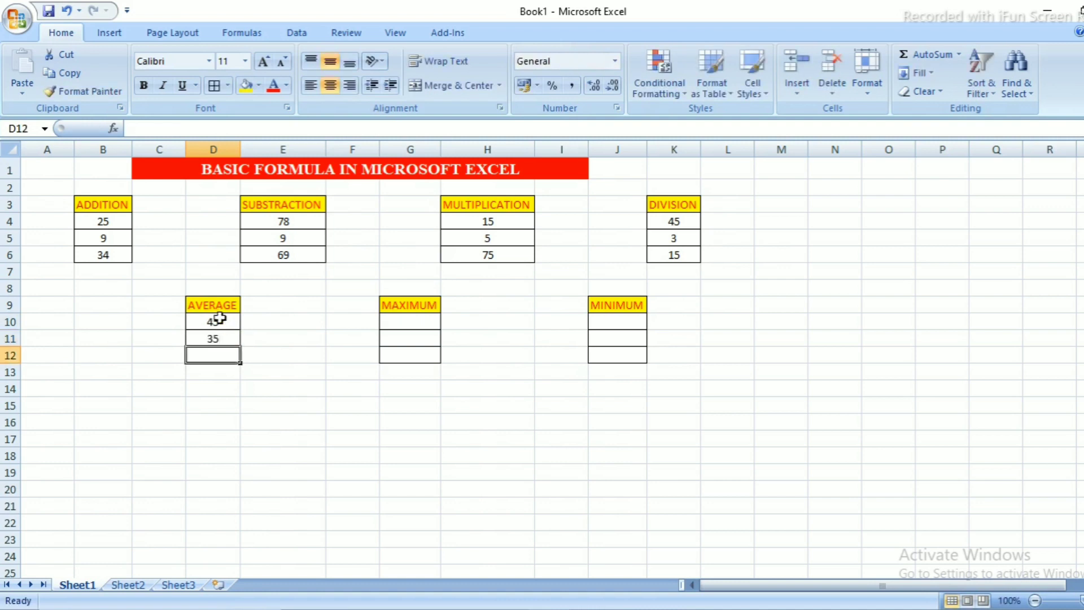
{"action": "type", "text": "="}
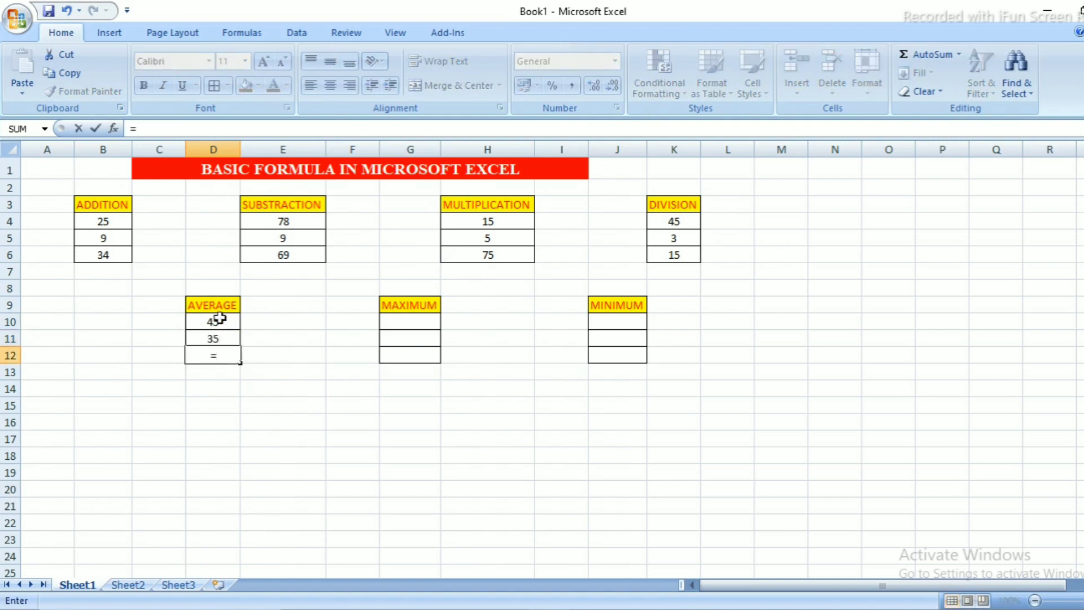
{"action": "type", "text": "("}
{"action": "left_click", "coordinate": [220, 320]}
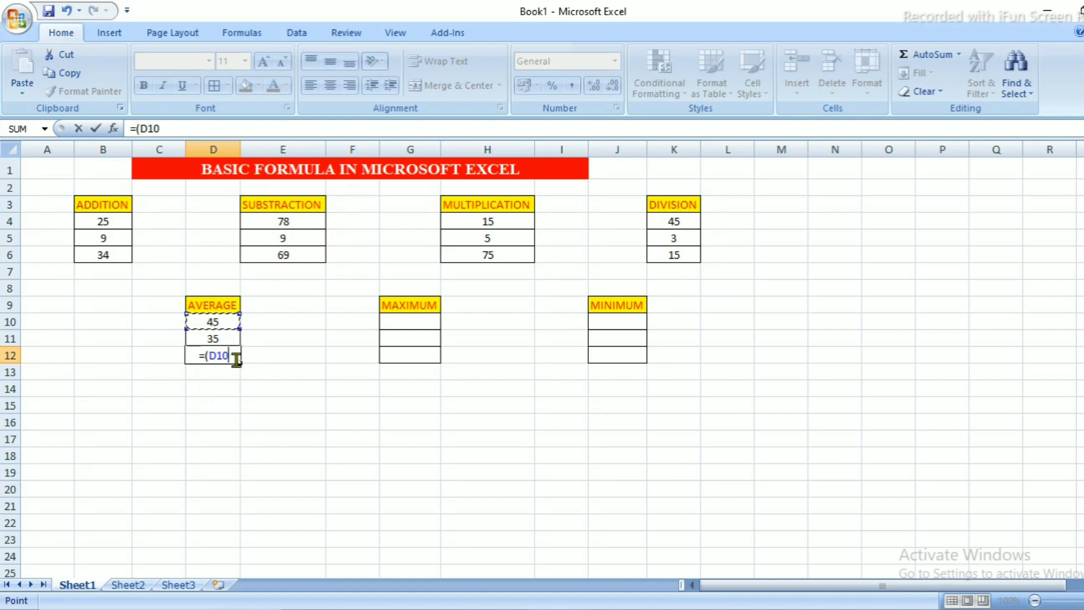
{"action": "key", "text": "BackSpace"}
{"action": "key", "text": "BackSpace"}
{"action": "key", "text": "BackSpace"}
{"action": "key", "text": "BackSpace"}
{"action": "key", "text": "BackSpace"}
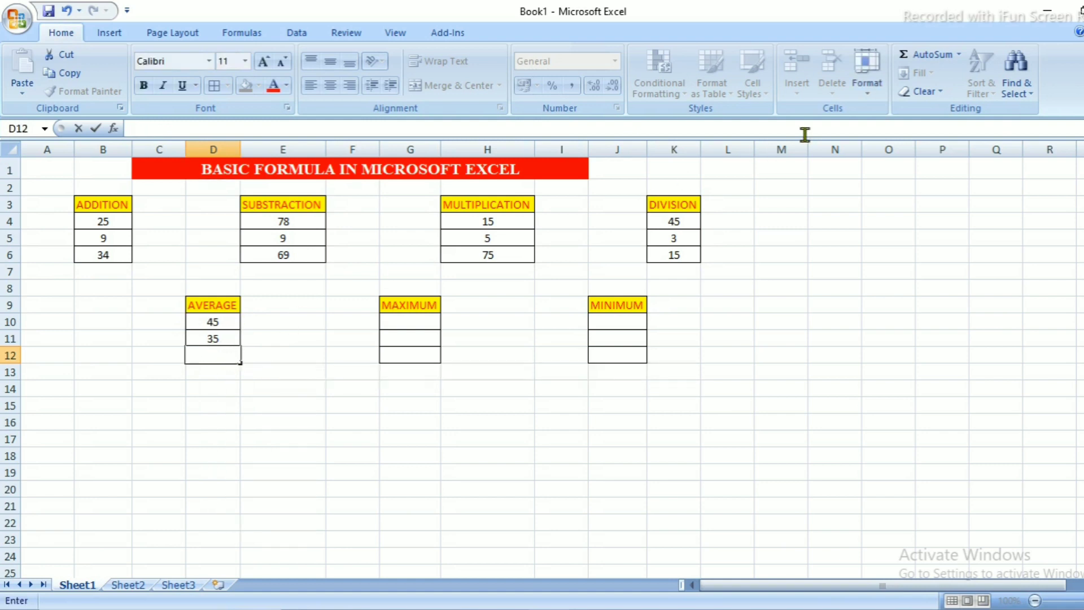
{"action": "left_click", "coordinate": [959, 54]}
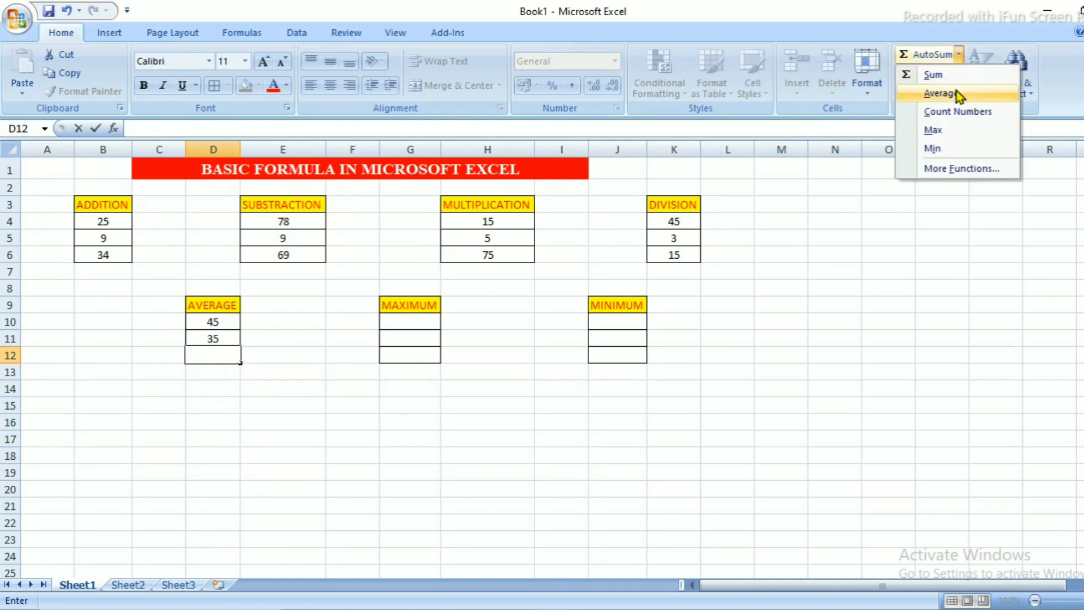
{"action": "left_click", "coordinate": [957, 90]}
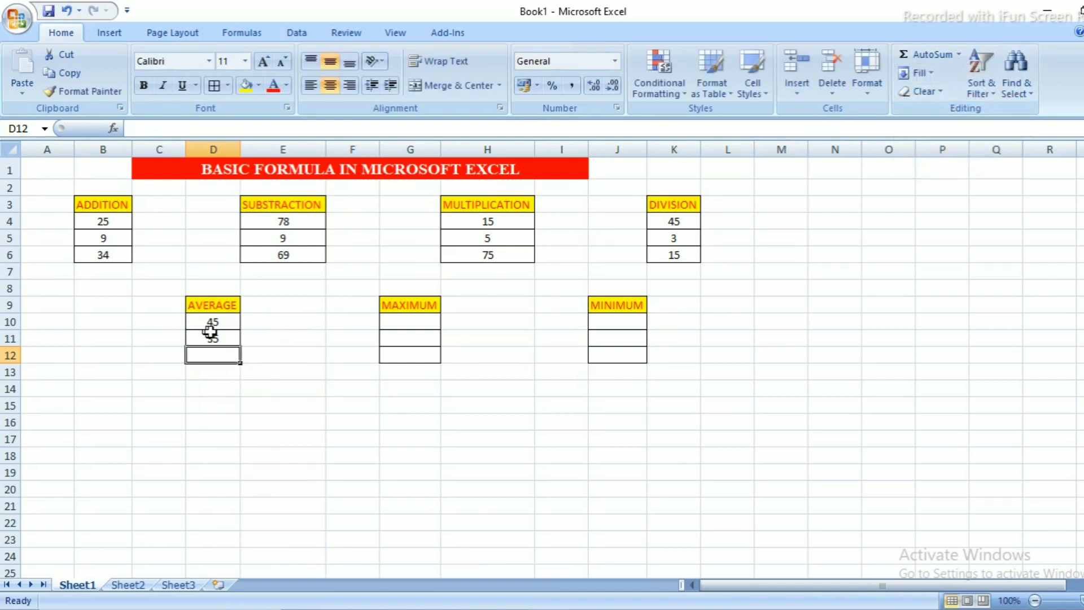
Step: Average the two AVERAGE values D10:D11 into D12 with the AutoSum Average function
{"action": "left_click_drag", "start_coordinate": [223, 322], "coordinate": [226, 335]}
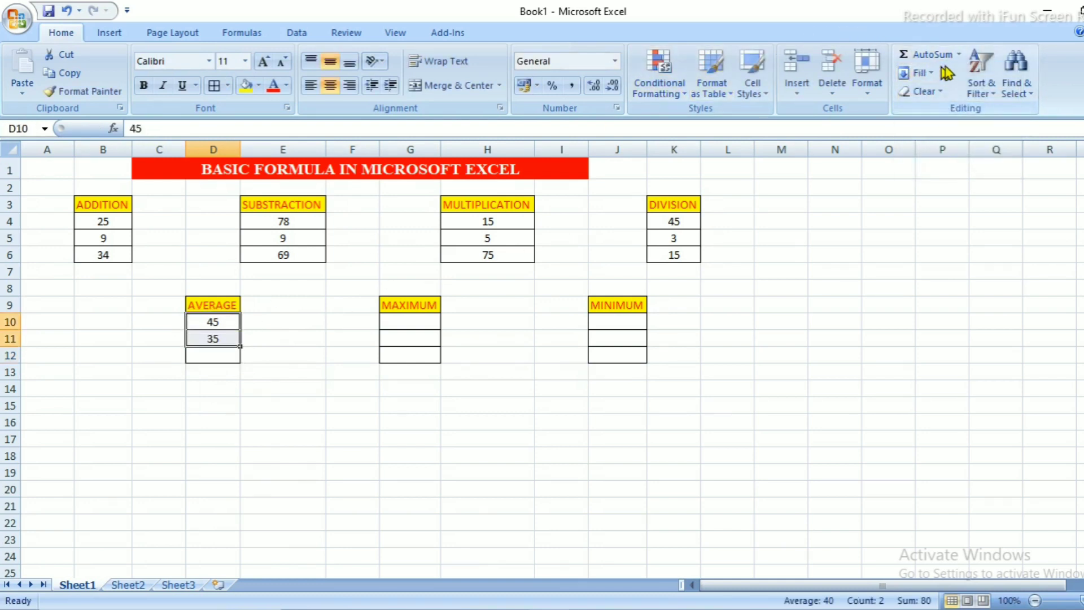
{"action": "left_click", "coordinate": [958, 54]}
{"action": "left_click", "coordinate": [949, 94]}
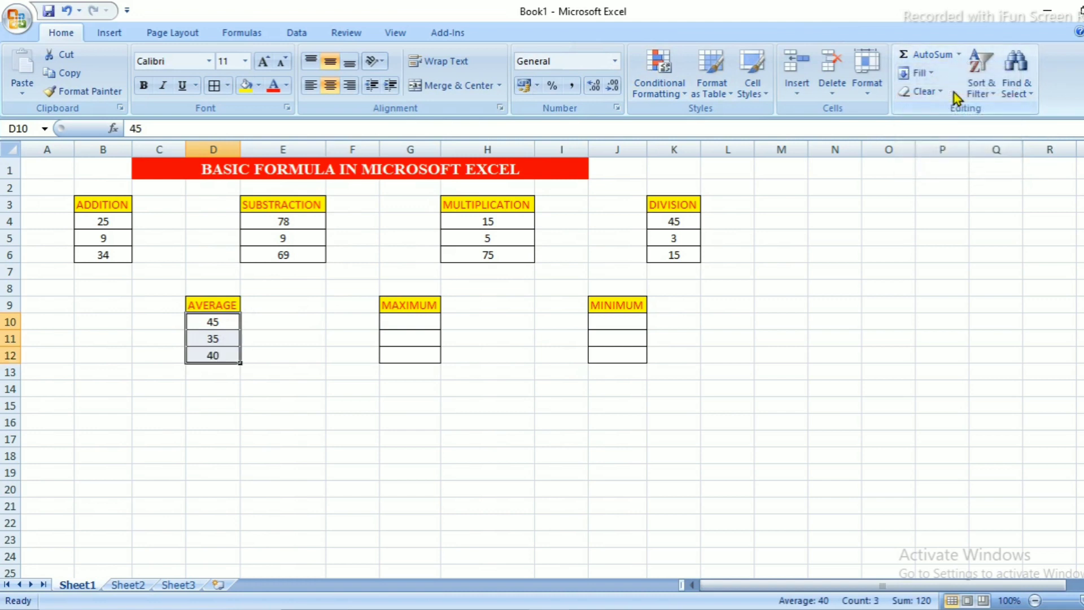
{"action": "left_click", "coordinate": [226, 356]}
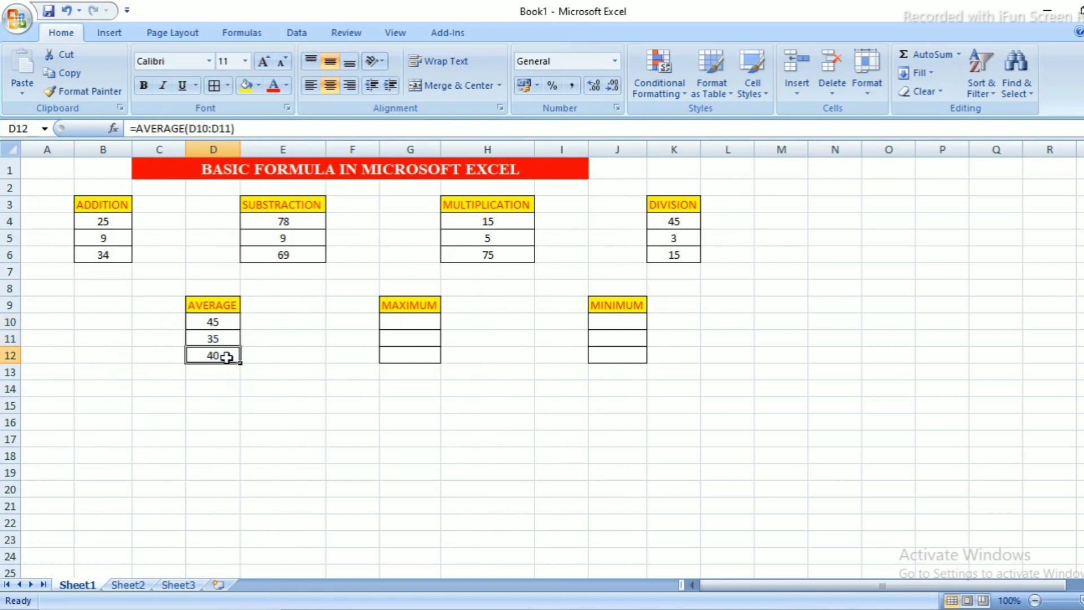
{"action": "left_click", "coordinate": [227, 322]}
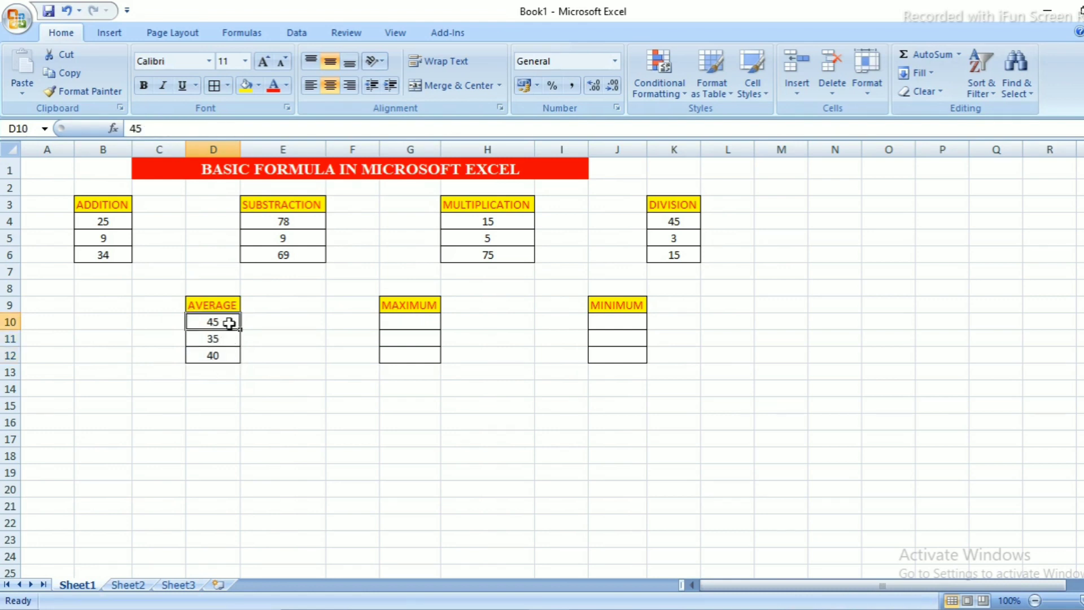
{"action": "left_click", "coordinate": [223, 338]}
{"action": "left_click", "coordinate": [225, 370]}
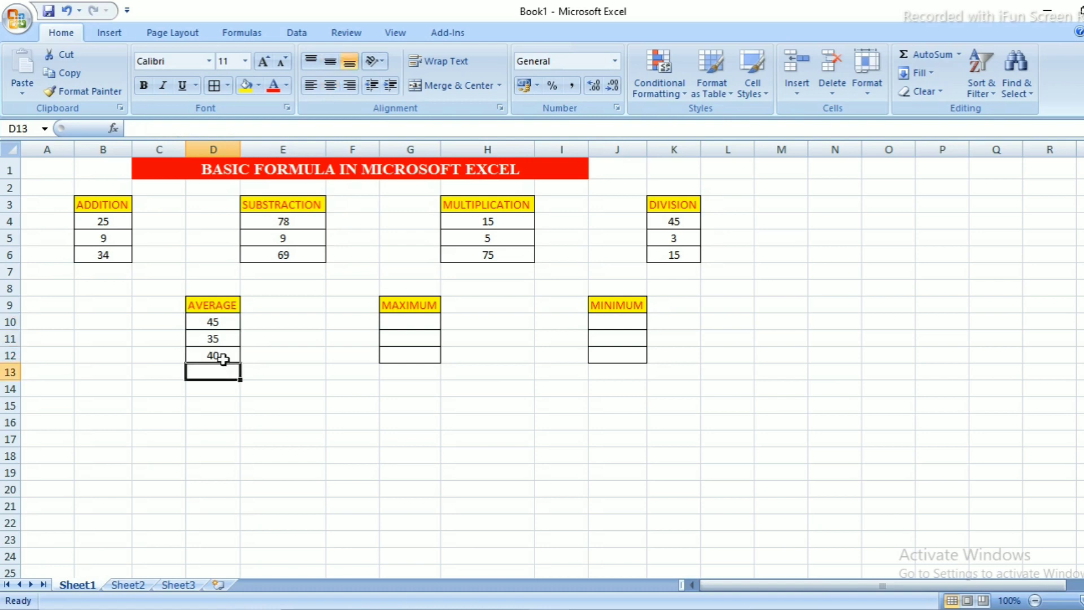
{"action": "left_click", "coordinate": [223, 358]}
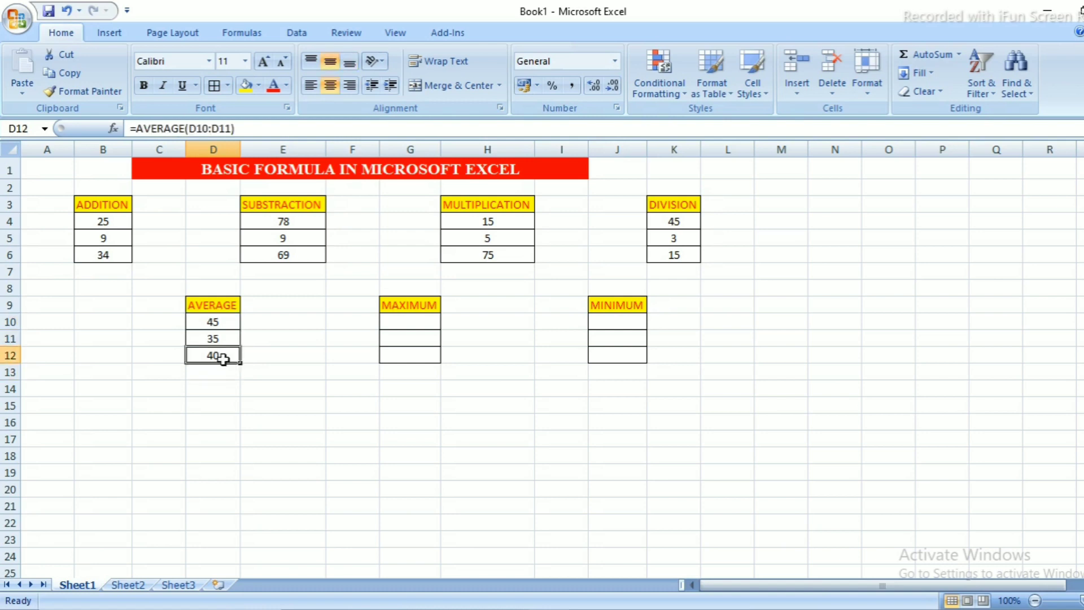
Step: Enter 78 in G10 and 54 in G11 under the MAXIMUM heading
{"action": "left_click", "coordinate": [428, 319]}
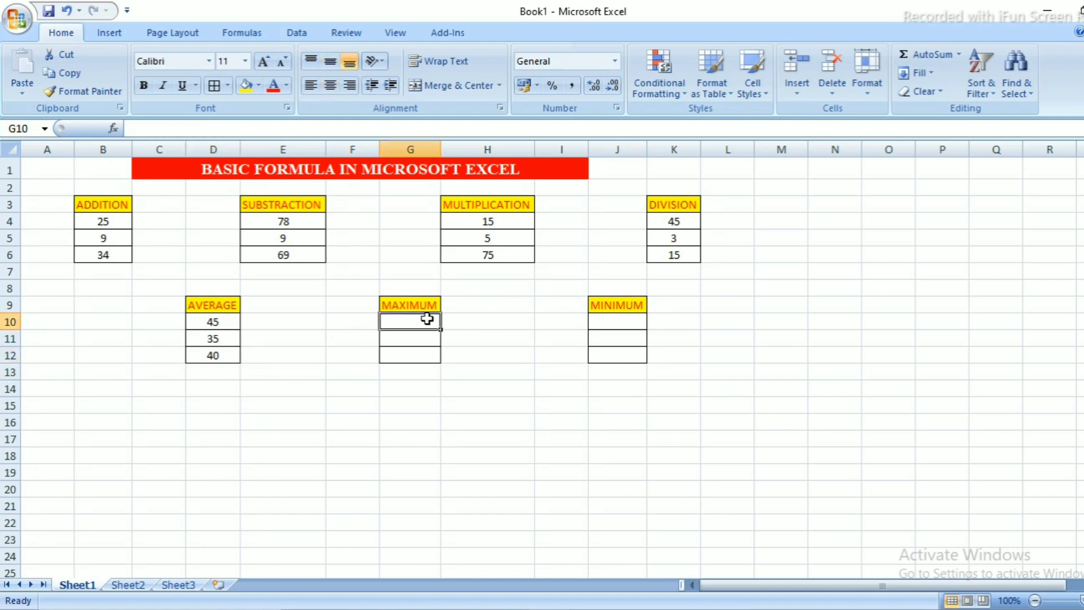
{"action": "type", "text": "78"}
{"action": "key", "text": "Return"}
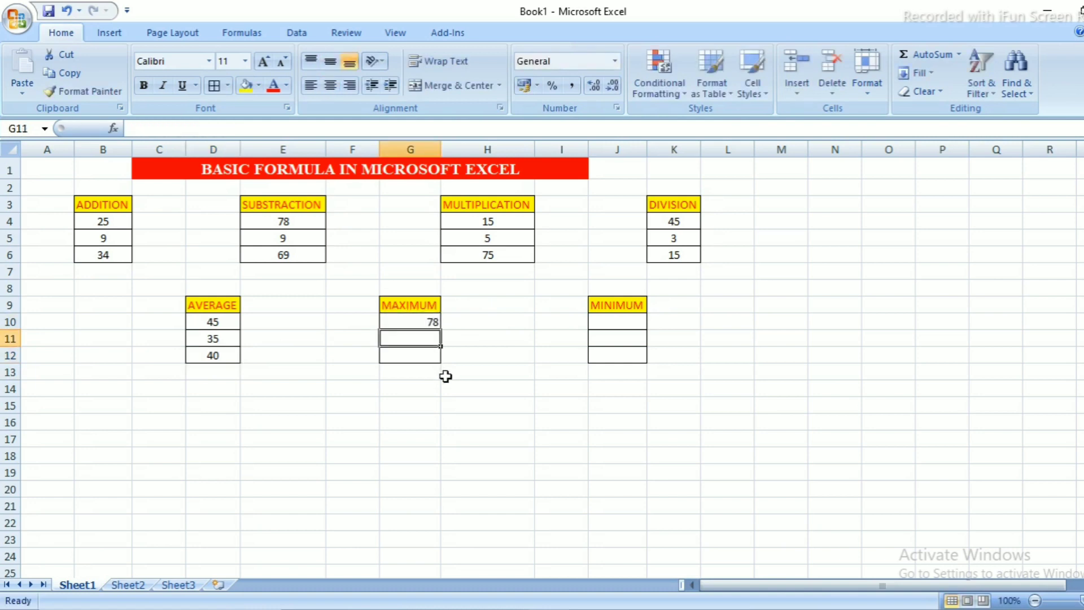
{"action": "type", "text": "54"}
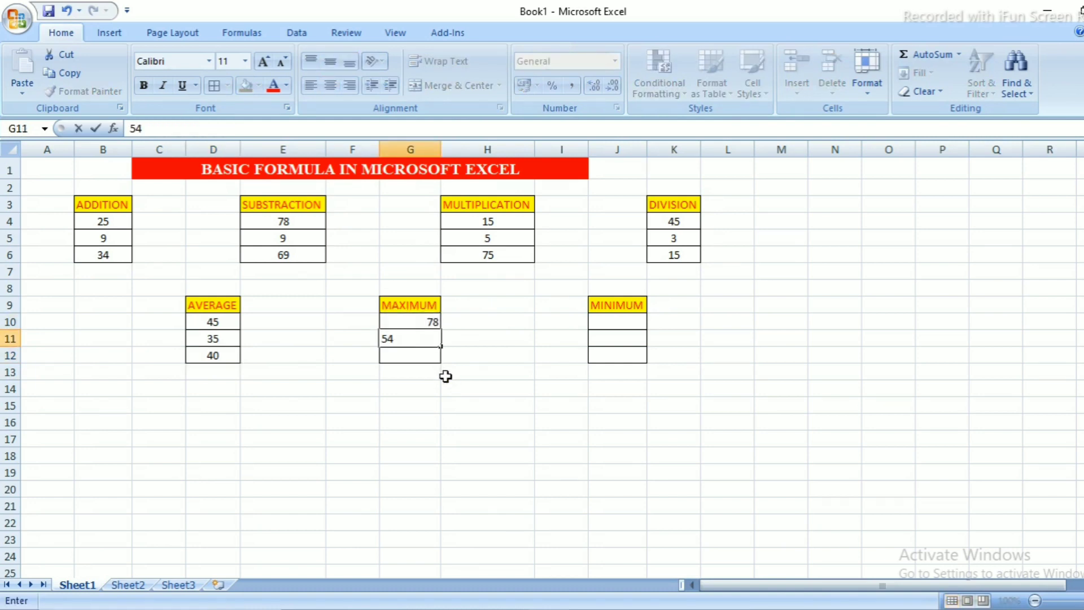
{"action": "key", "text": "Return"}
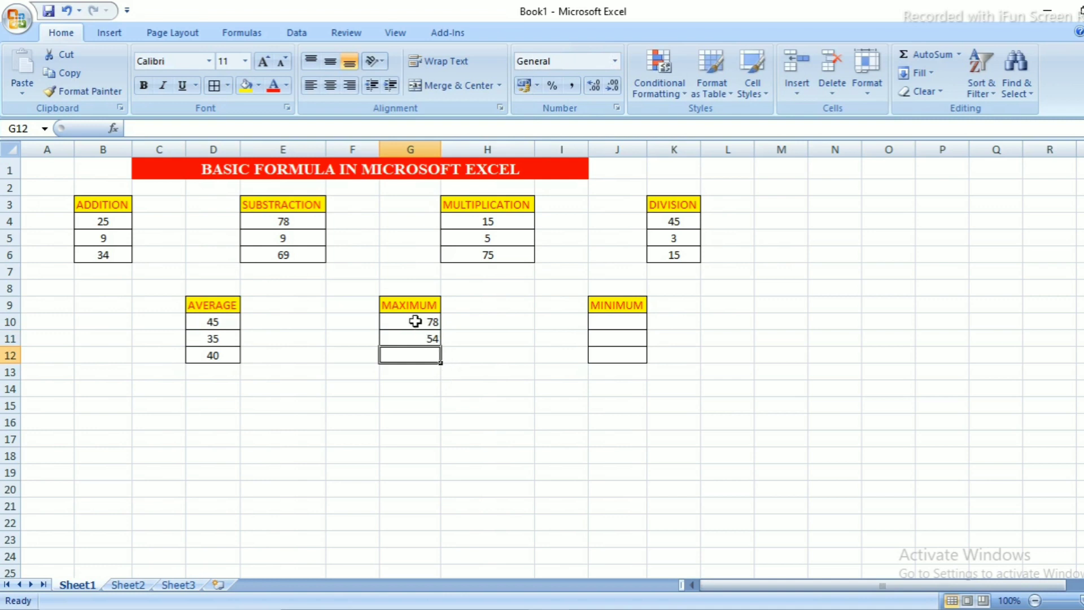
Step: Center the MAXIMUM cells G10:G12 both horizontally and vertically
{"action": "left_click_drag", "start_coordinate": [416, 319], "coordinate": [416, 355]}
{"action": "left_click", "coordinate": [331, 85]}
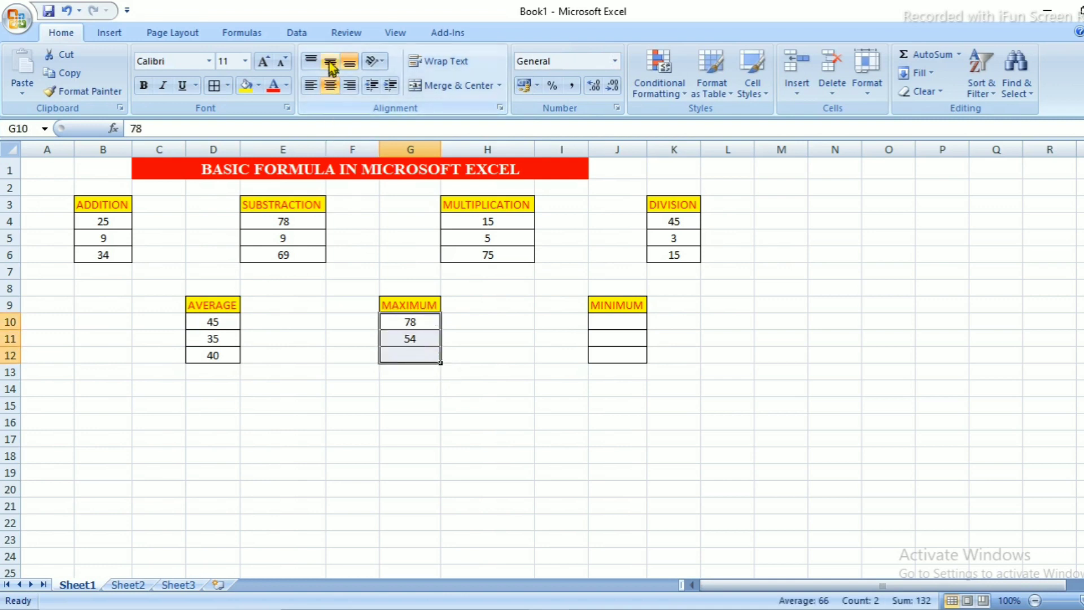
{"action": "left_click", "coordinate": [330, 61]}
Step: Enter the formula =MAX(G10:G11) in the MAXIMUM result cell G12
{"action": "double_click", "coordinate": [394, 357]}
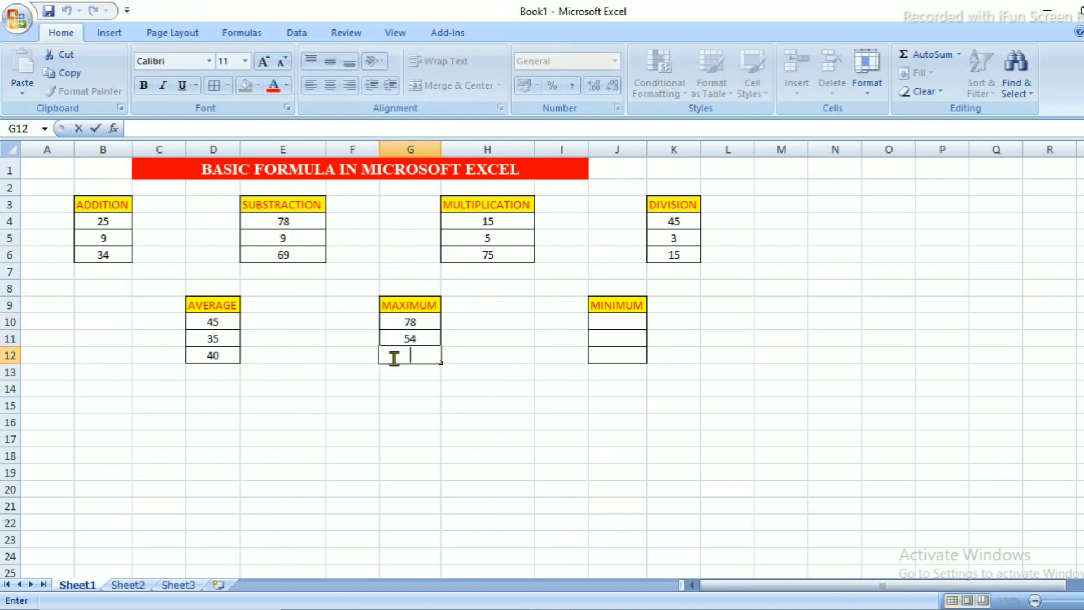
{"action": "type", "text": "=MA"}
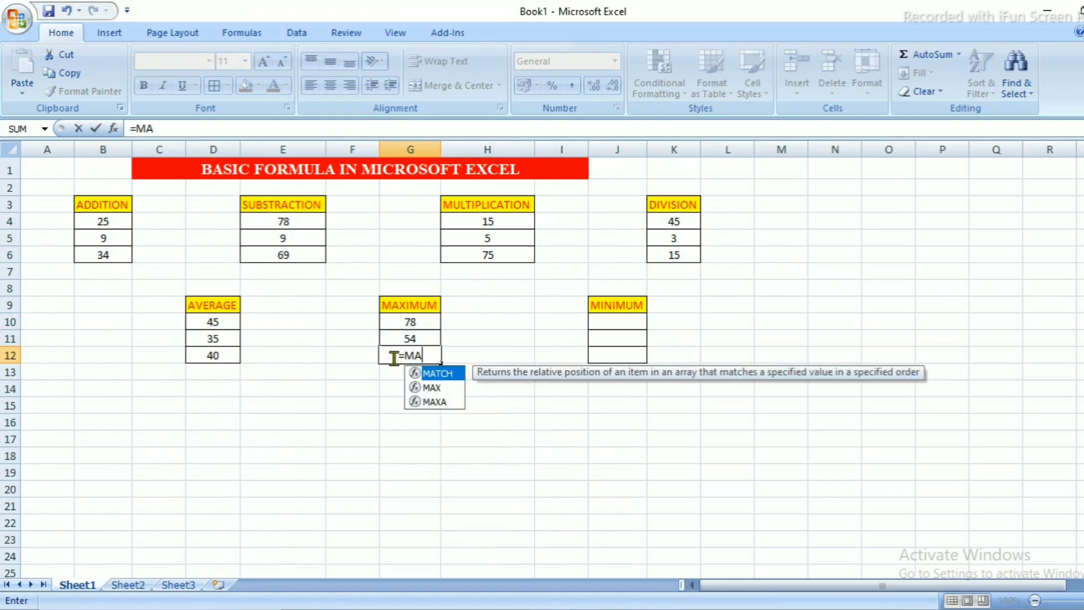
{"action": "type", "text": "X("}
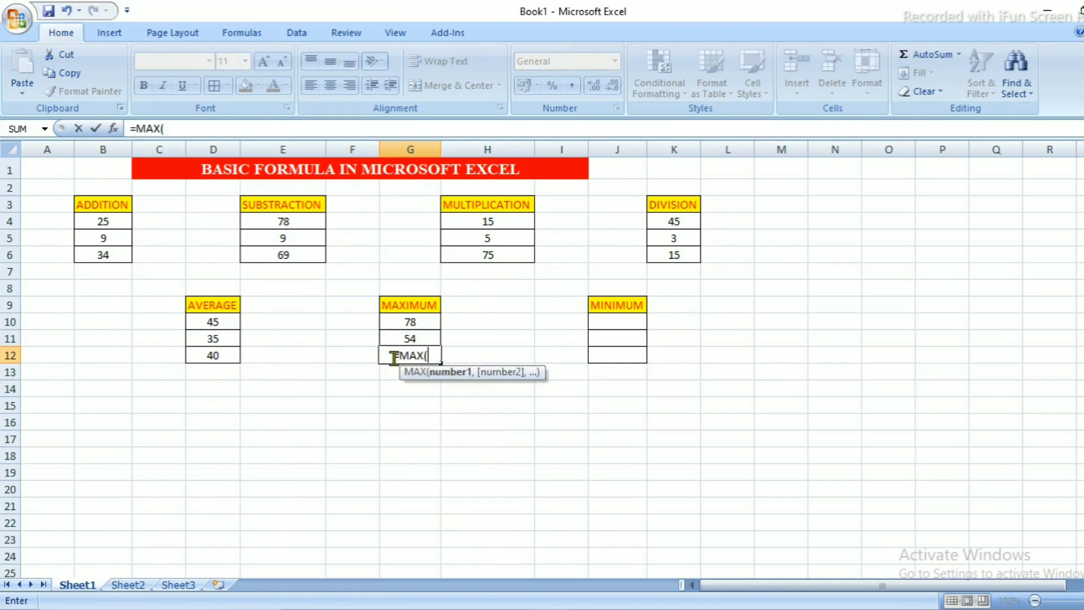
{"action": "left_click", "coordinate": [421, 322]}
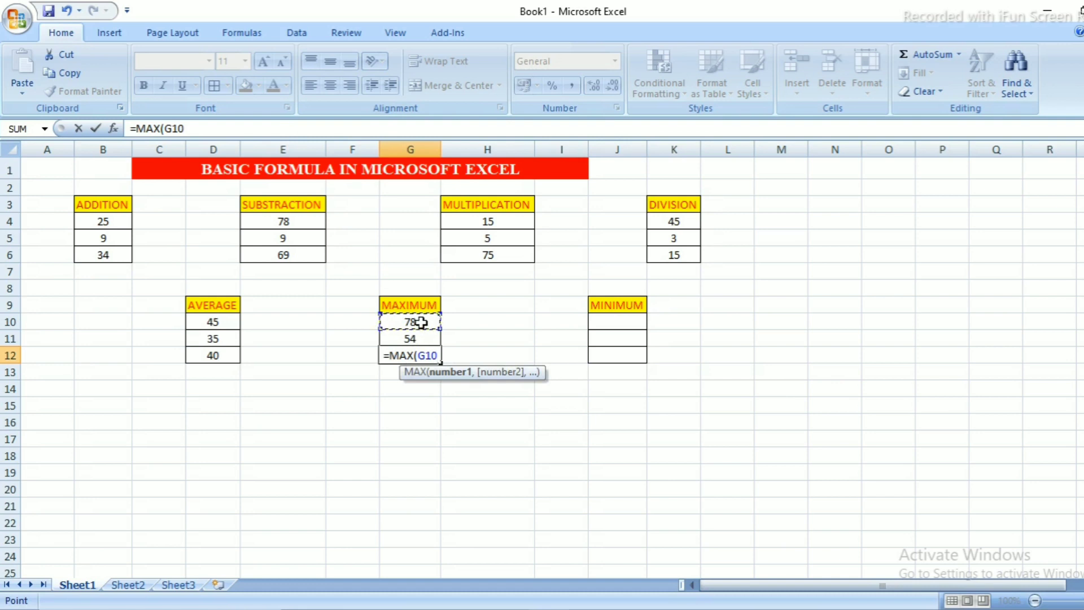
{"action": "type", "text": ":"}
{"action": "left_click", "coordinate": [414, 342]}
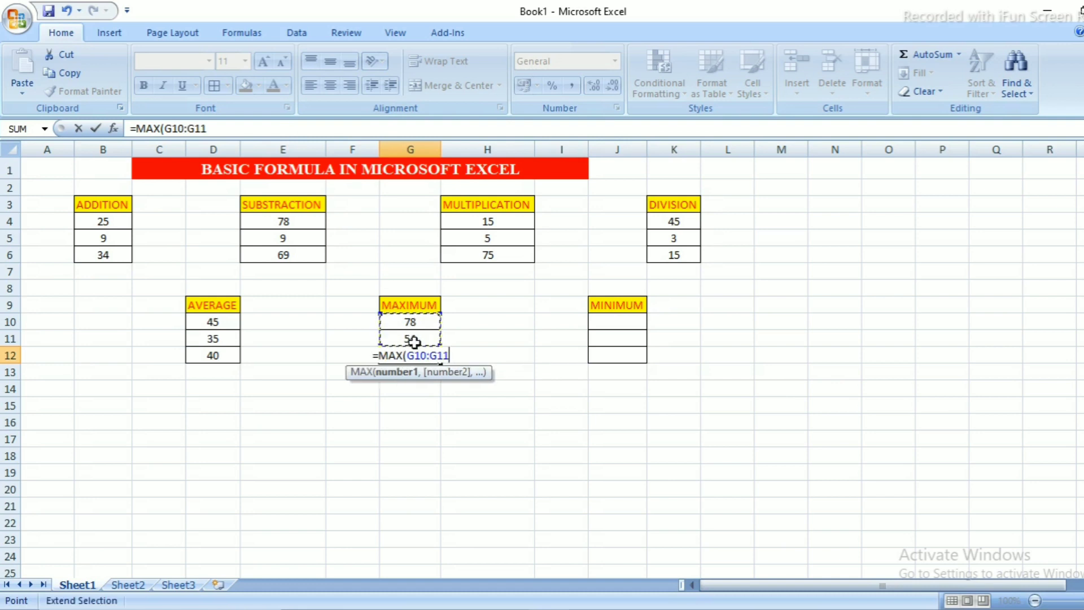
{"action": "type", "text": ")"}
{"action": "key", "text": "Return"}
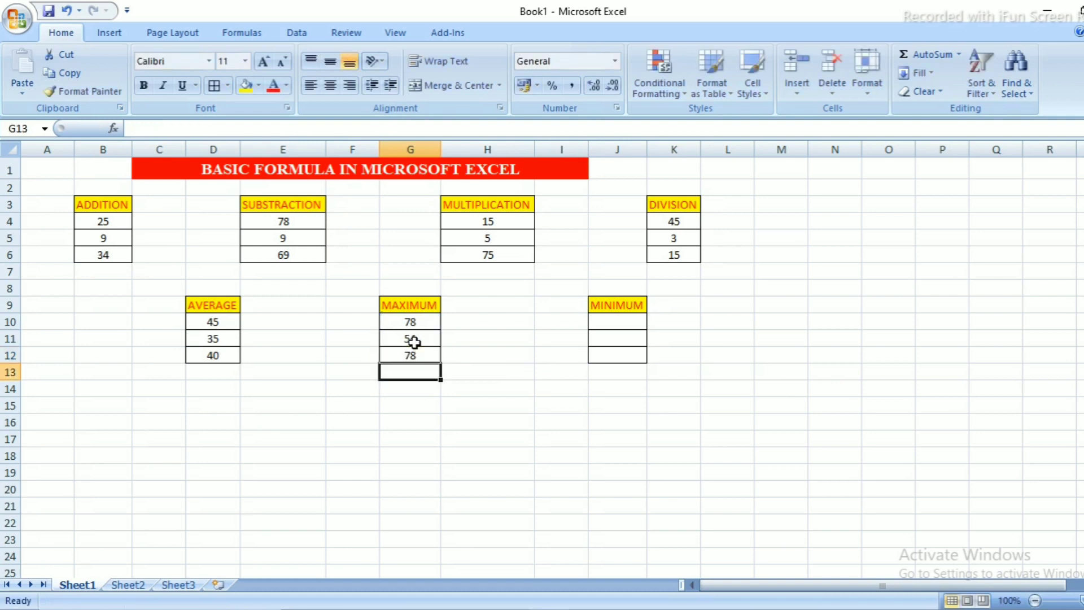
{"action": "left_click", "coordinate": [427, 357]}
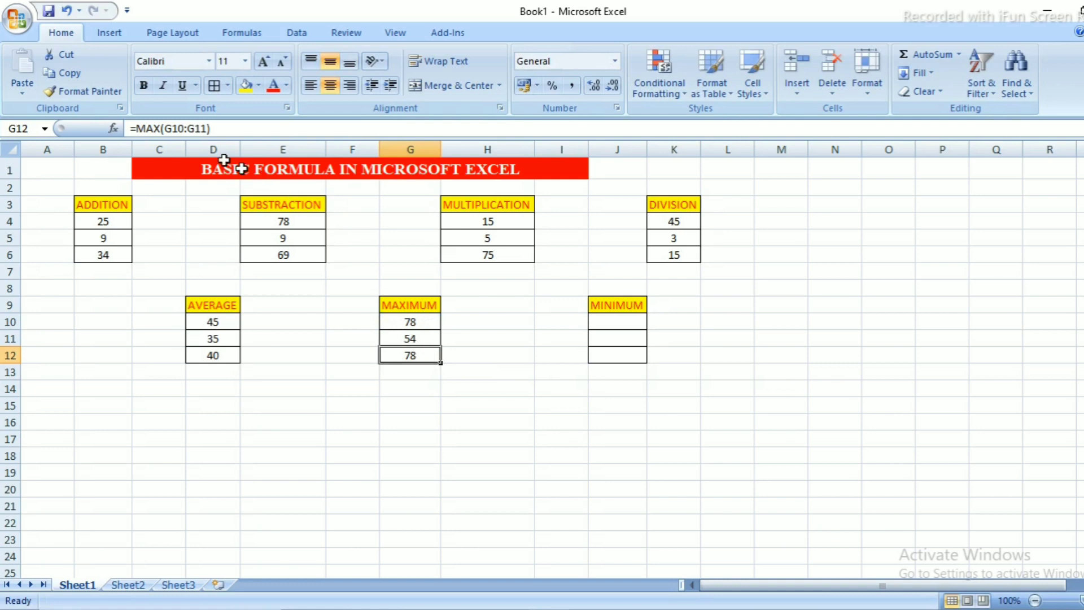
{"action": "left_click", "coordinate": [227, 354]}
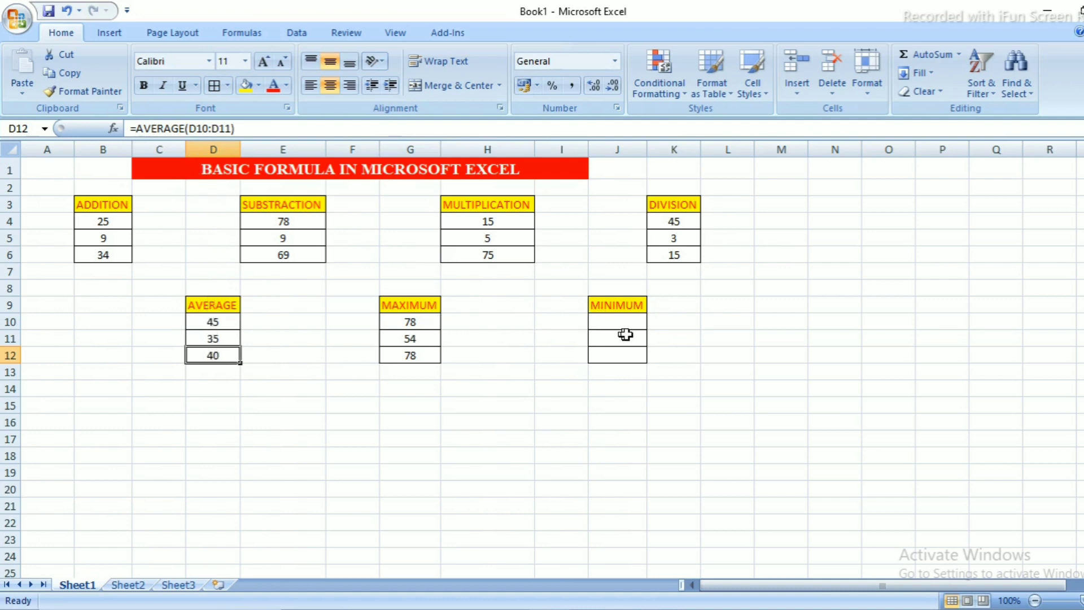
Step: Clear G12 and fill it with the maximum of G10:G11 using the AutoSum Max function
{"action": "left_click", "coordinate": [424, 355]}
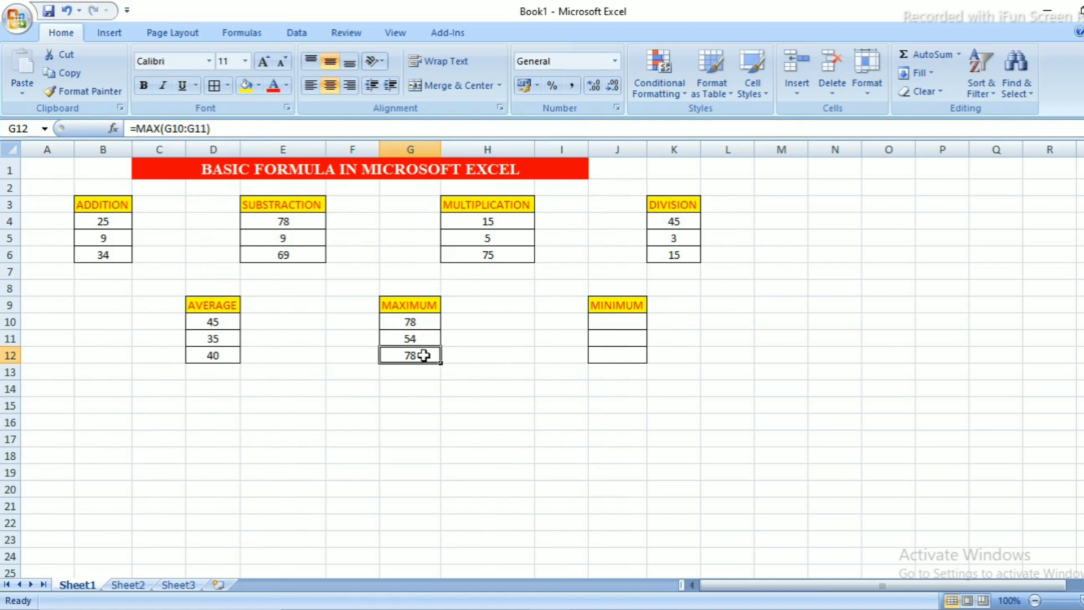
{"action": "key", "text": "Delete"}
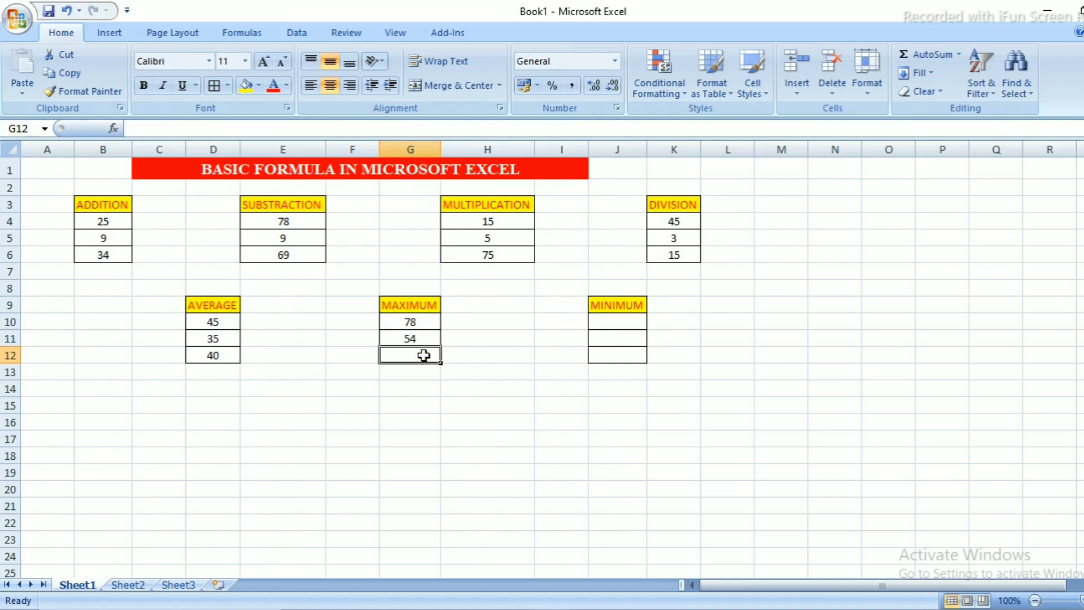
{"action": "left_click", "coordinate": [959, 54]}
{"action": "left_click", "coordinate": [931, 129]}
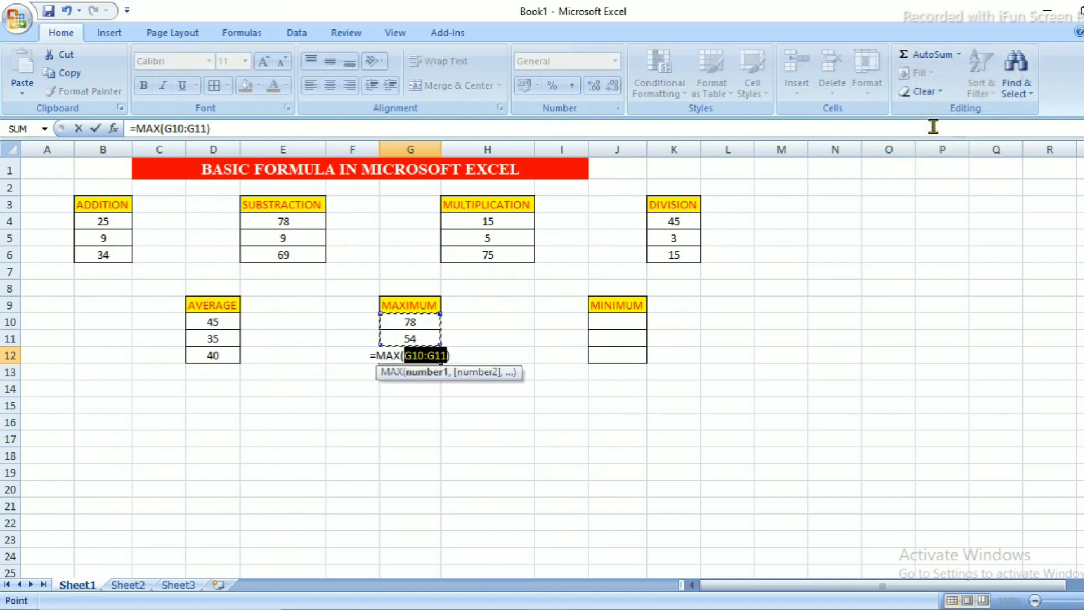
{"action": "key", "text": "Return"}
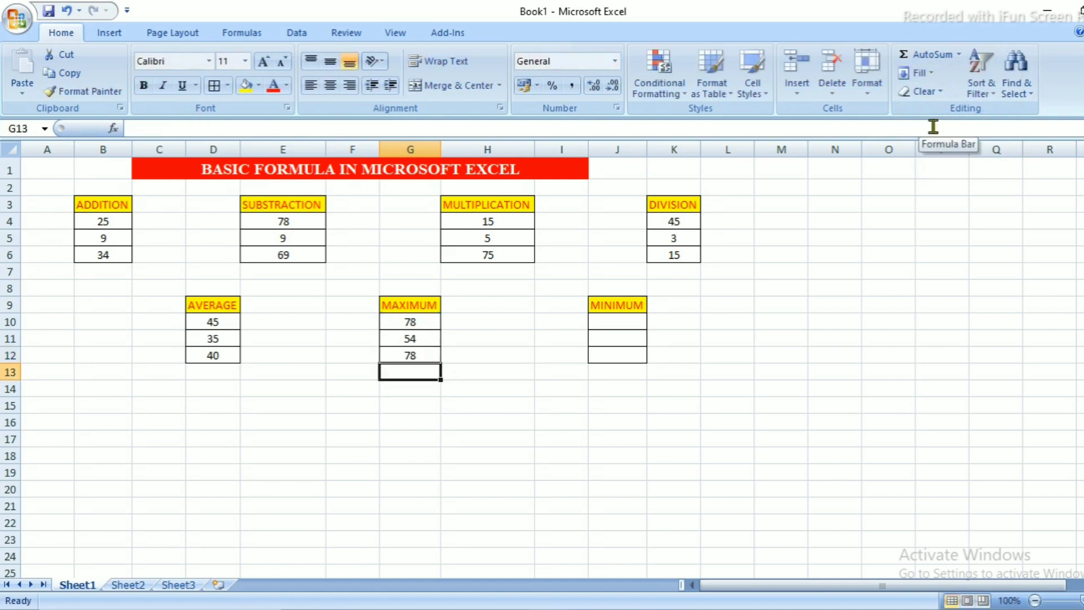
Step: Enter 12 in J10 and 7 in J11 under the MINIMUM heading
{"action": "left_click", "coordinate": [627, 322]}
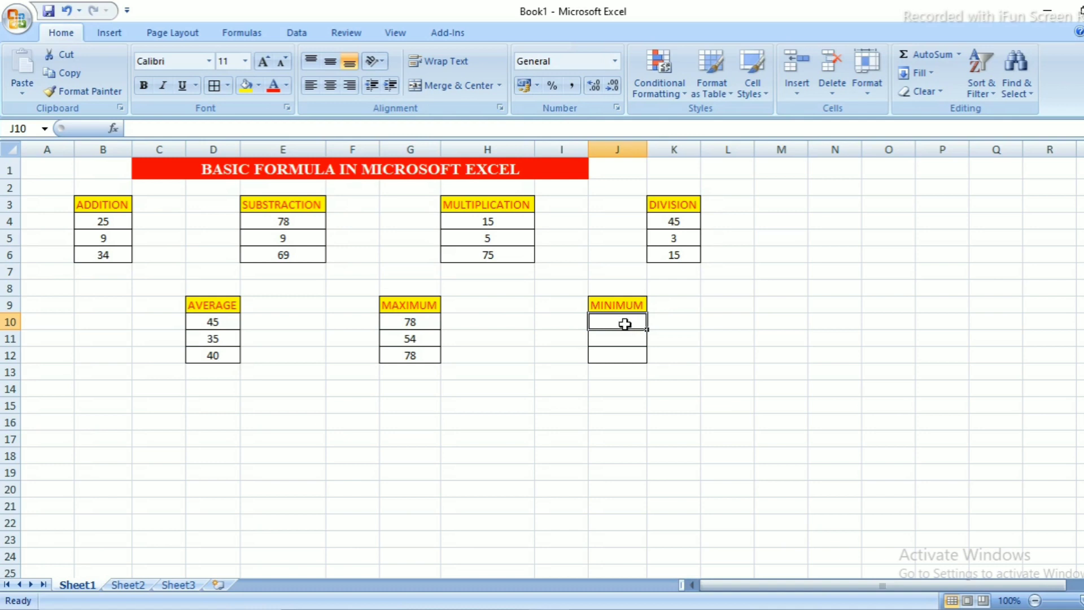
{"action": "type", "text": "12"}
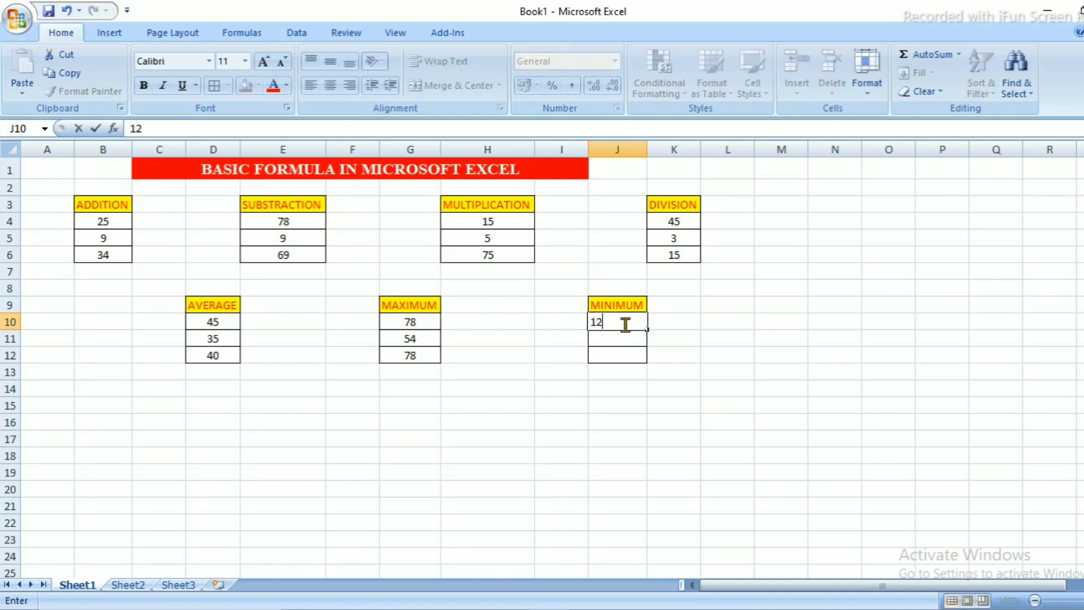
{"action": "key", "text": "Return"}
{"action": "type", "text": "7"}
{"action": "key", "text": "Return"}
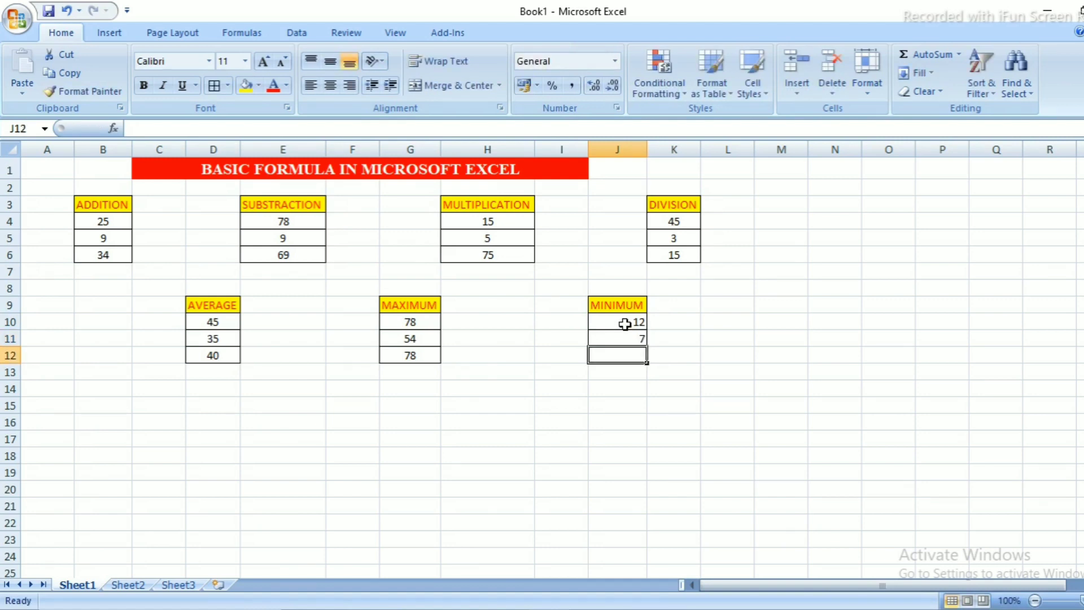
Step: Center the MINIMUM cells J10:J12 both horizontally and vertically
{"action": "left_click_drag", "start_coordinate": [625, 324], "coordinate": [626, 349]}
{"action": "left_click", "coordinate": [330, 84]}
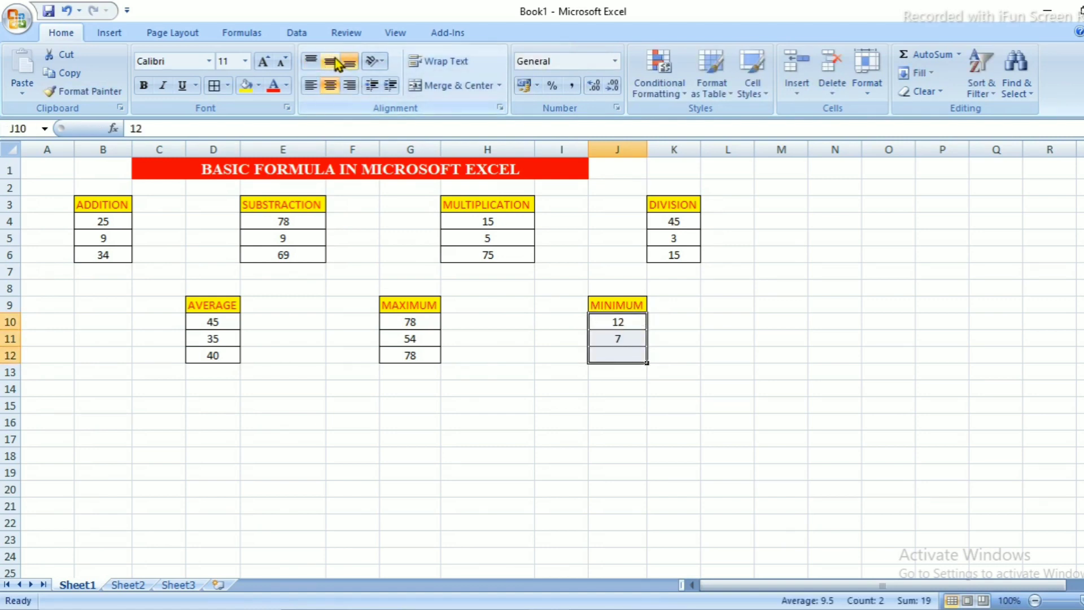
{"action": "left_click", "coordinate": [337, 63]}
Step: Enter the formula =MIN(J10:J11) in the MINIMUM result cell J12
{"action": "left_click", "coordinate": [612, 353]}
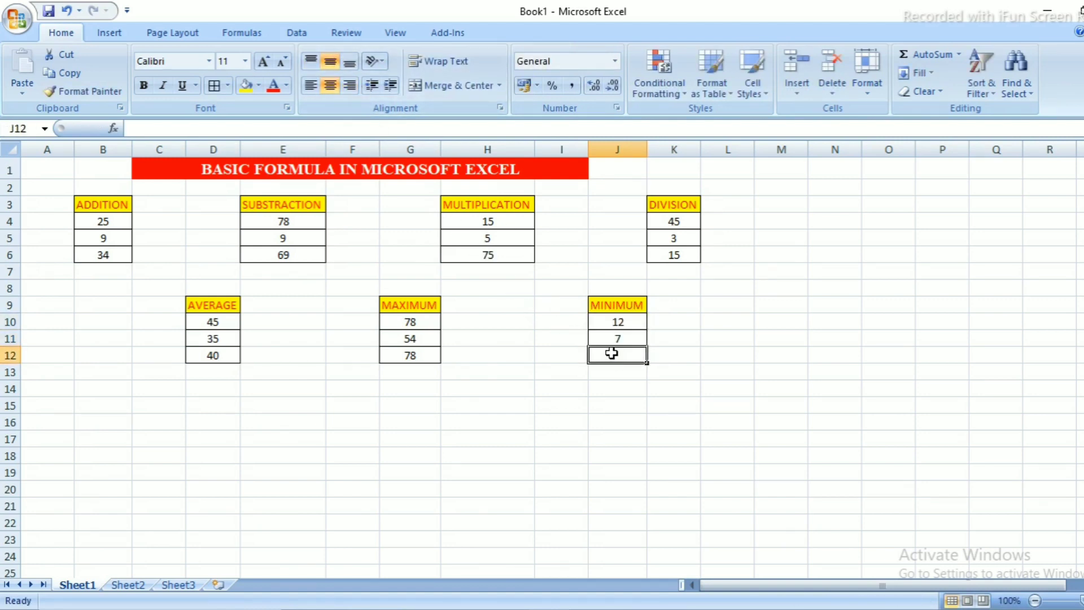
{"action": "type", "text": "=MIV"}
{"action": "key", "text": "BackSpace"}
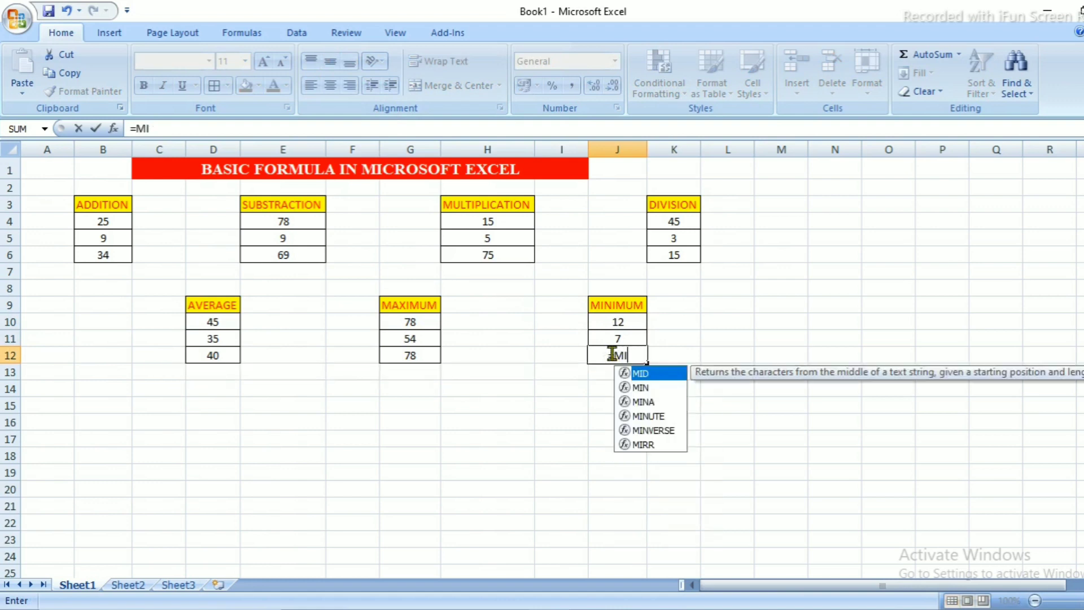
{"action": "type", "text": "N("}
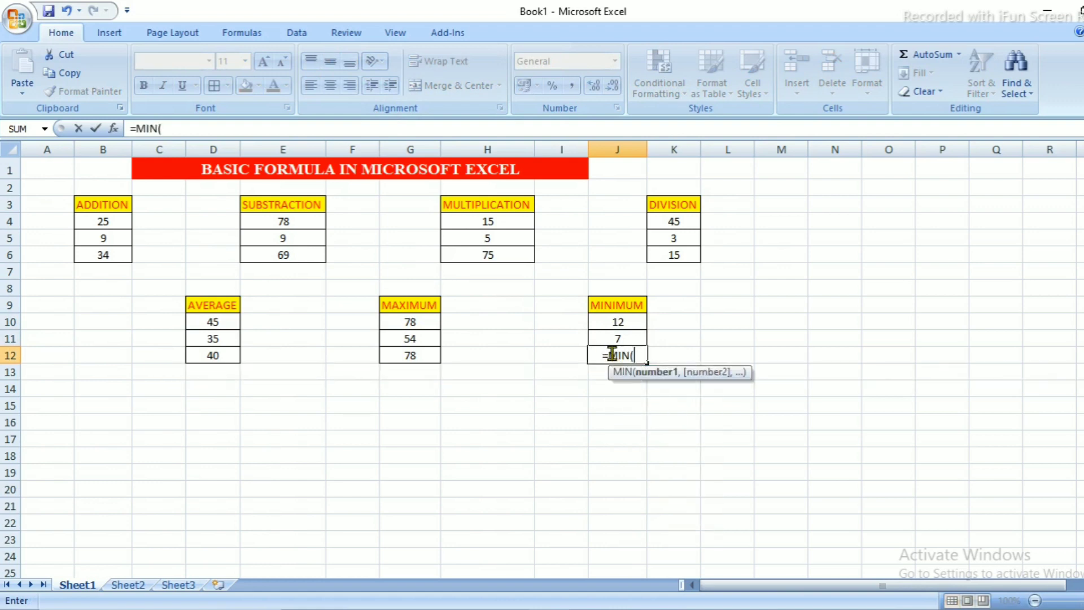
{"action": "left_click_drag", "start_coordinate": [620, 322], "coordinate": [620, 337]}
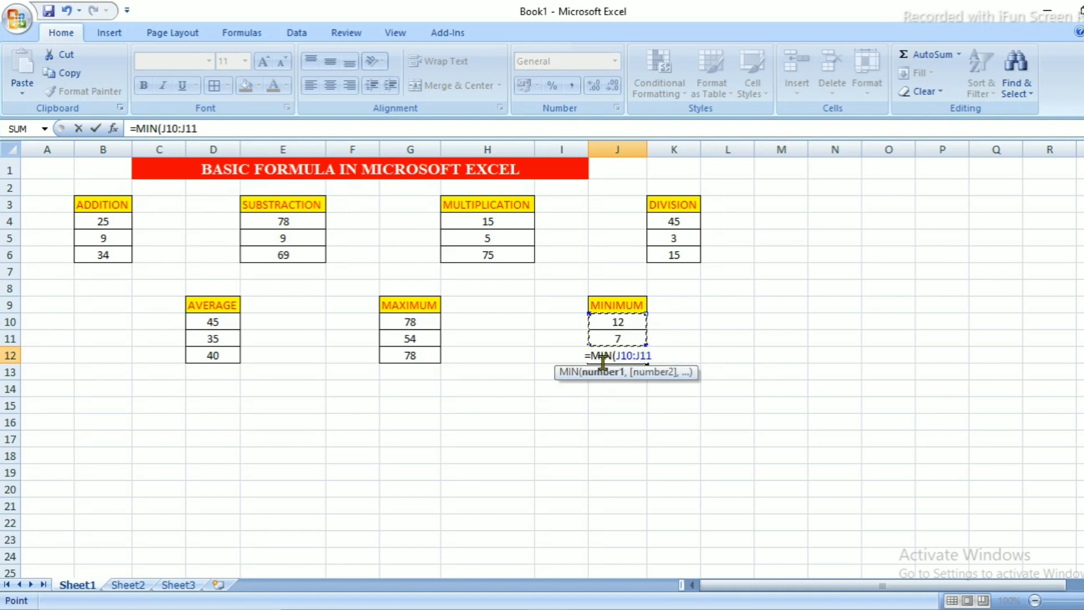
{"action": "type", "text": ")"}
{"action": "key", "text": "Return"}
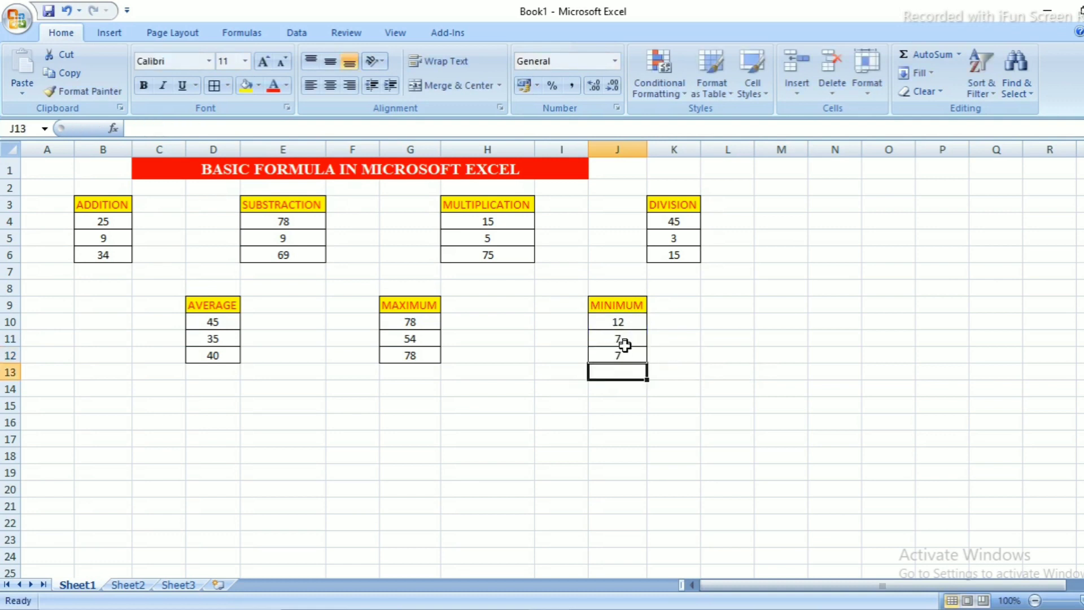
Step: Clear J12 and fill it with the minimum of J10:J11 using the AutoSum Min function
{"action": "left_click", "coordinate": [624, 354]}
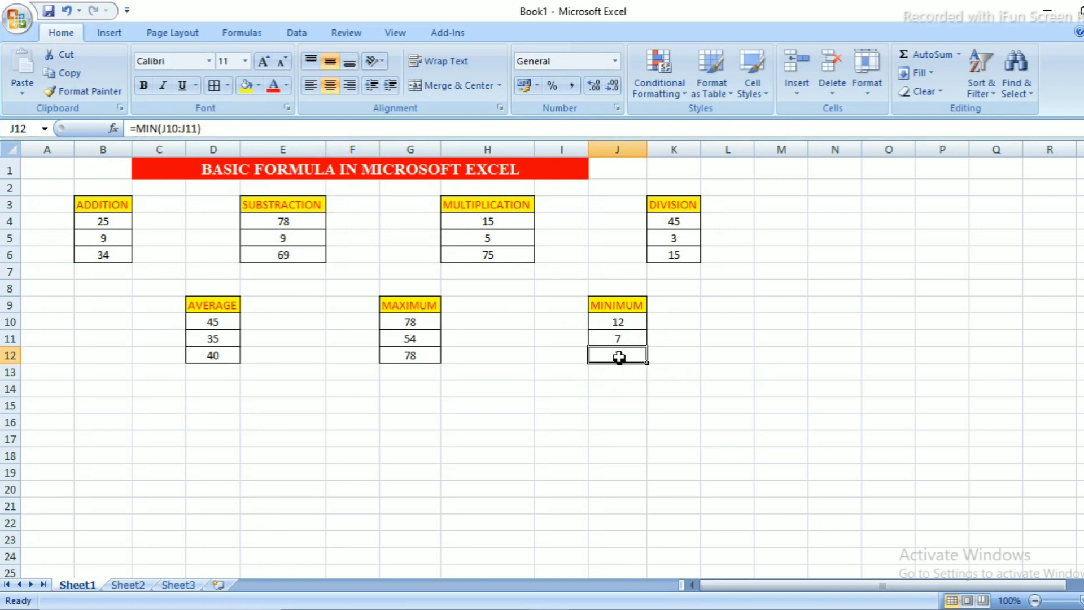
{"action": "key", "text": "Delete"}
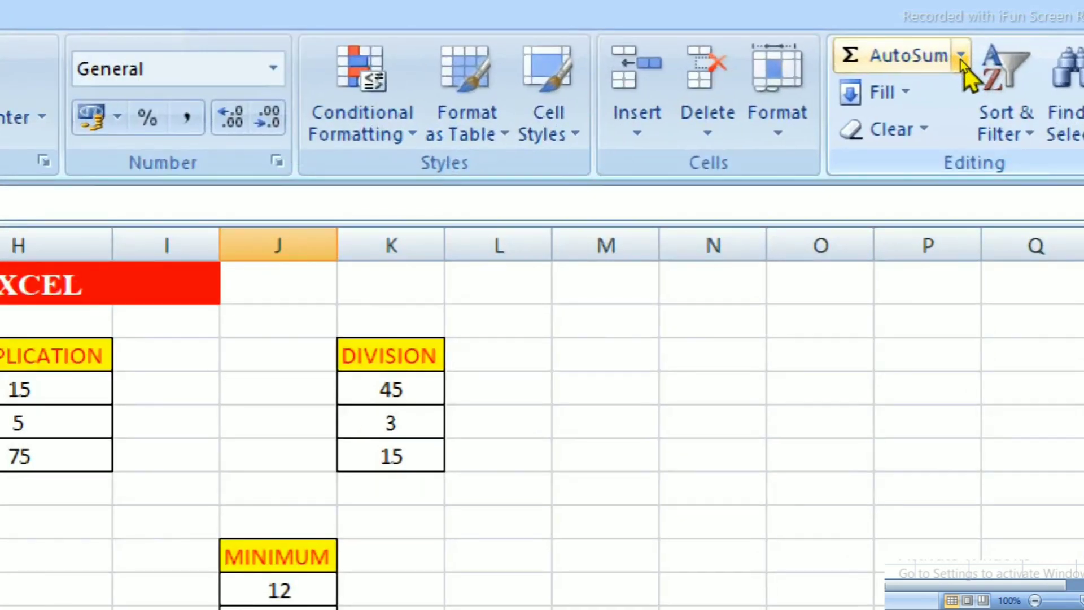
{"action": "left_click", "coordinate": [961, 59]}
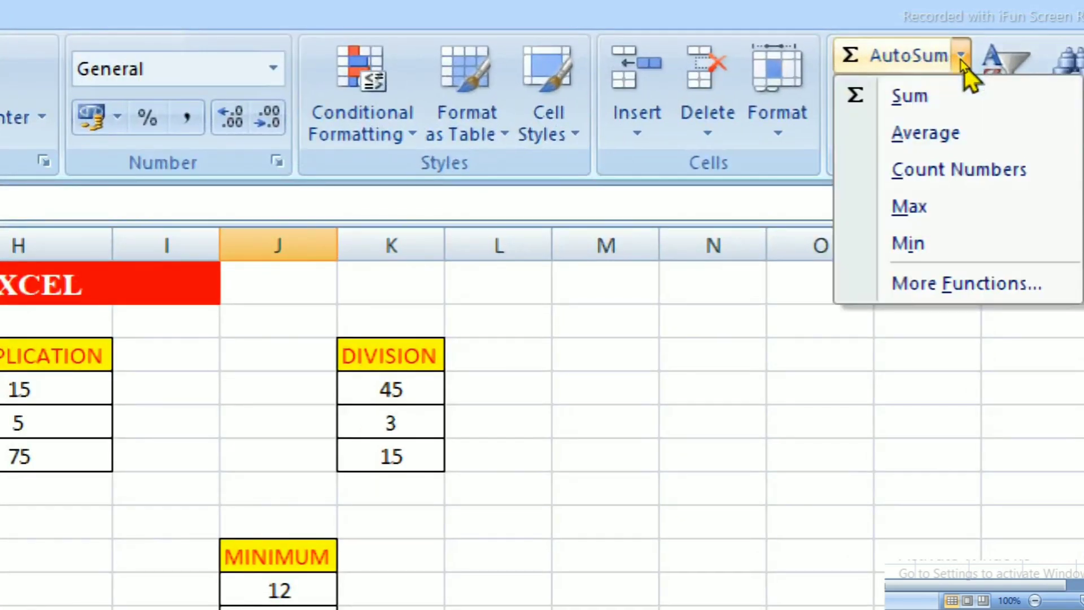
{"action": "left_click", "coordinate": [910, 247]}
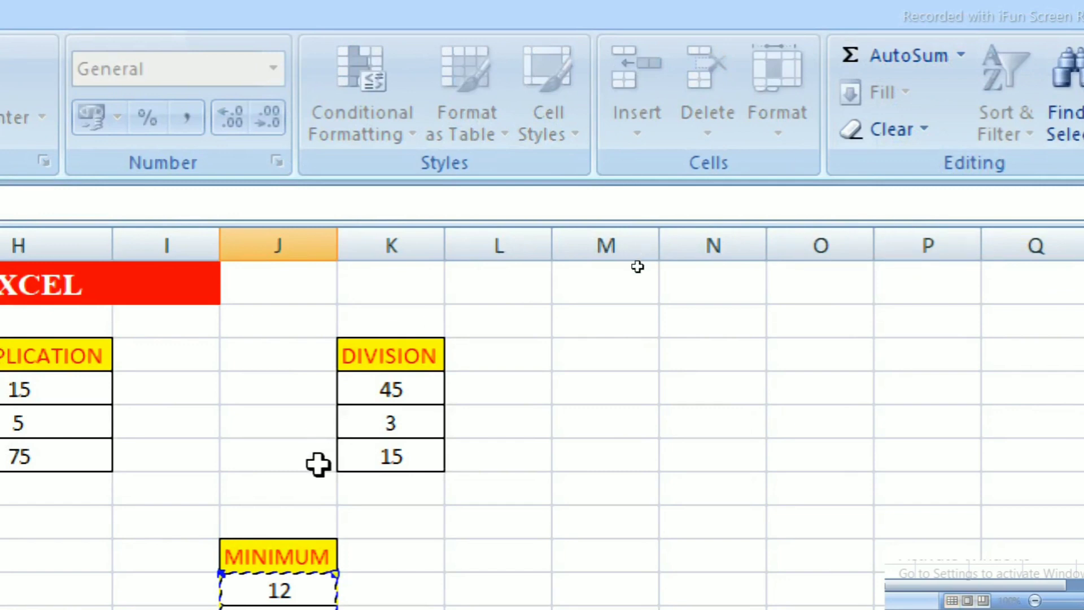
{"action": "key", "text": "Return"}
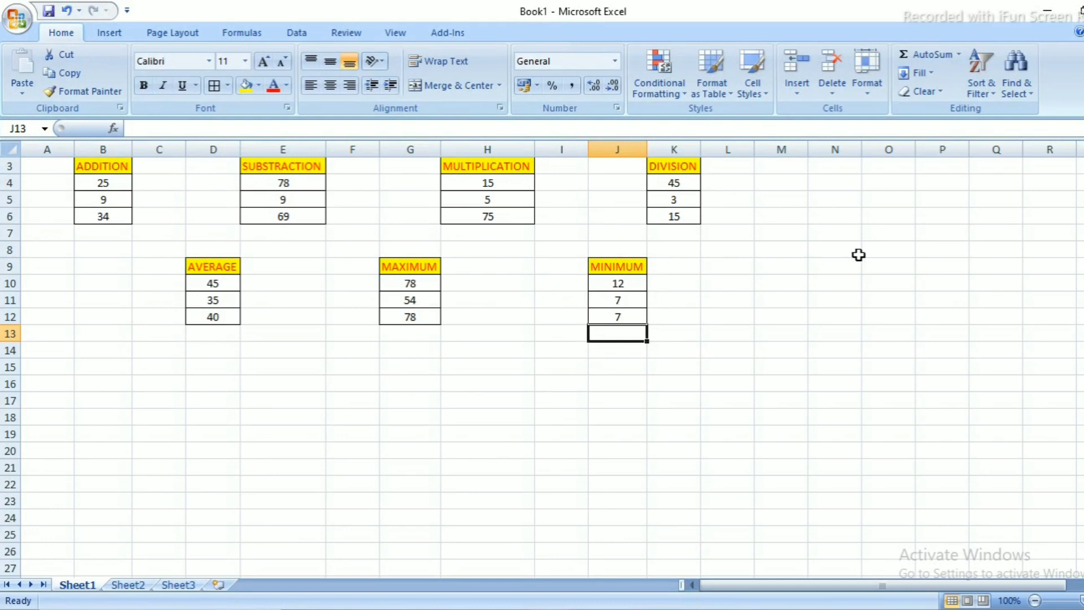
{"action": "left_click", "coordinate": [690, 514]}
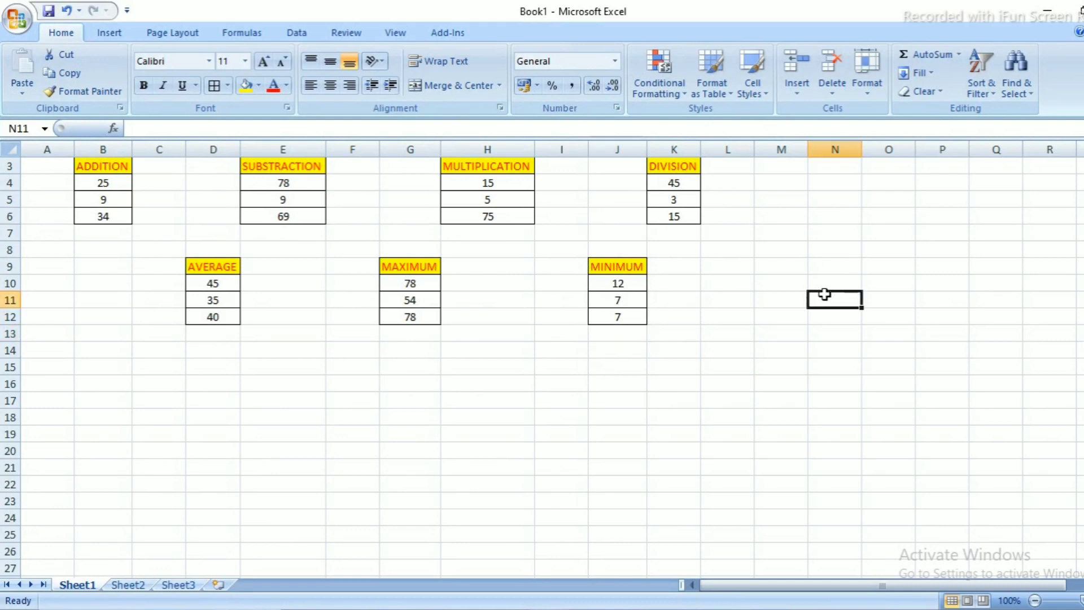
Step: Enter 450 in G15 and 6 in G16 below the MAXIMUM table
{"action": "left_click", "coordinate": [401, 357]}
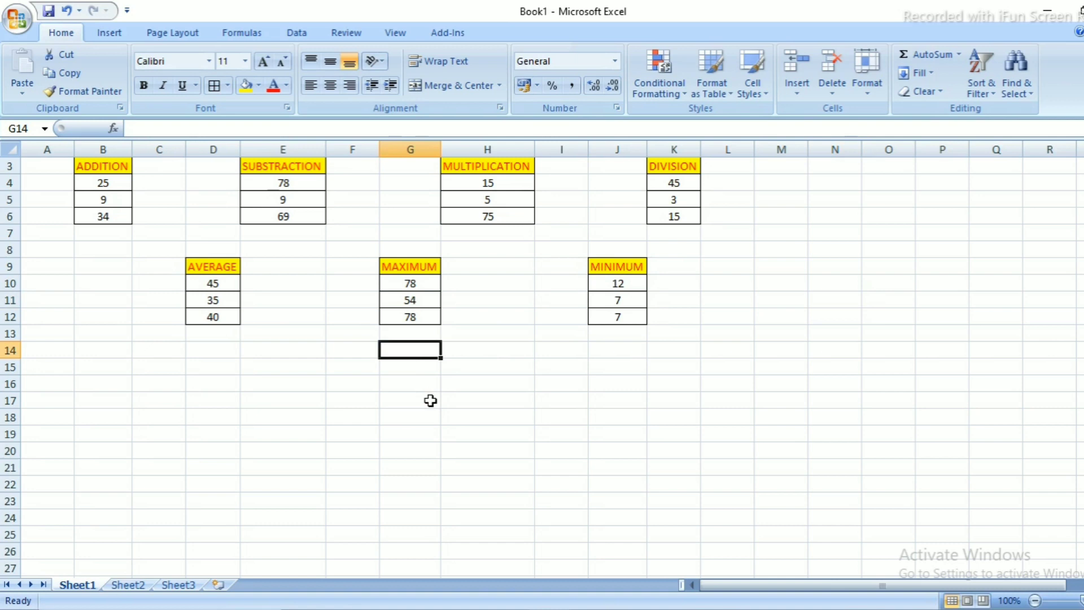
{"action": "key", "text": "Down"}
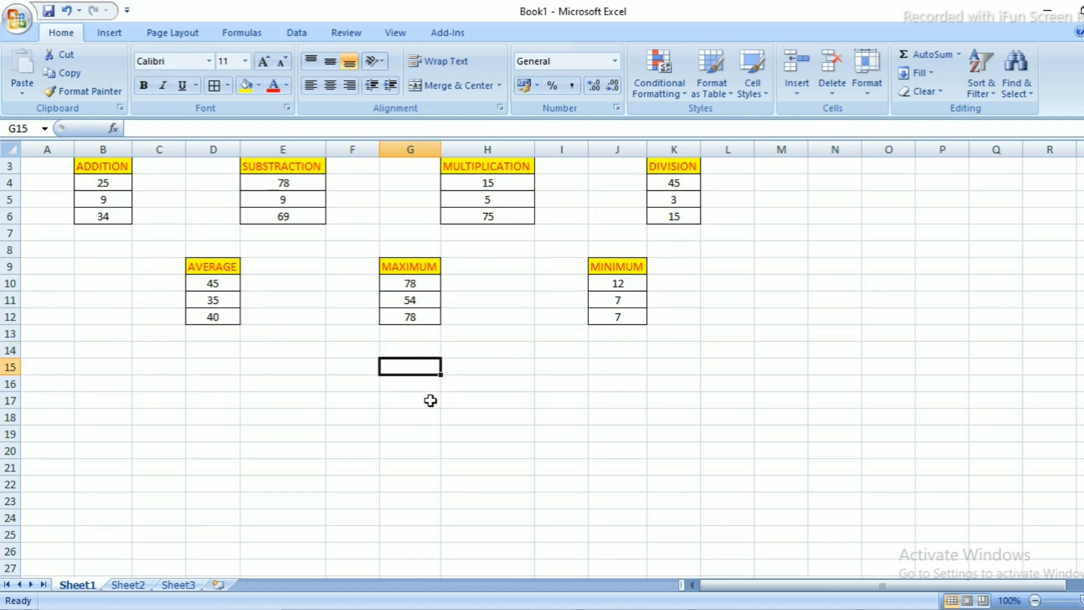
{"action": "type", "text": "45"}
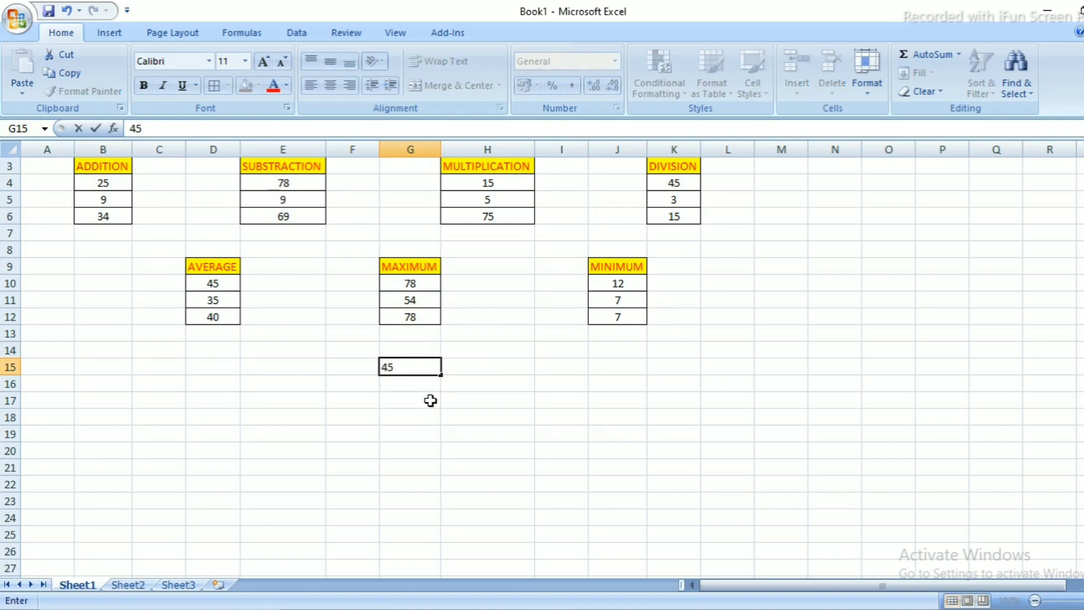
{"action": "type", "text": "0"}
{"action": "key", "text": "Return"}
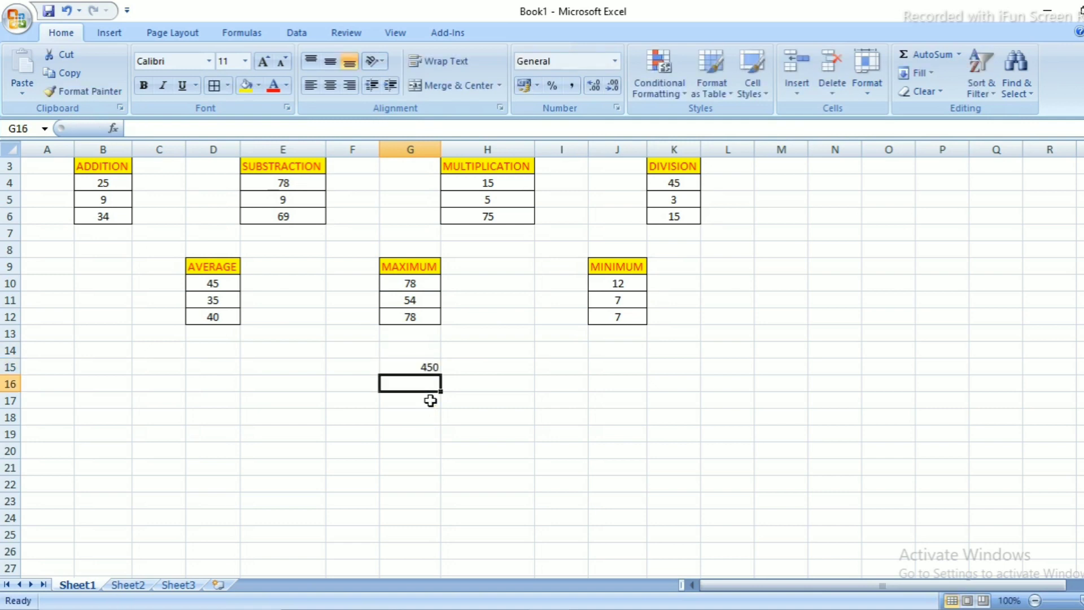
{"action": "type", "text": "6"}
{"action": "key", "text": "Return"}
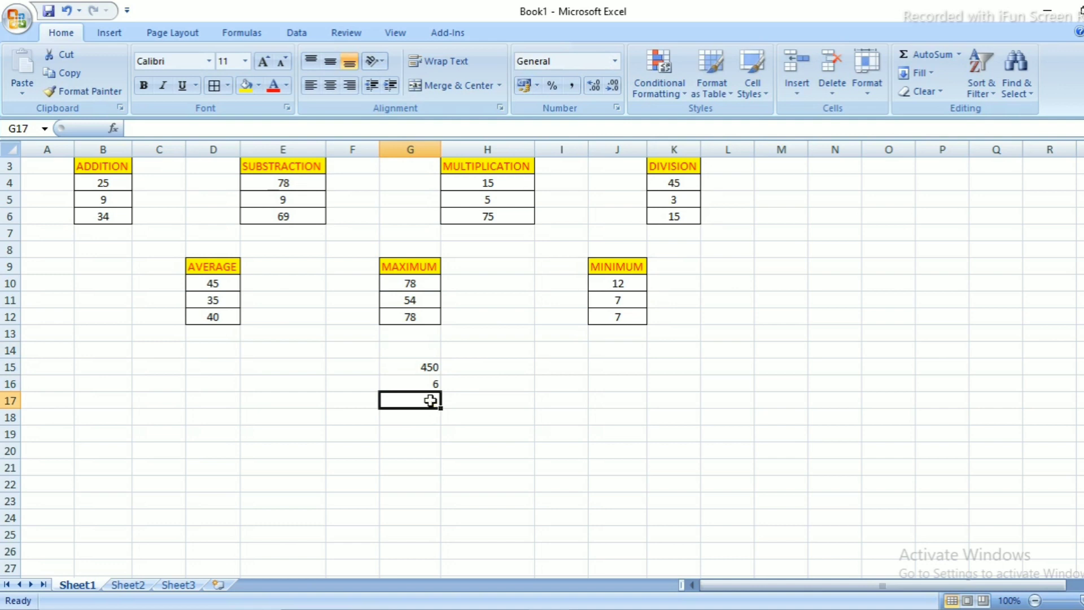
Step: Enter the formula =(G15*6/100) in cell G17
{"action": "type", "text": "=("}
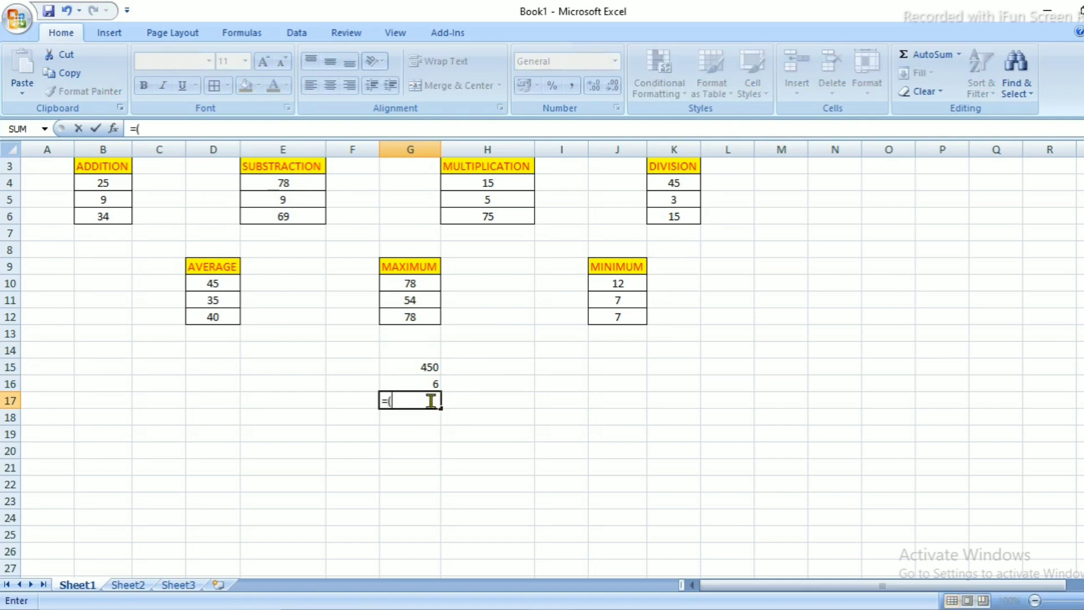
{"action": "left_click", "coordinate": [432, 367]}
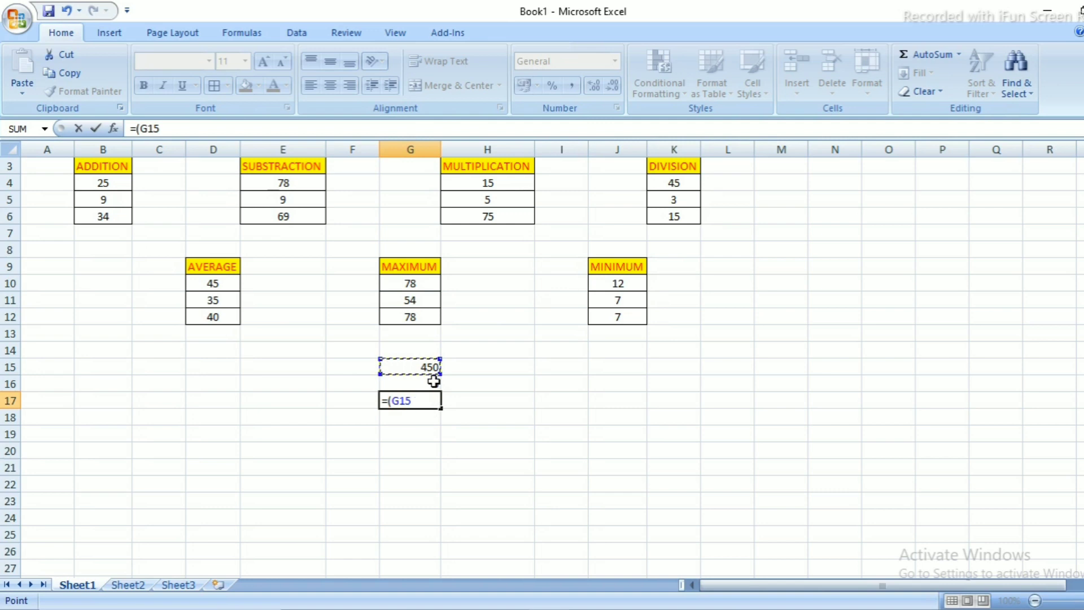
{"action": "type", "text": "*6/100"}
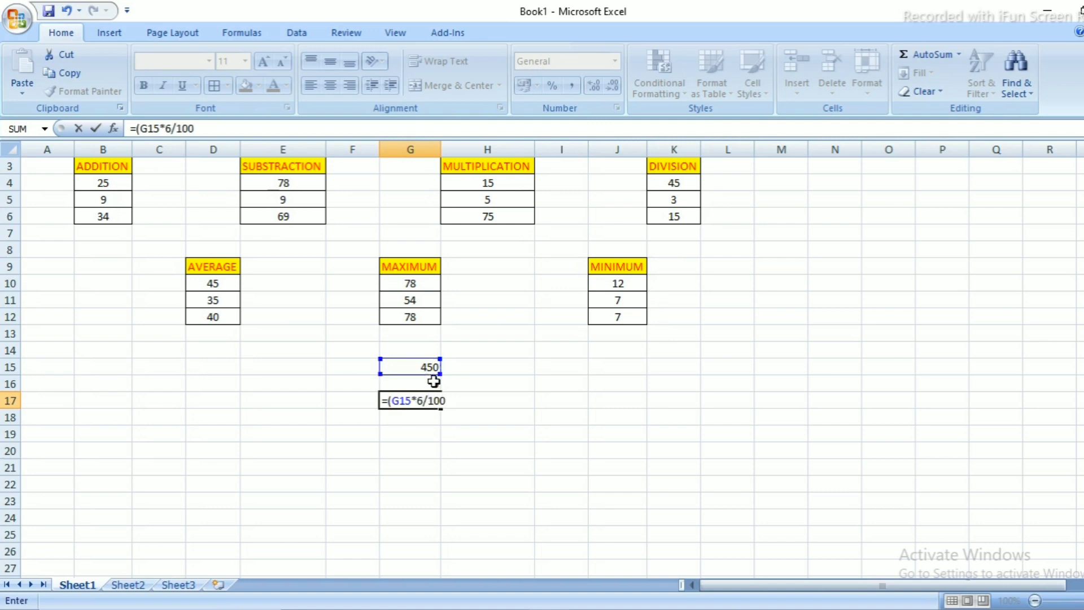
{"action": "type", "text": ")"}
{"action": "key", "text": "Return"}
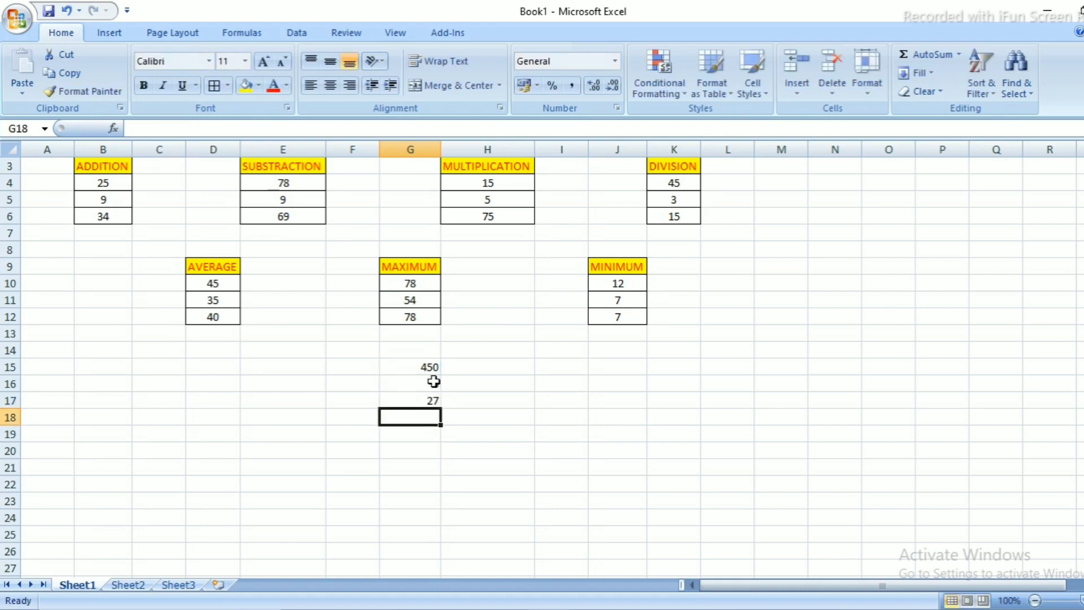
Step: Clear G17 and enter the formula =(G15/6) in it
{"action": "left_click", "coordinate": [431, 400]}
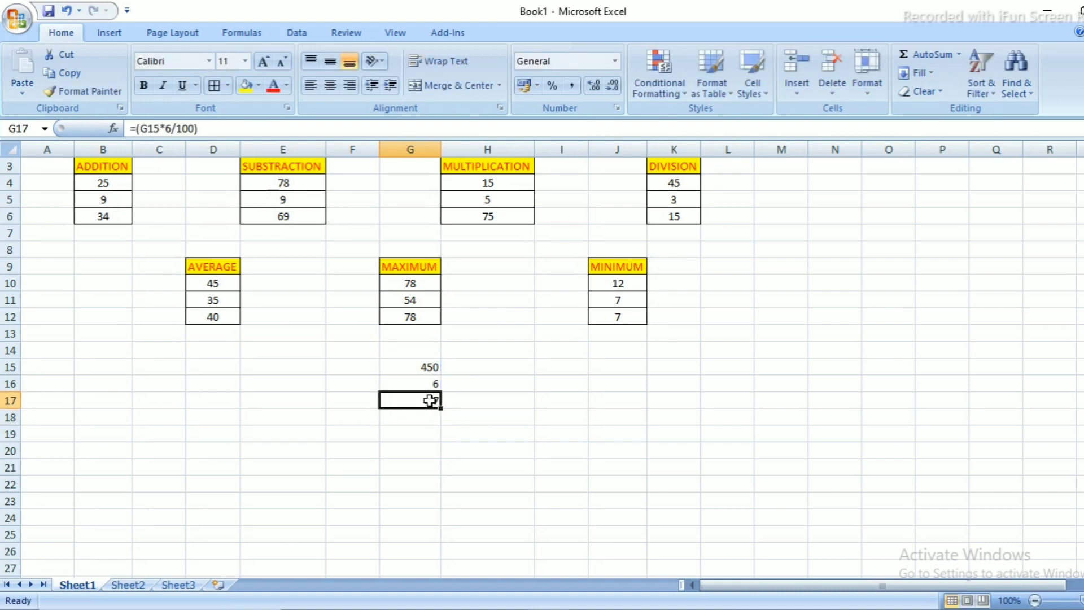
{"action": "key", "text": "Delete"}
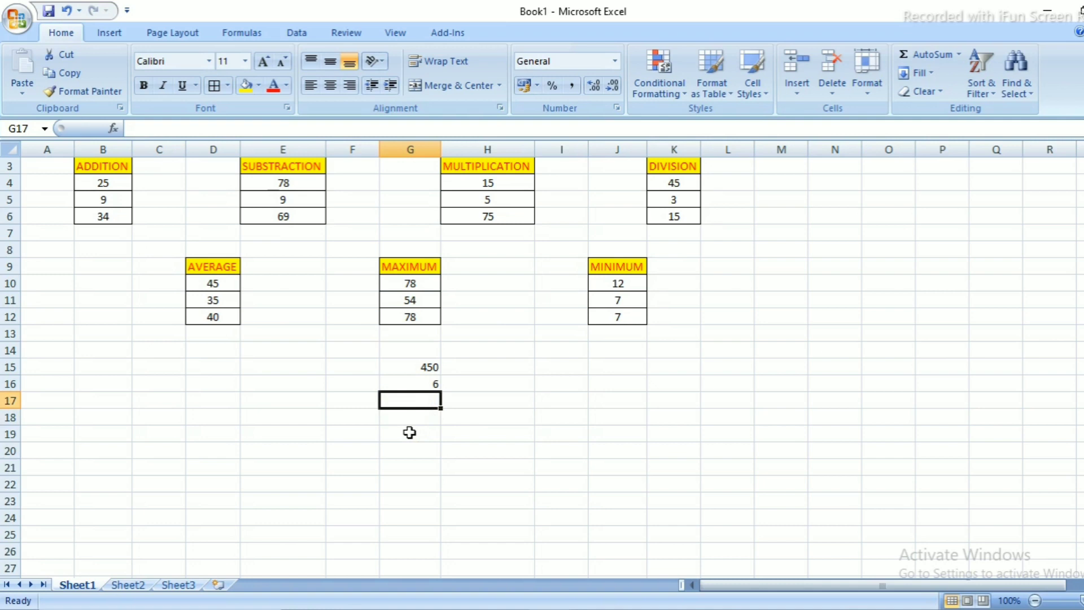
{"action": "type", "text": "=("}
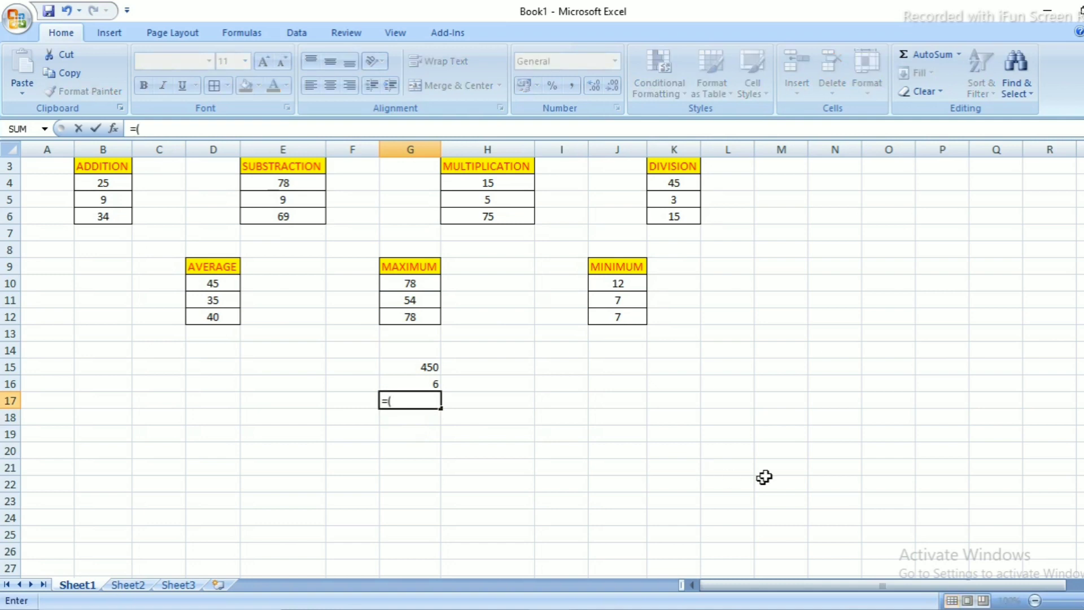
{"action": "left_click", "coordinate": [438, 363]}
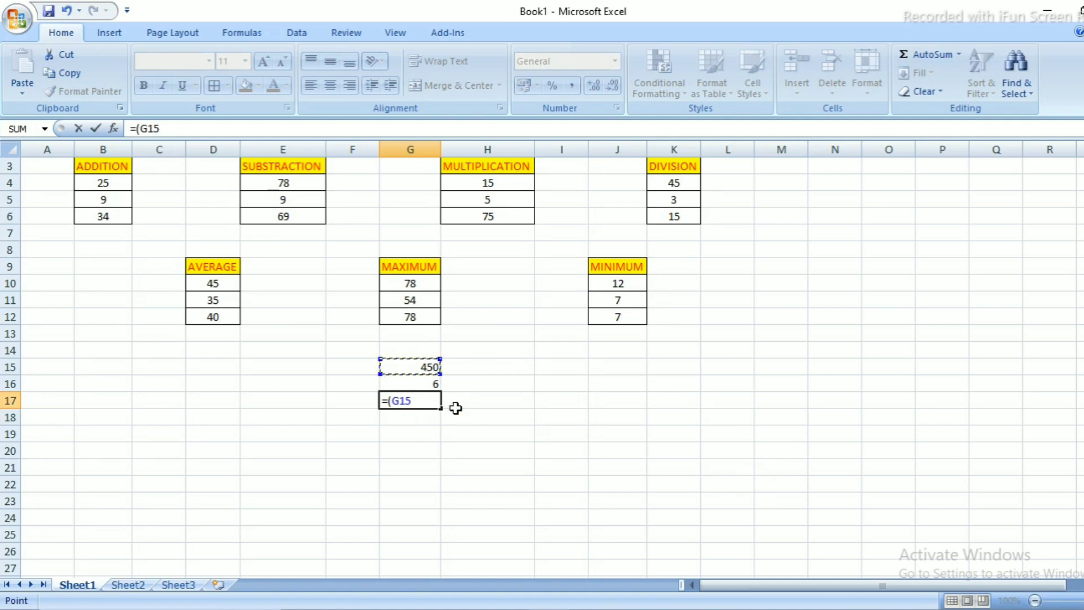
{"action": "type", "text": "/6)"}
{"action": "key", "text": "Return"}
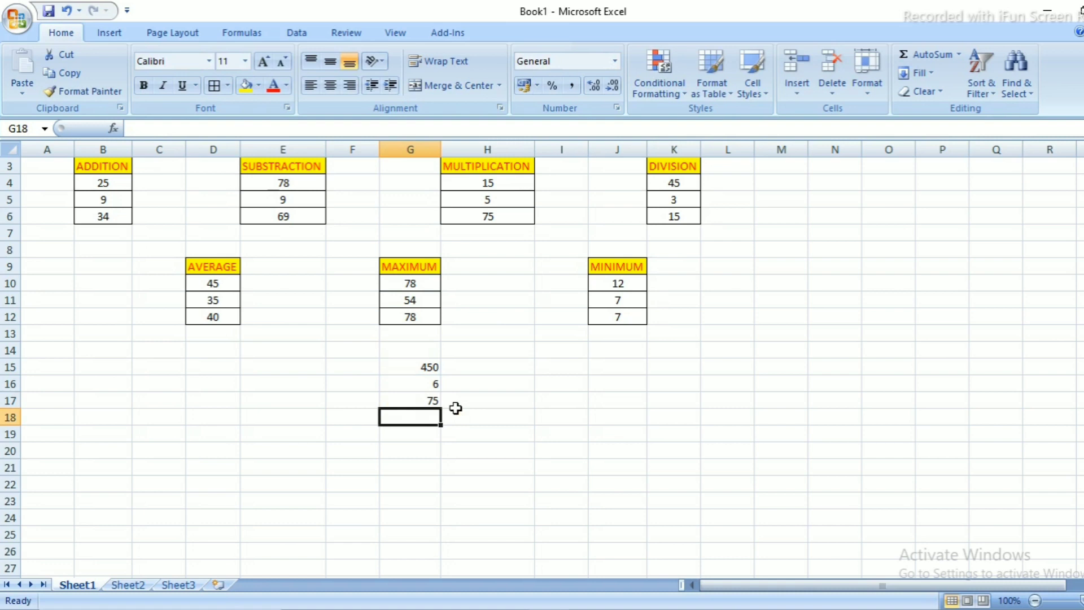
Step: Change the value in cell G15 to 478
{"action": "left_click", "coordinate": [424, 400]}
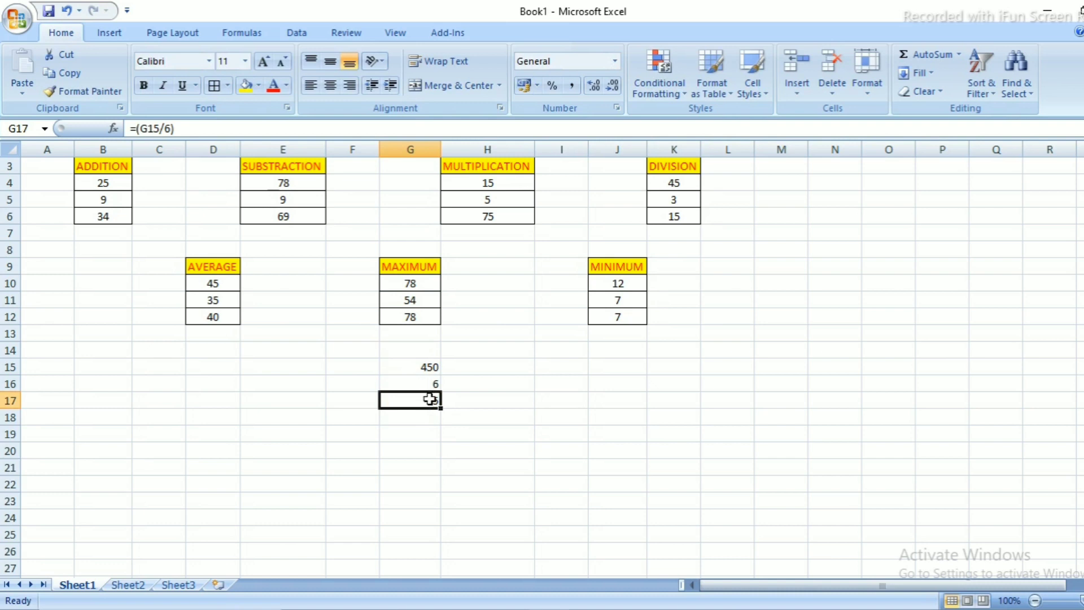
{"action": "left_click", "coordinate": [429, 383]}
{"action": "left_click", "coordinate": [430, 367]}
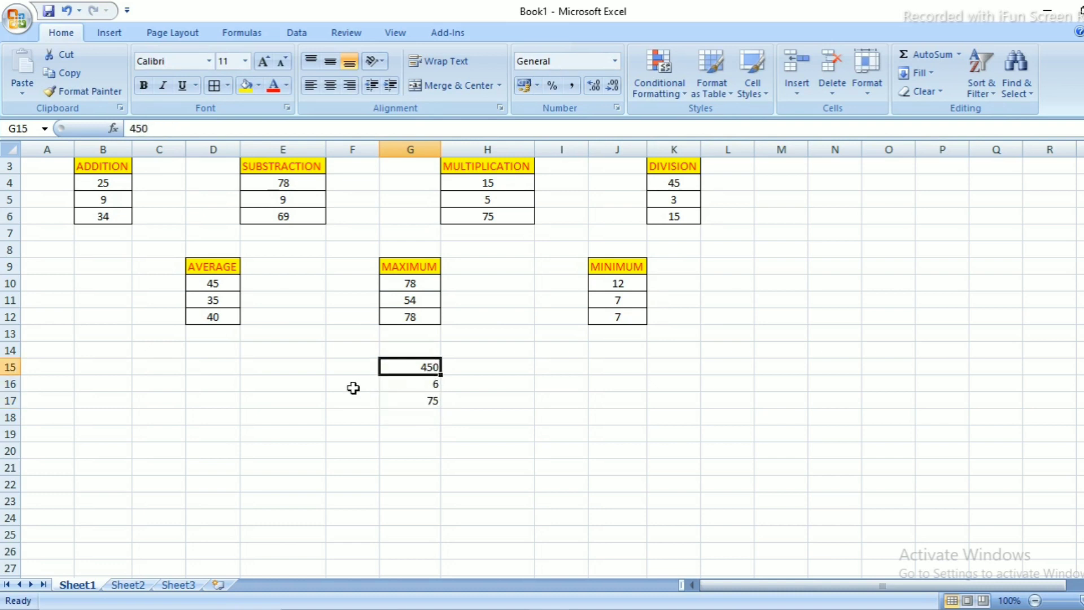
{"action": "type", "text": "478"}
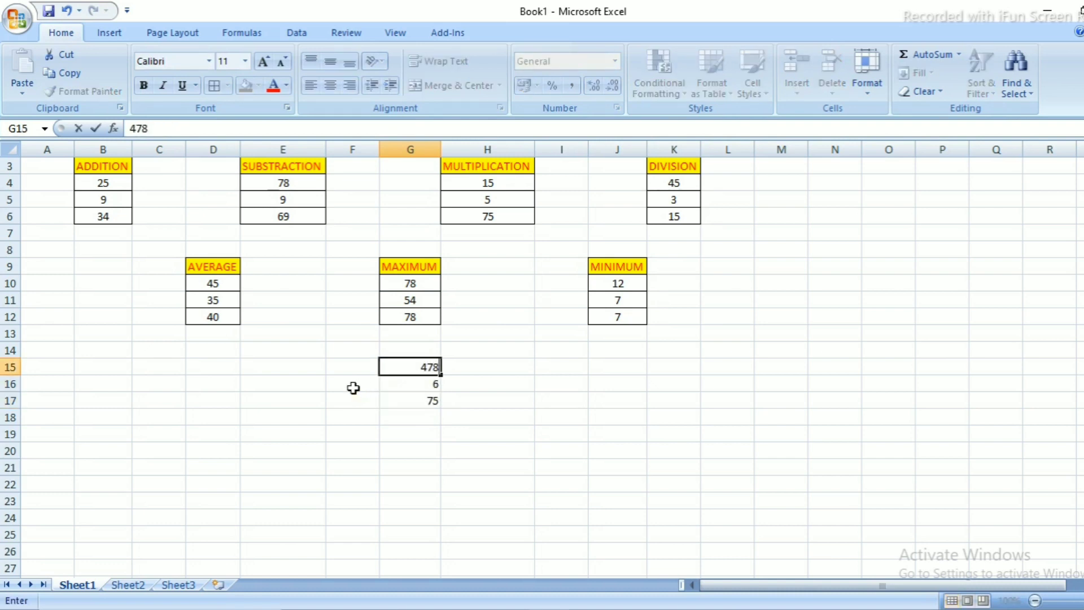
{"action": "key", "text": "Return"}
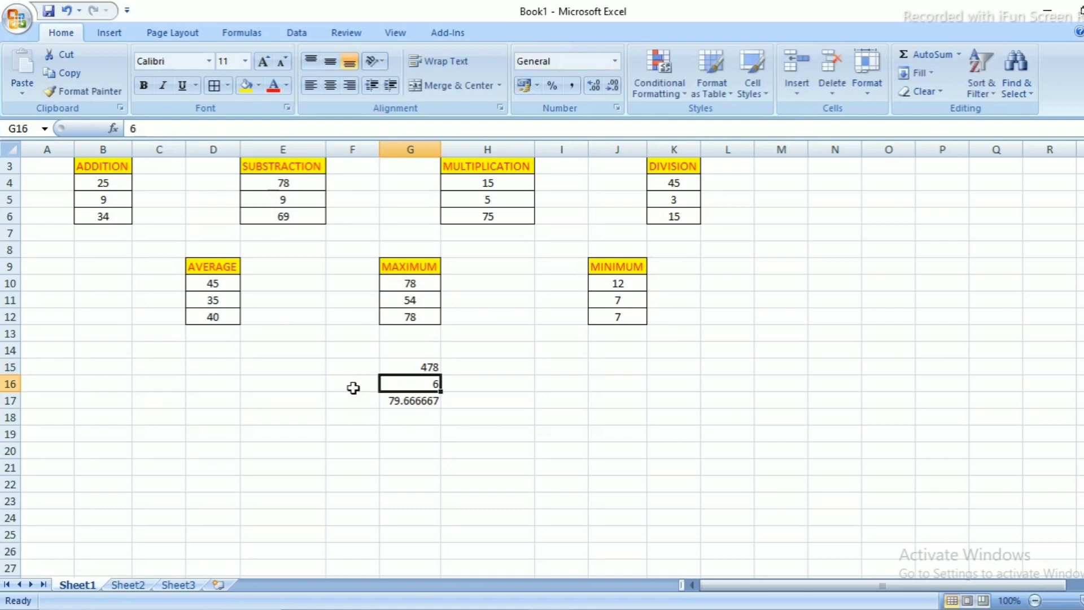
Step: Enter the heading PERCENTAGE in G14 and autofit the width of column G to it
{"action": "left_click", "coordinate": [409, 351]}
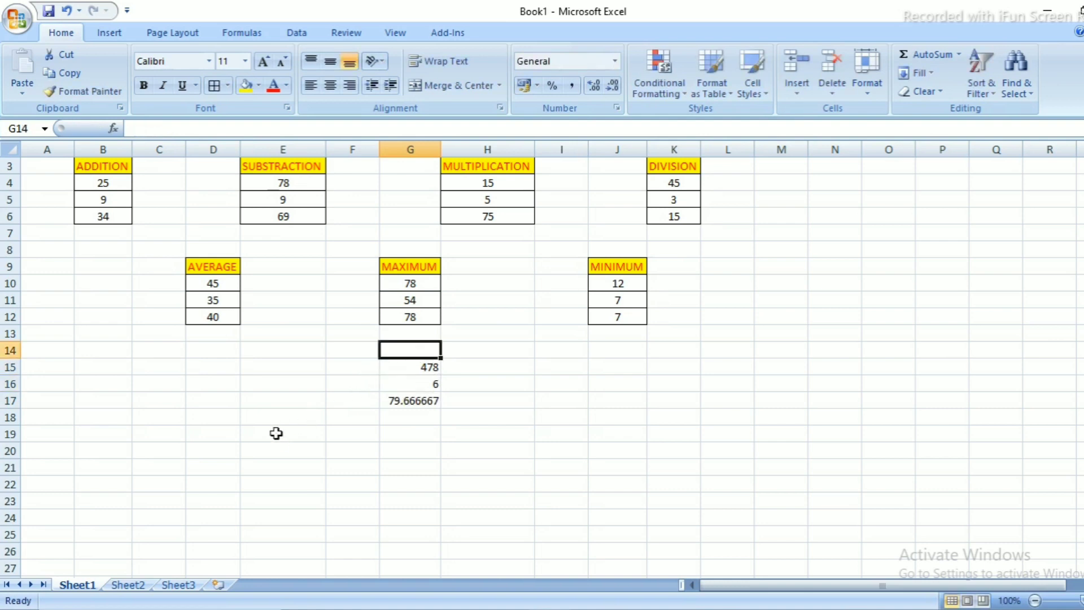
{"action": "type", "text": "PER"}
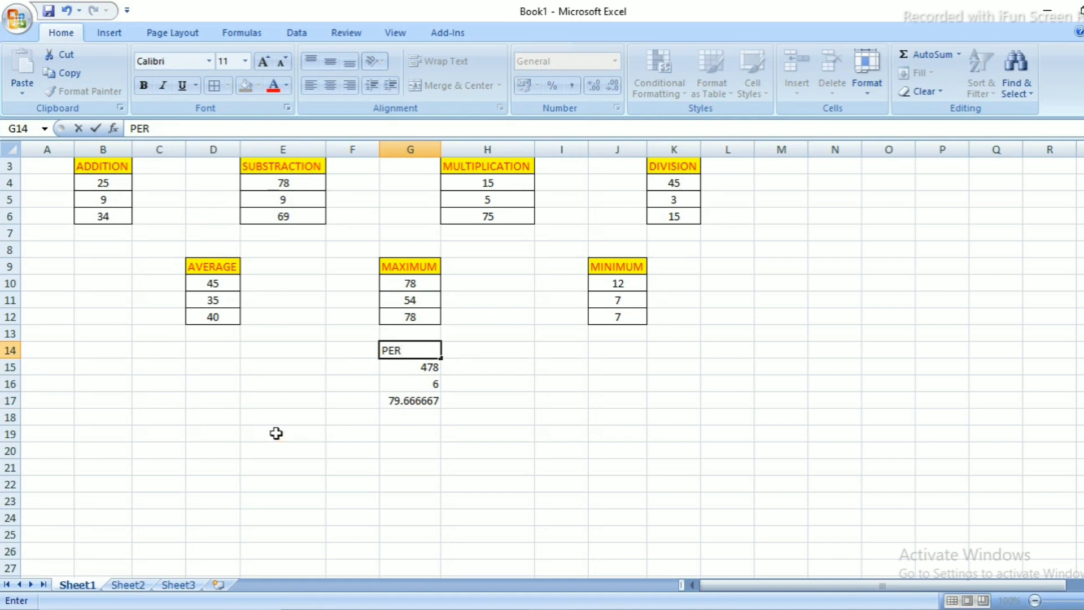
{"action": "type", "text": "CENTAGE"}
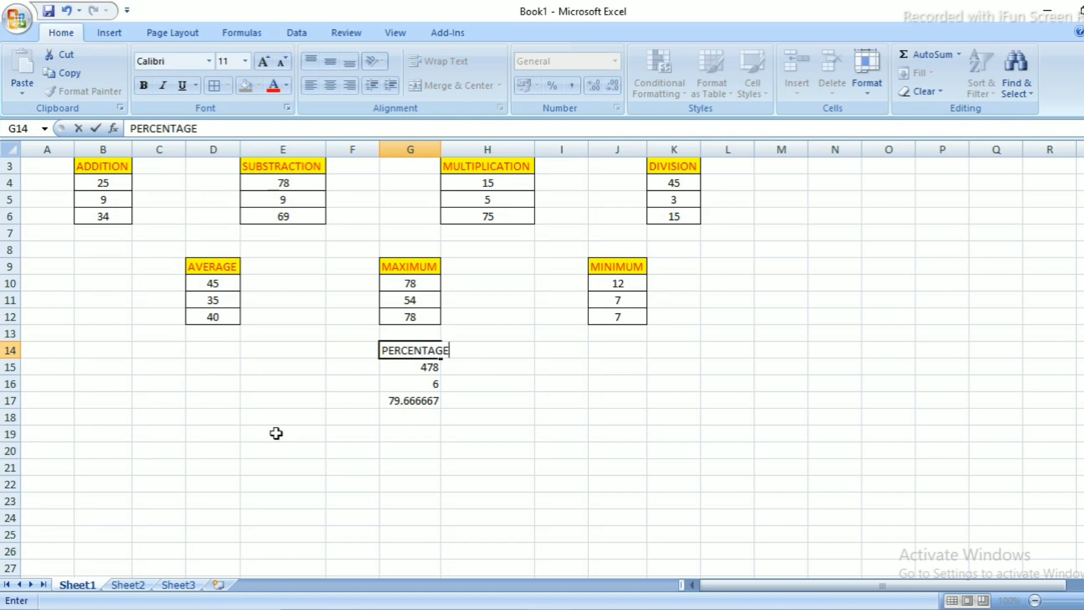
{"action": "double_click", "coordinate": [444, 145]}
Step: Format the PERCENTAGE heading in G14 with a yellow fill and red text
{"action": "left_click", "coordinate": [413, 349]}
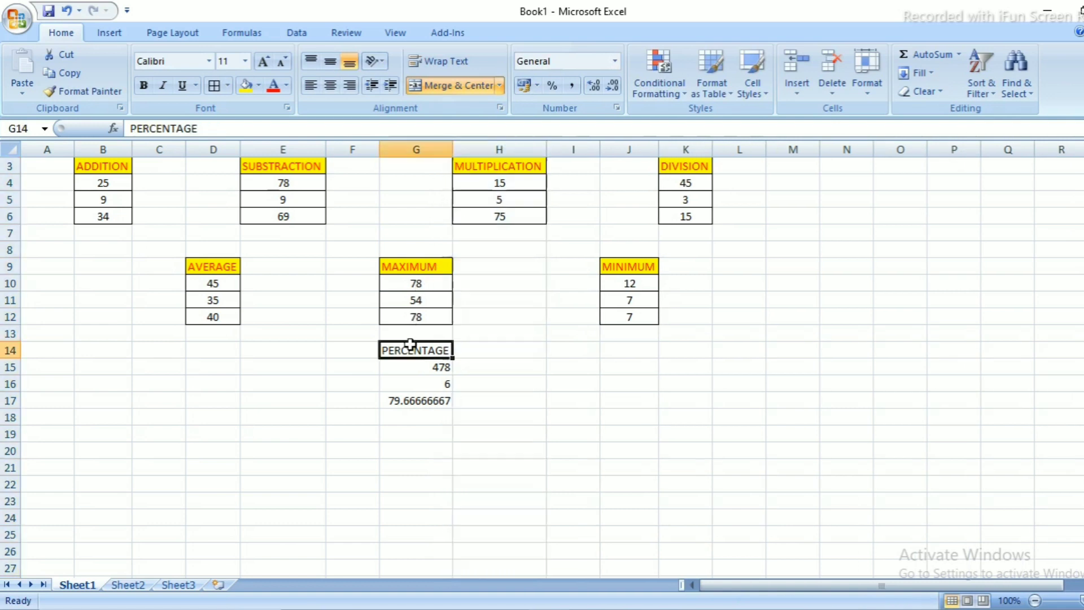
{"action": "left_click", "coordinate": [247, 87]}
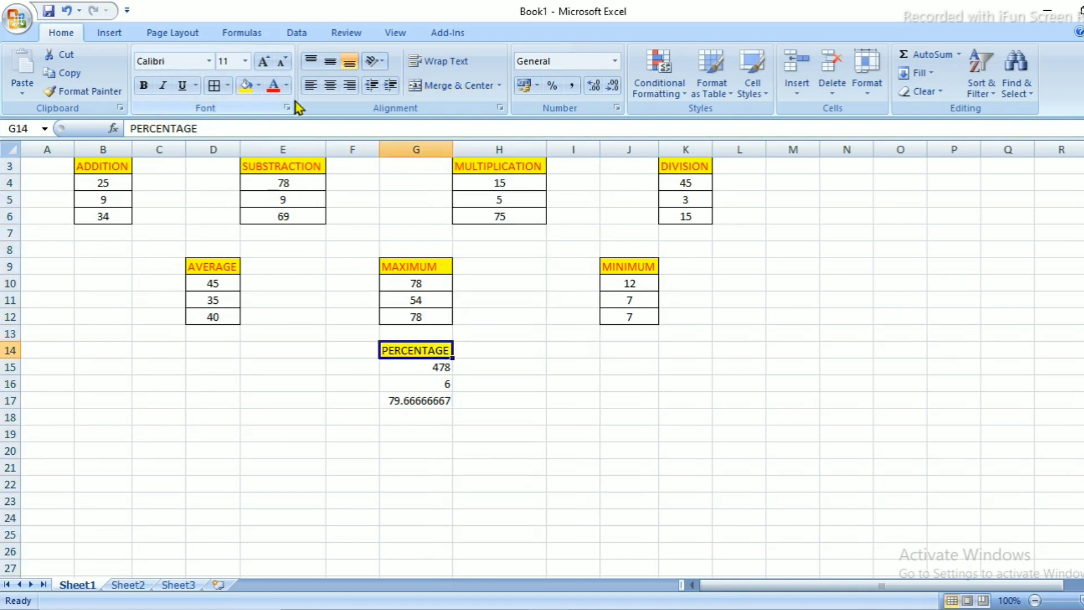
{"action": "double_click", "coordinate": [383, 348]}
{"action": "double_click", "coordinate": [383, 348]}
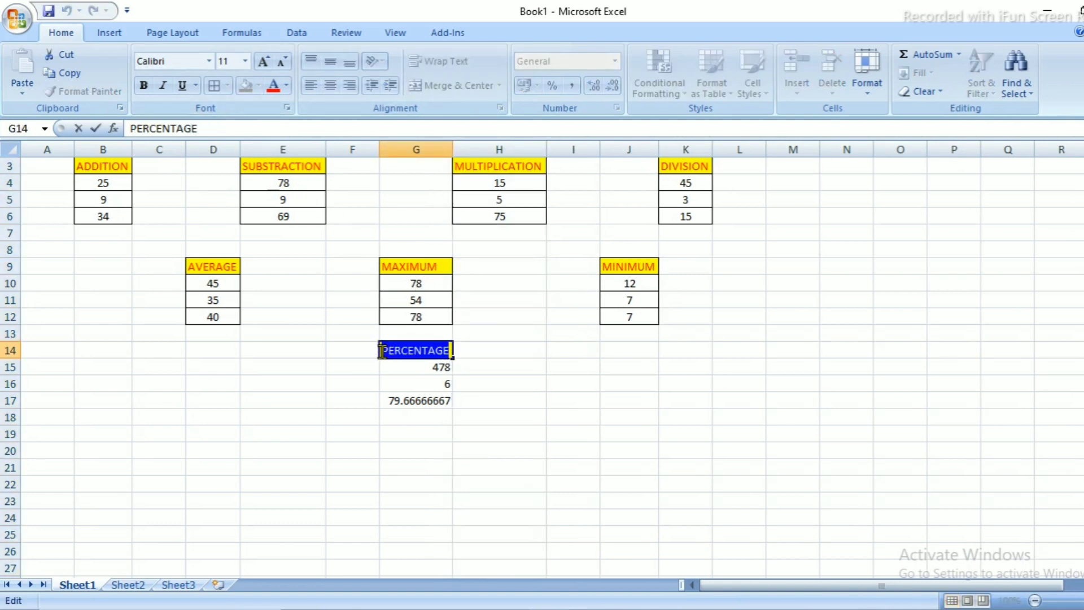
{"action": "left_click", "coordinate": [274, 86]}
{"action": "left_click", "coordinate": [414, 350]}
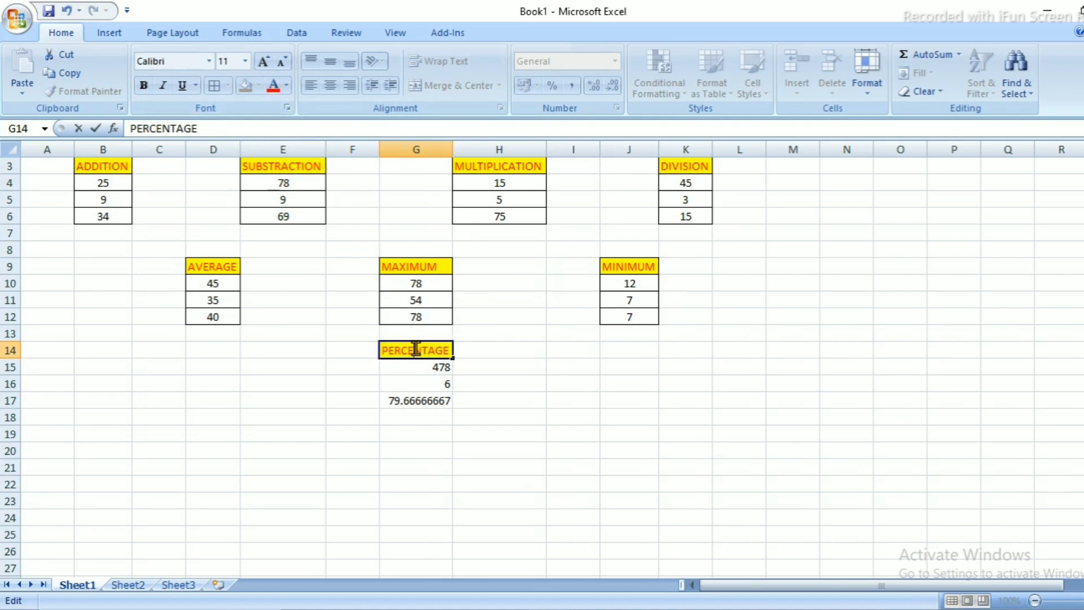
Step: Center the PERCENTAGE cells G14:G17 horizontally and vertically and apply borders around every cell
{"action": "left_click_drag", "start_coordinate": [424, 349], "coordinate": [431, 398]}
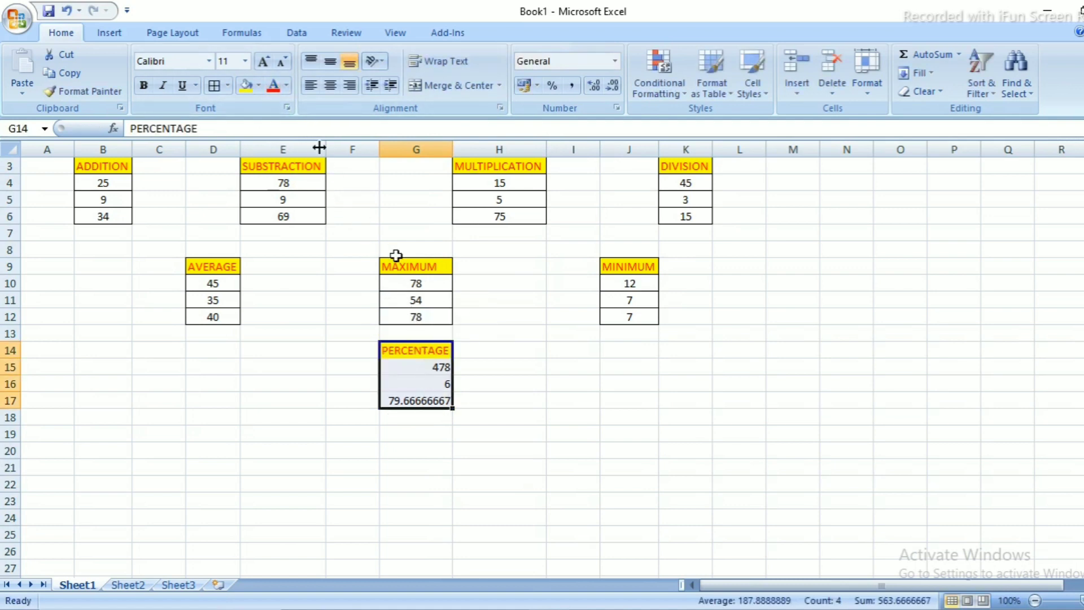
{"action": "left_click", "coordinate": [331, 85]}
{"action": "left_click", "coordinate": [331, 61]}
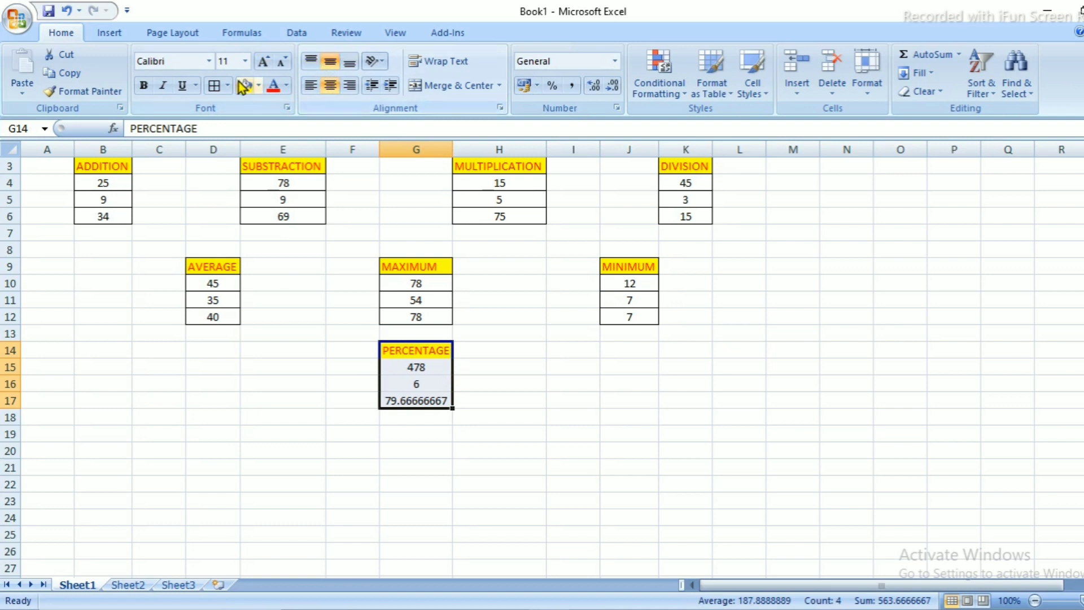
{"action": "left_click", "coordinate": [215, 85]}
{"action": "left_click", "coordinate": [474, 386]}
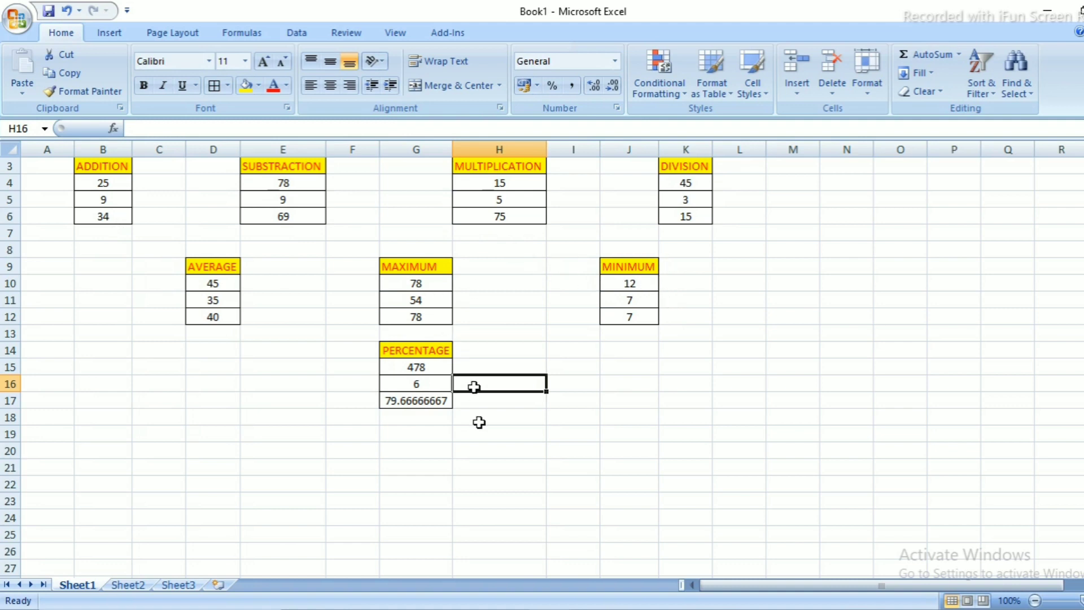
{"action": "left_click", "coordinate": [523, 435]}
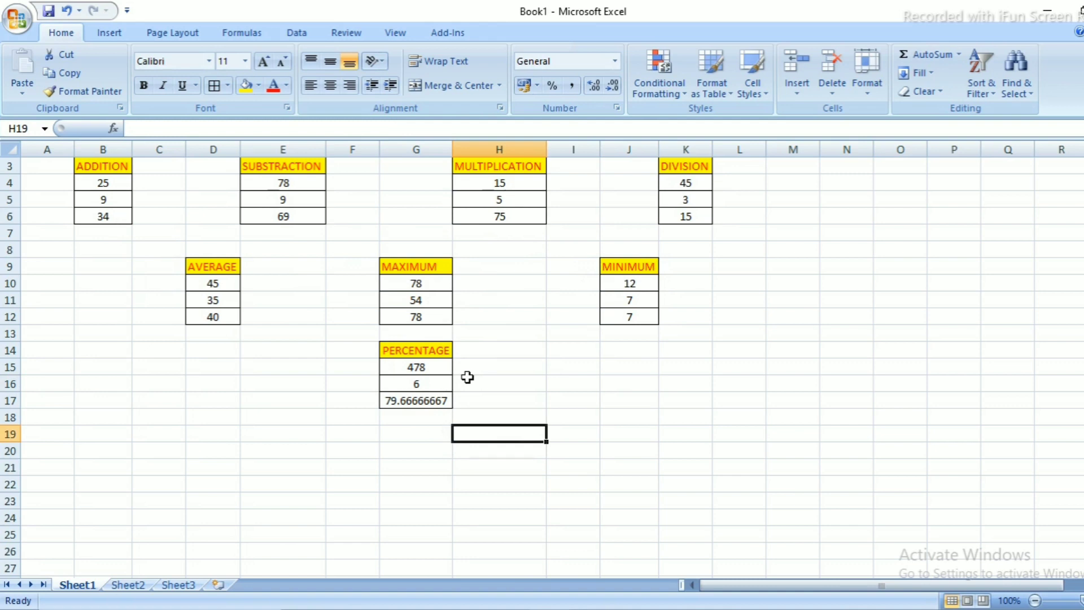
{"action": "scroll", "coordinate": [467, 377], "scroll_direction": "up", "scroll_amount": 1}
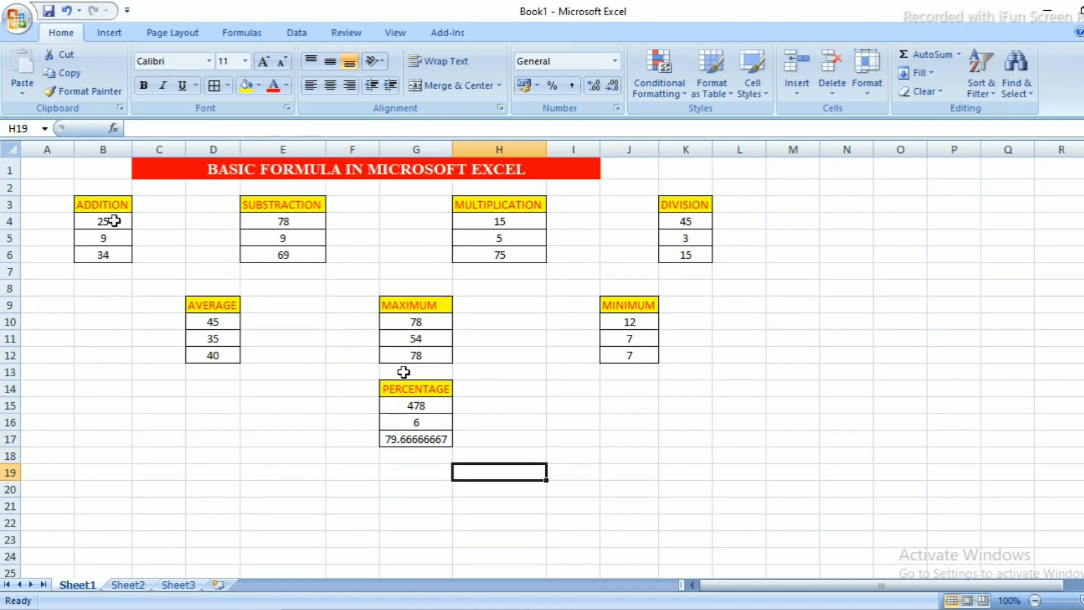